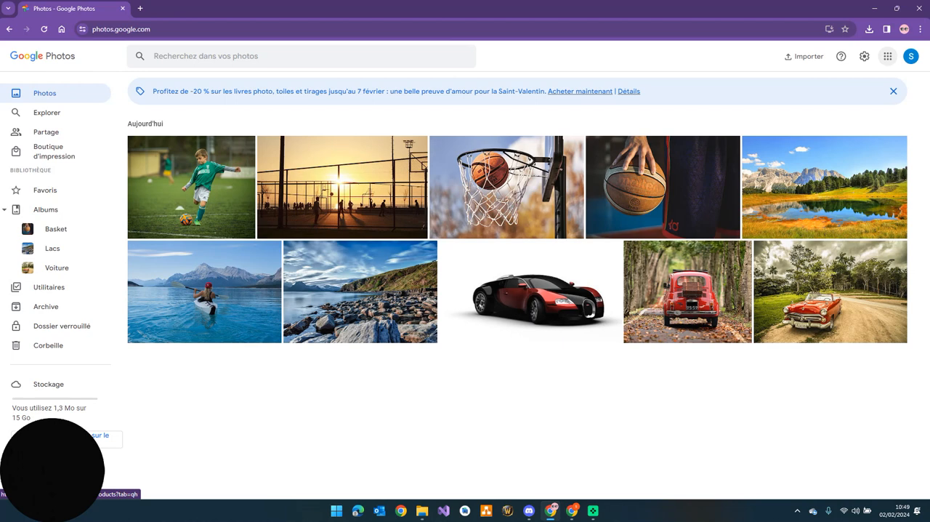
Find Photos in the Google apps list, and look at the other account's photo library before returning to the first account
{"action": "left_click", "coordinate": [887, 56]}
{"action": "scroll", "coordinate": [833, 247], "scroll_direction": "down", "scroll_amount": 1}
{"action": "scroll", "coordinate": [833, 208], "scroll_direction": "down", "scroll_amount": 2}
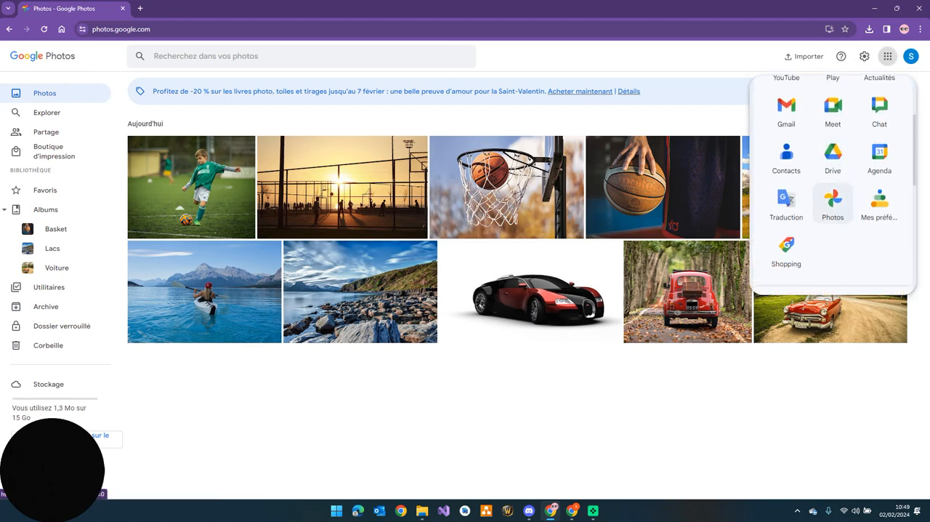
{"action": "left_click", "coordinate": [683, 400]}
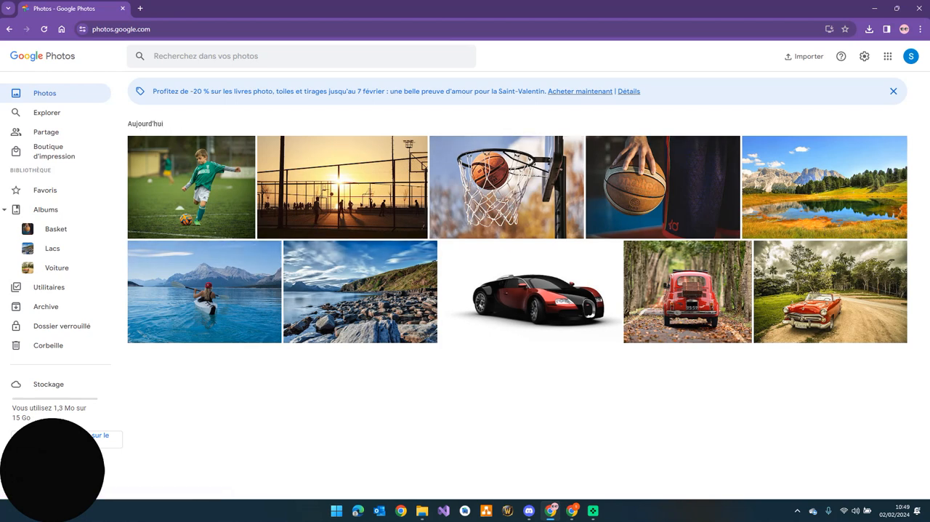
{"action": "left_click", "coordinate": [572, 511]}
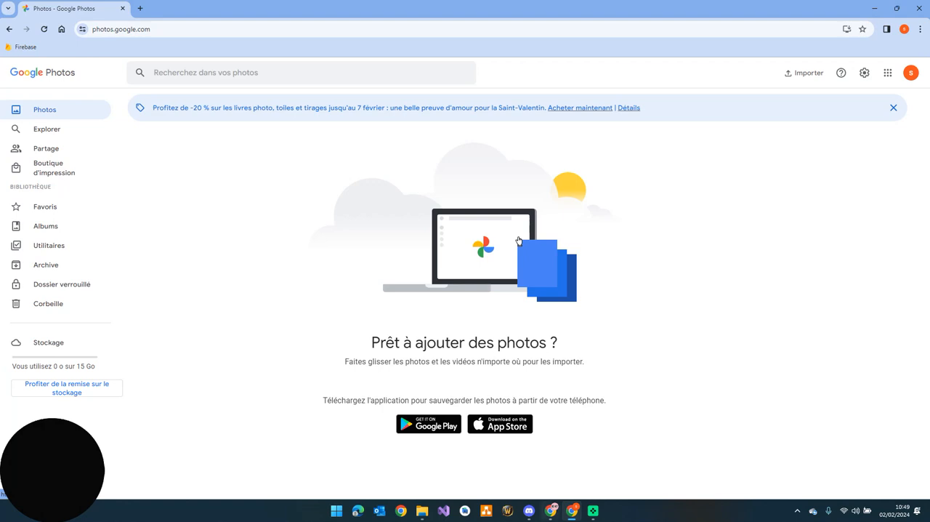
{"action": "left_click", "coordinate": [551, 510]}
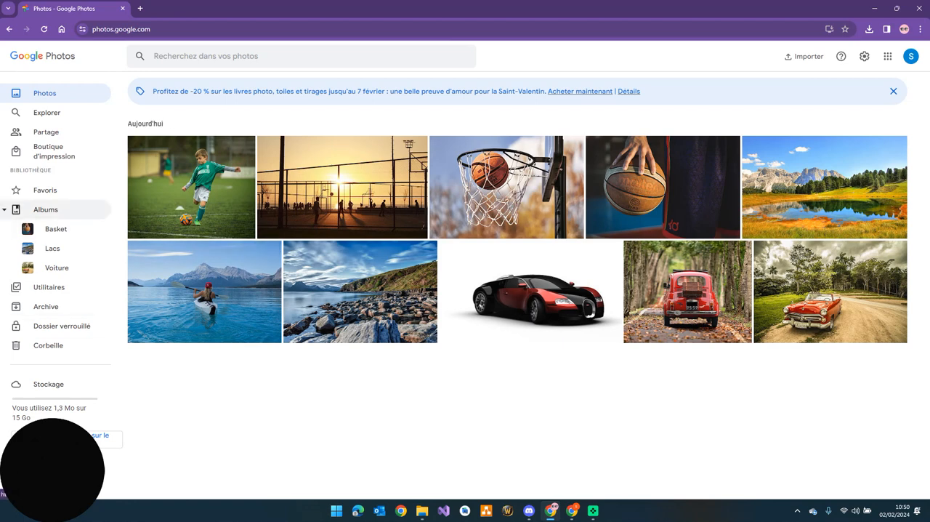
View the contents of the Basket album and compare them with the full photo library
{"action": "left_click", "coordinate": [45, 210]}
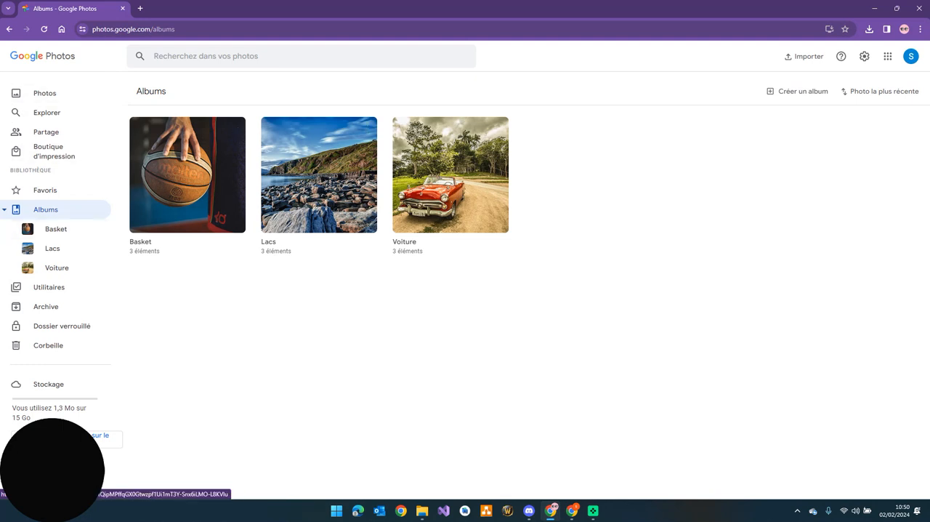
{"action": "left_click", "coordinate": [189, 203]}
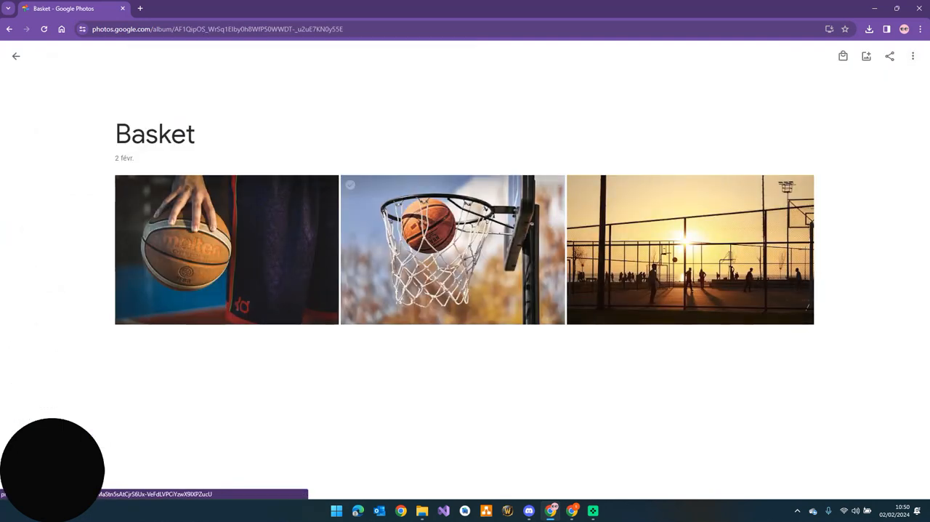
{"action": "left_click", "coordinate": [16, 56]}
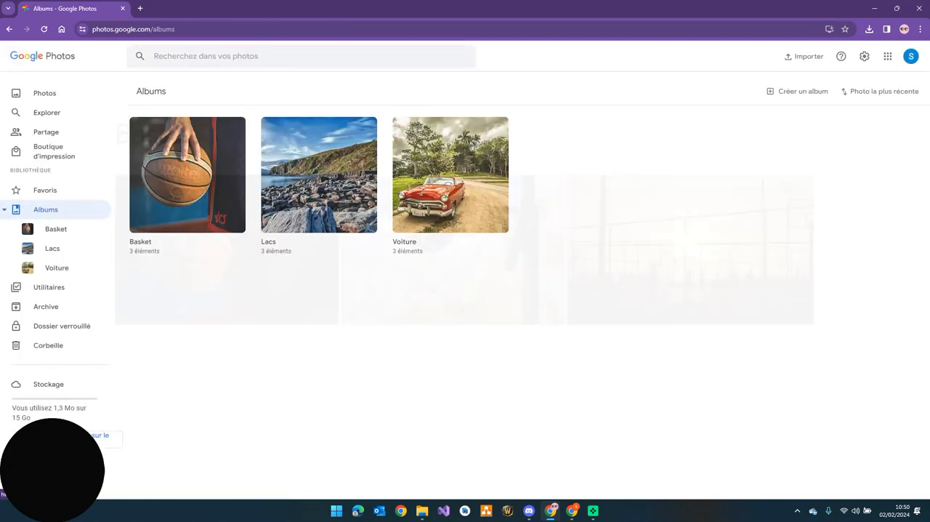
{"action": "left_click", "coordinate": [44, 93]}
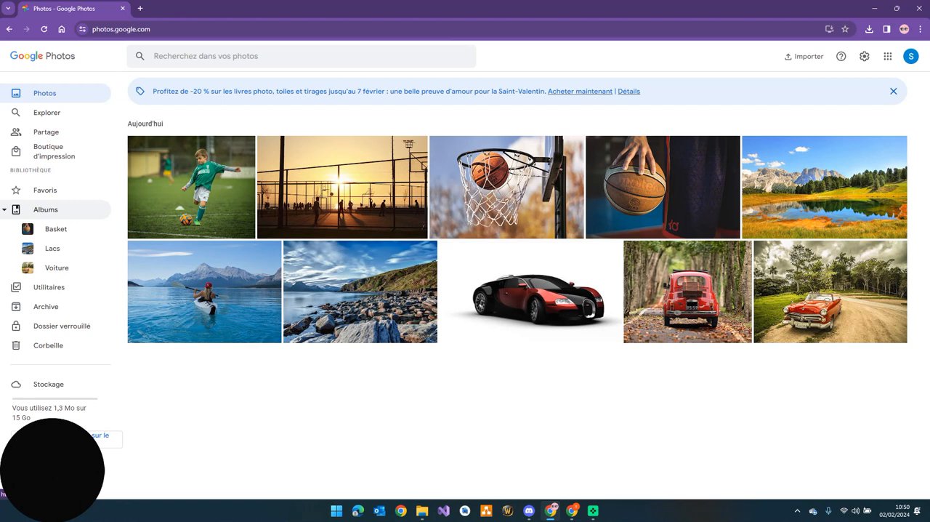
{"action": "left_click", "coordinate": [45, 210]}
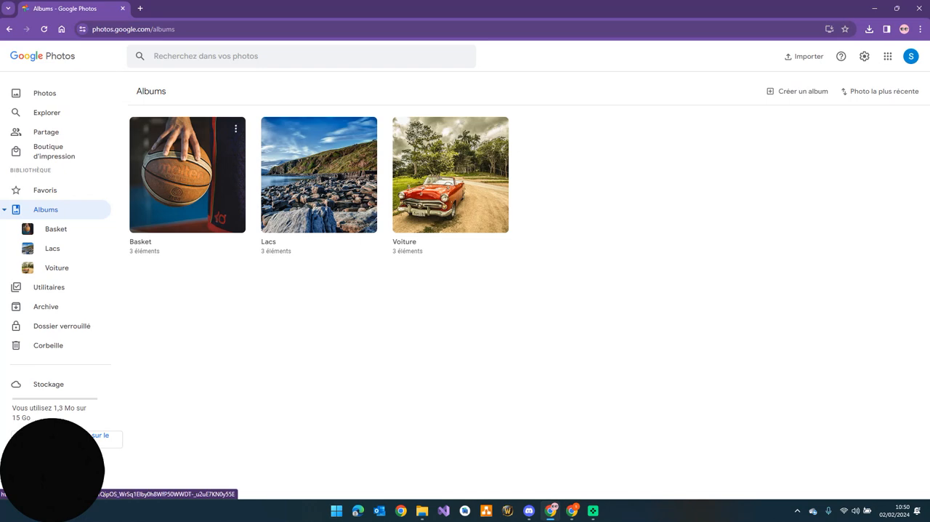
{"action": "left_click", "coordinate": [188, 175]}
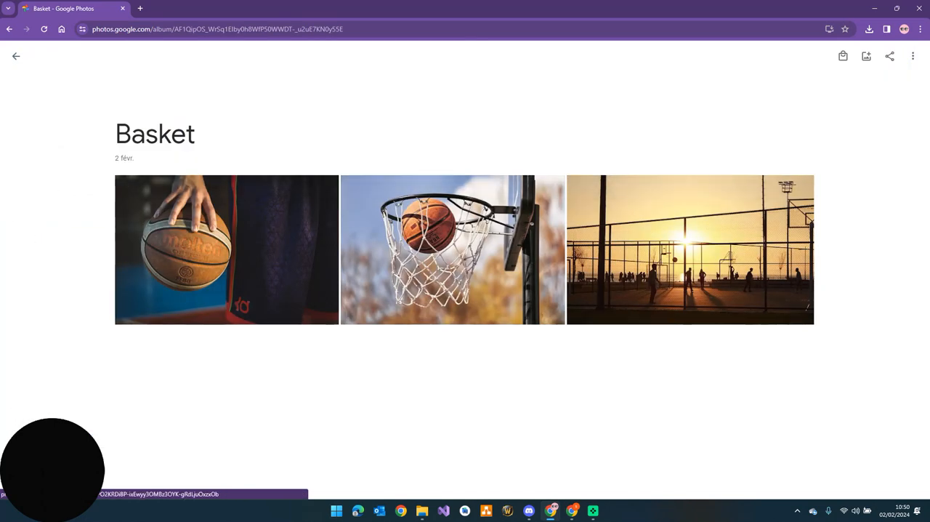
{"action": "left_click", "coordinate": [16, 56]}
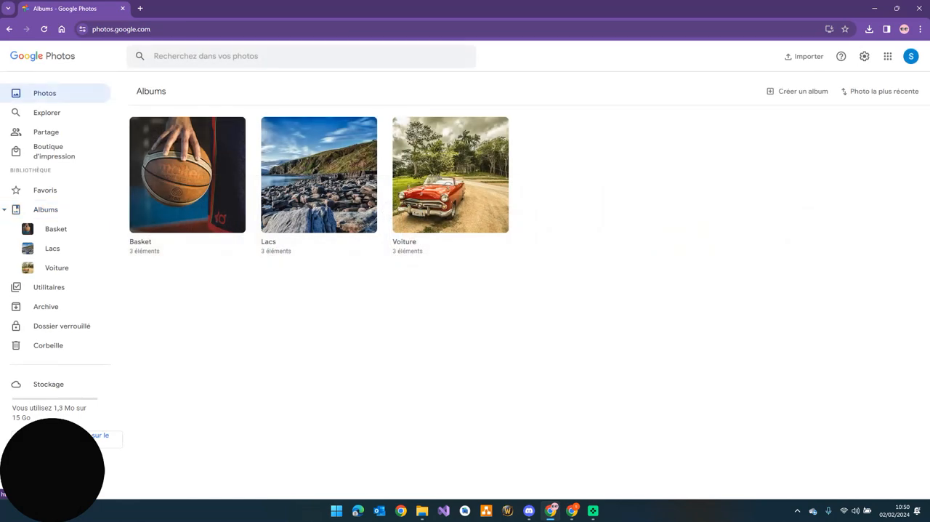
{"action": "left_click", "coordinate": [45, 93]}
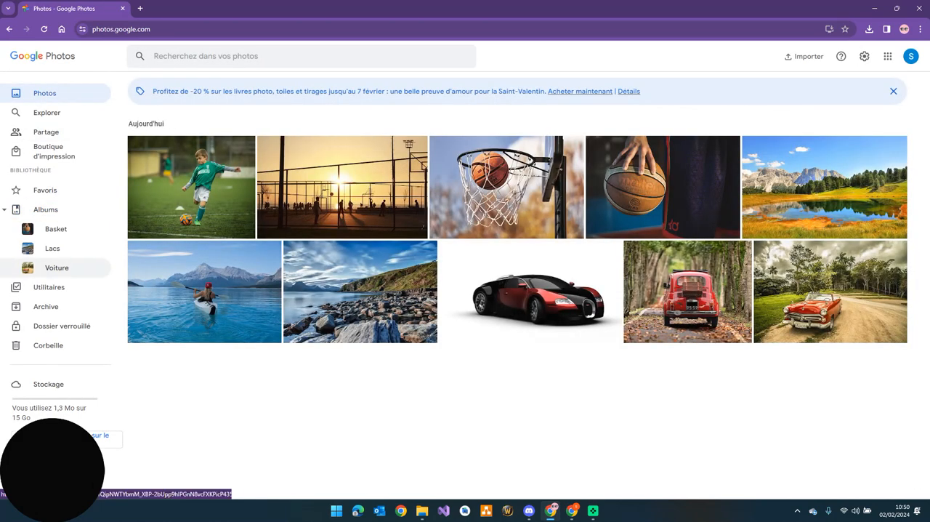
Delete the Basket album and return to the full photo library
{"action": "left_click", "coordinate": [45, 209]}
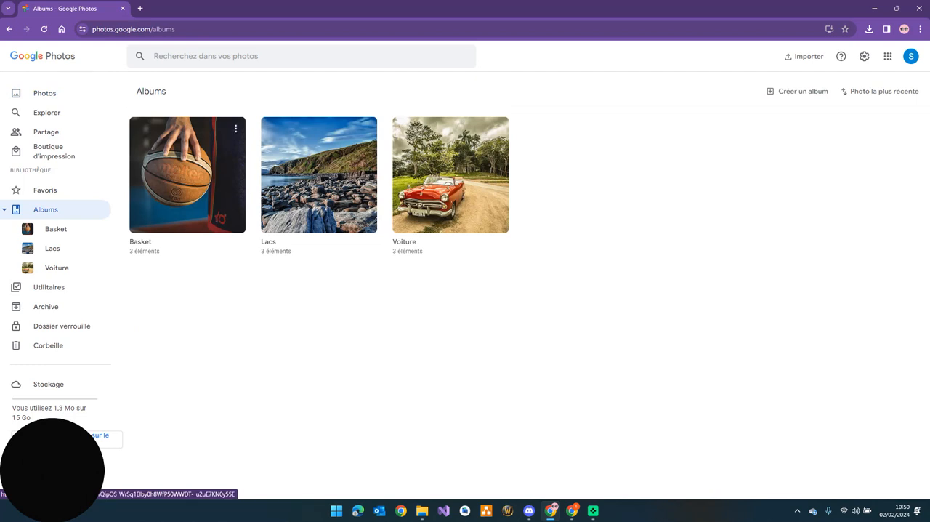
{"action": "left_click", "coordinate": [235, 129]}
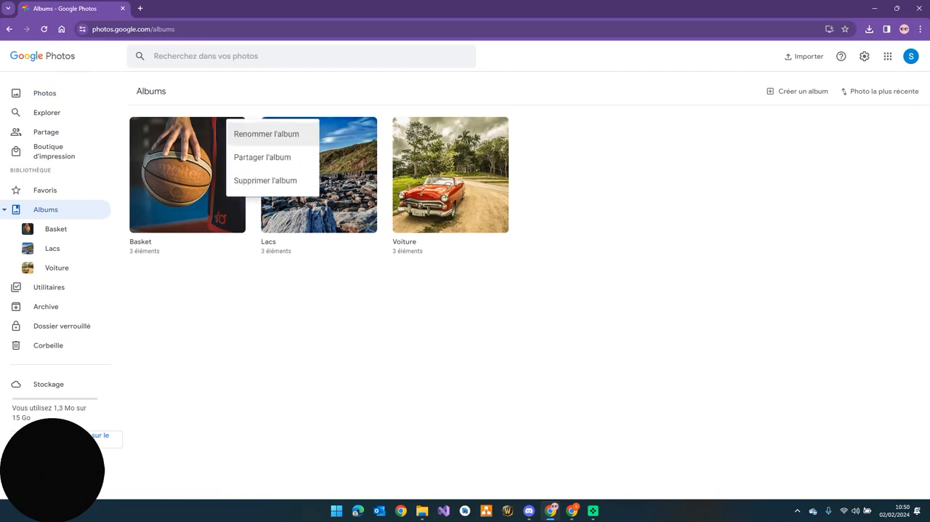
{"action": "left_click", "coordinate": [265, 181]}
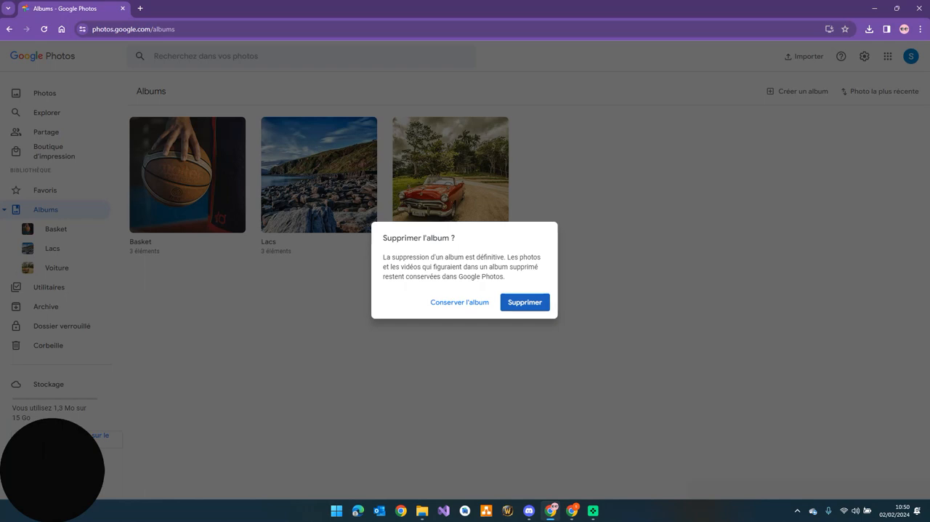
{"action": "left_click", "coordinate": [525, 303]}
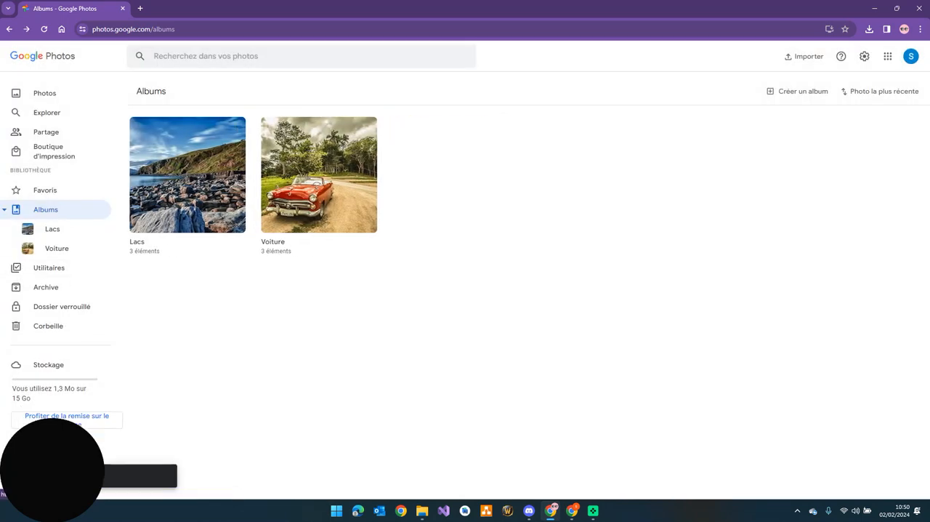
{"action": "left_click", "coordinate": [44, 93]}
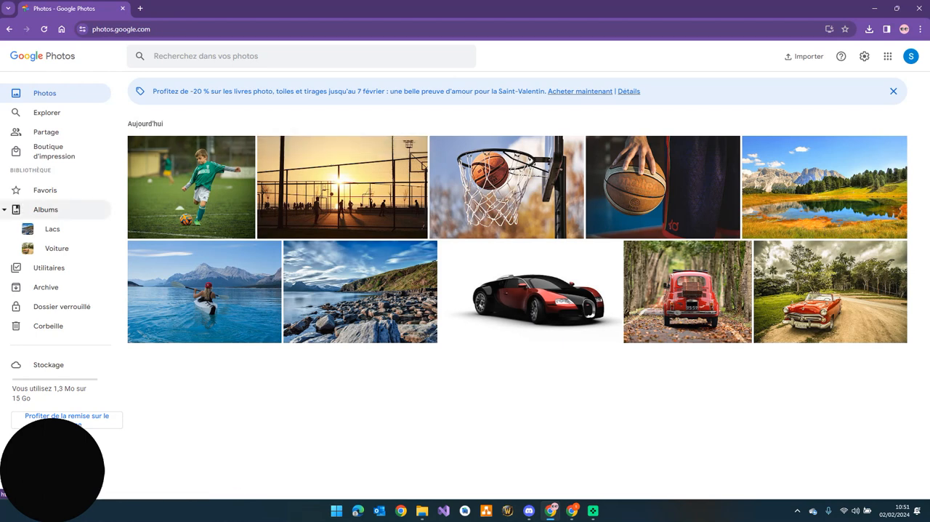
Create a new album titled "Basket"
{"action": "left_click", "coordinate": [45, 209]}
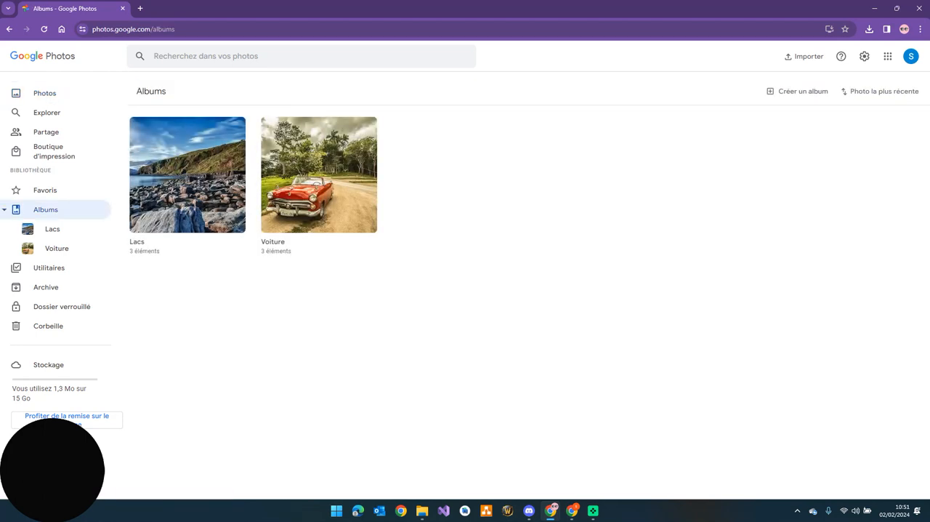
{"action": "right_click", "coordinate": [474, 229]}
{"action": "left_click", "coordinate": [465, 222]}
{"action": "left_click", "coordinate": [797, 92]}
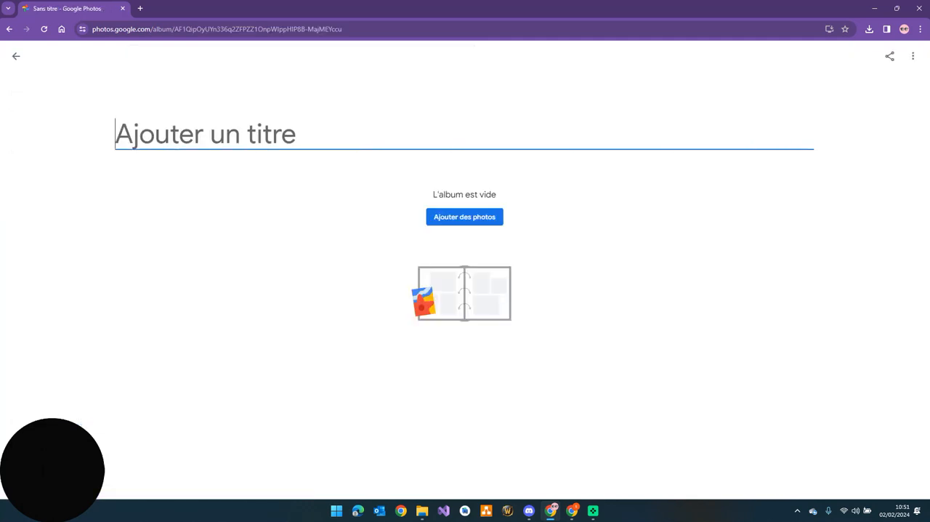
{"action": "type", "text": "Basket"}
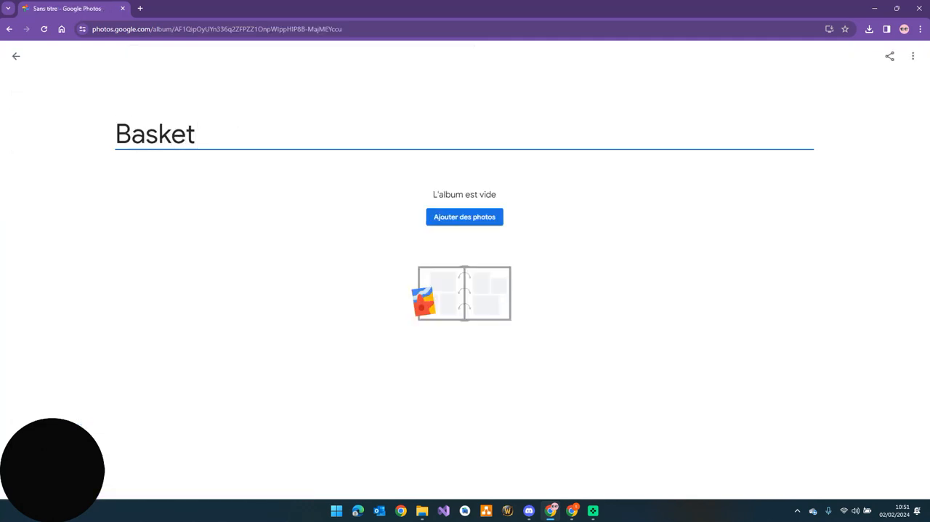
Add the basketball hoop, sunset court and hand-held basketball photos to the Basket album and return to the album list
{"action": "left_click", "coordinate": [465, 216]}
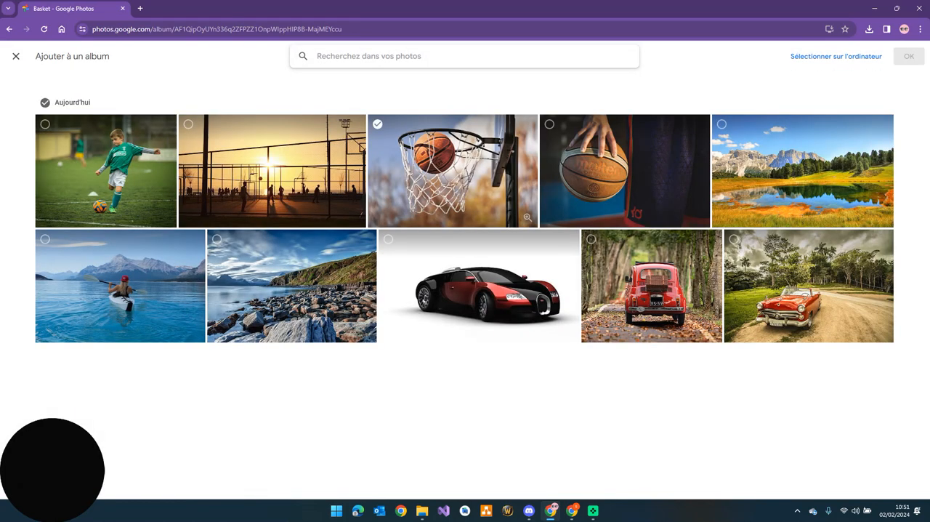
{"action": "left_click", "coordinate": [378, 124]}
{"action": "left_click", "coordinate": [188, 124]}
{"action": "left_click", "coordinate": [550, 124]}
{"action": "left_click", "coordinate": [909, 56]}
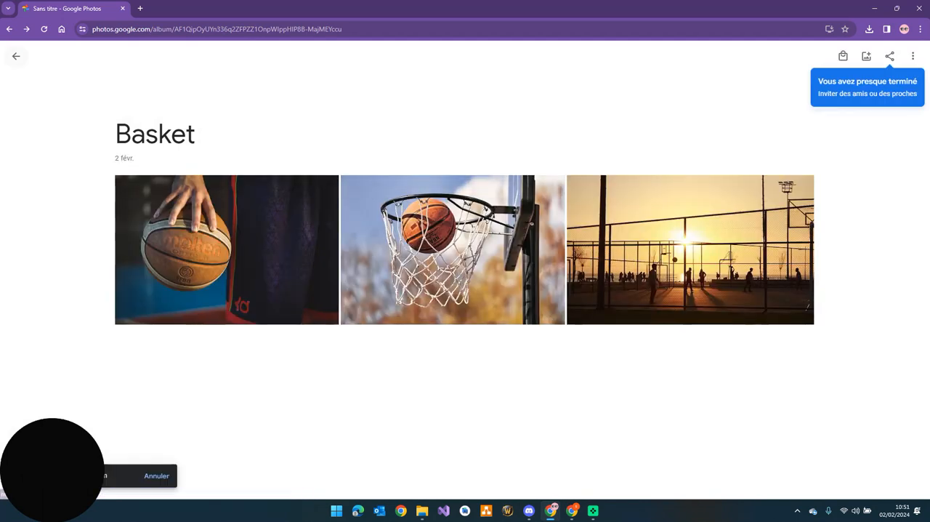
{"action": "left_click", "coordinate": [16, 56]}
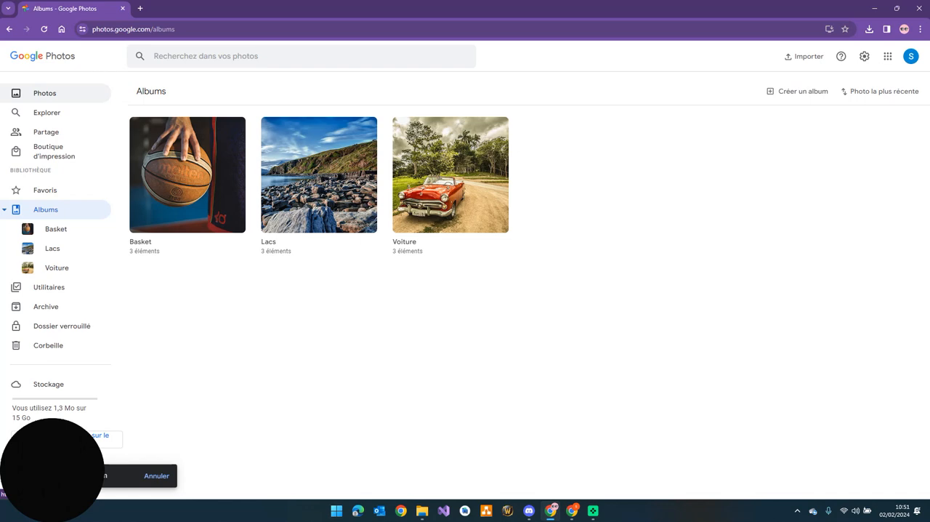
Select all ten photos in the library, from the young footballer to the red convertible, and download them
{"action": "left_click", "coordinate": [43, 93]}
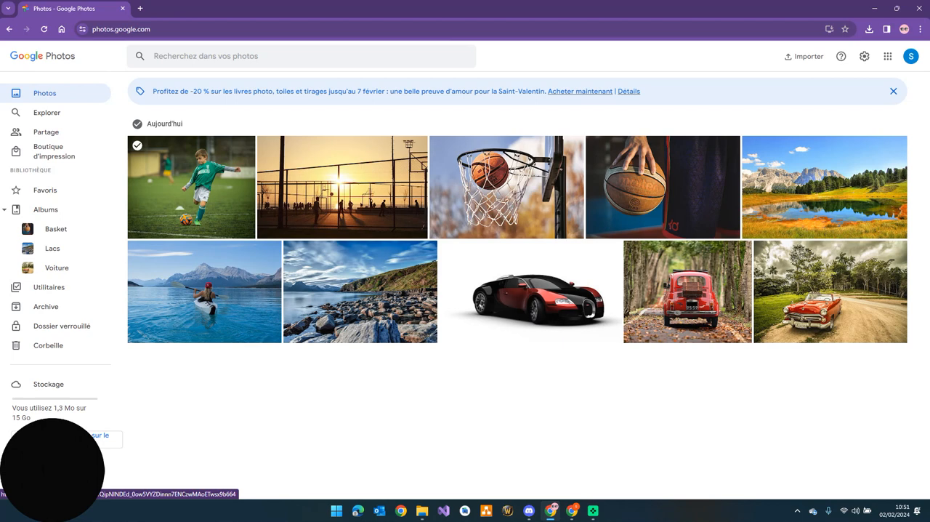
{"action": "left_click", "coordinate": [136, 145]}
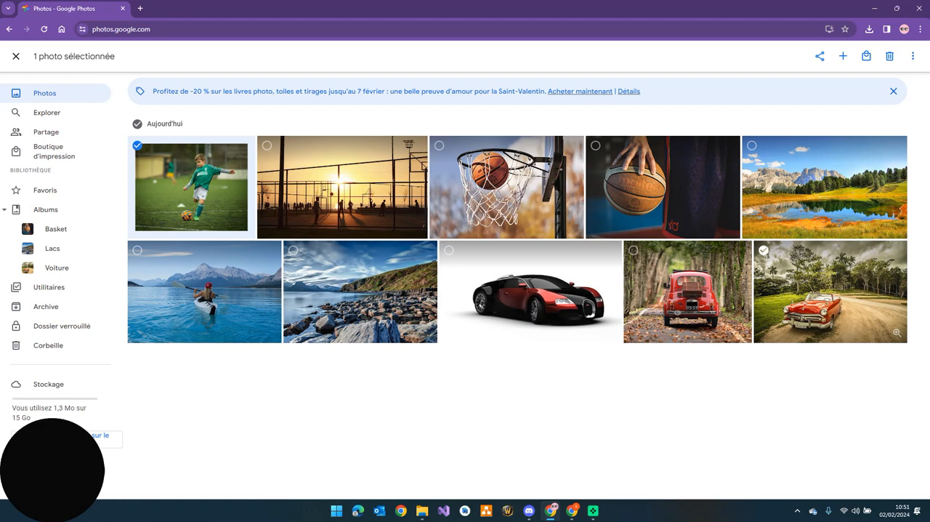
{"action": "key", "text": "shift"}
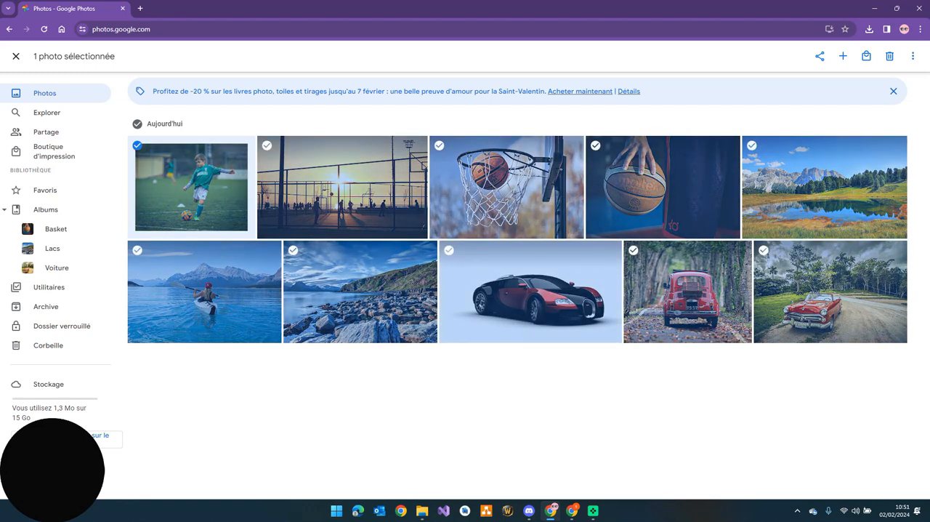
{"action": "left_click", "coordinate": [763, 250], "text": "shift"}
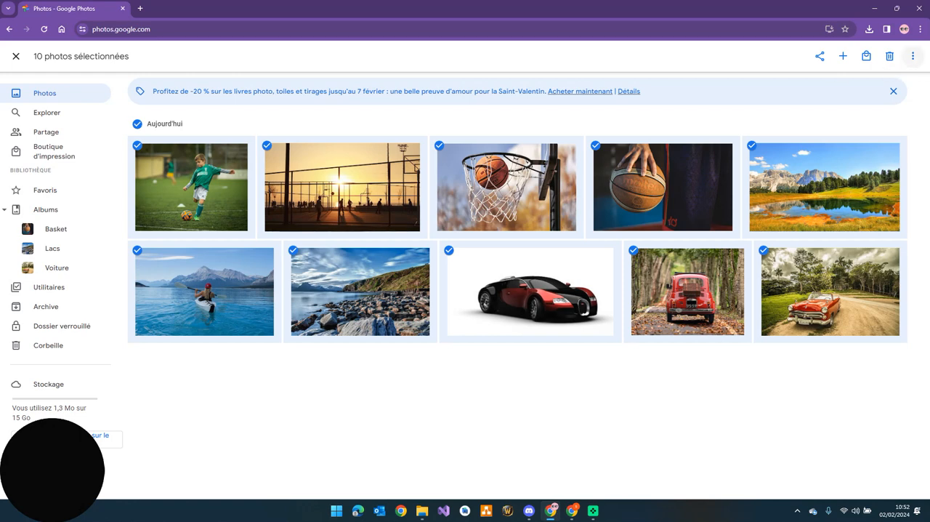
{"action": "left_click", "coordinate": [913, 56]}
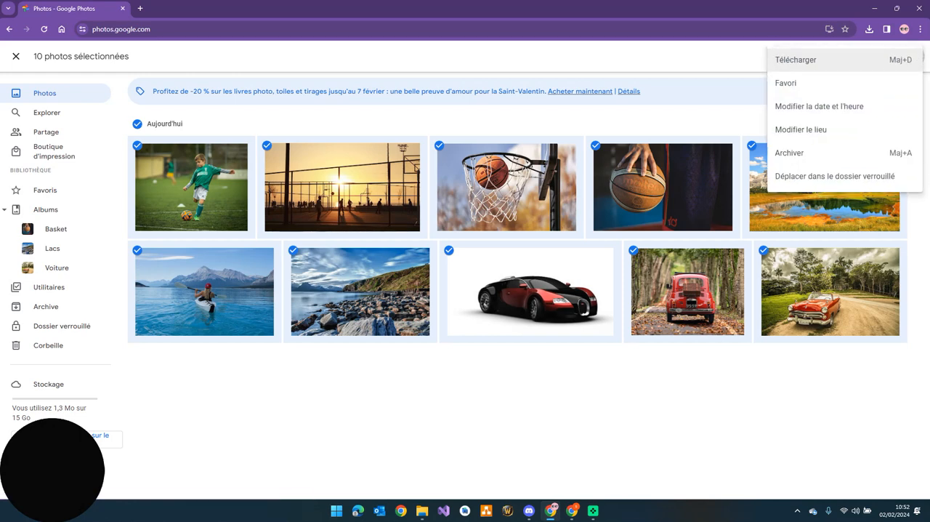
{"action": "left_click", "coordinate": [843, 59]}
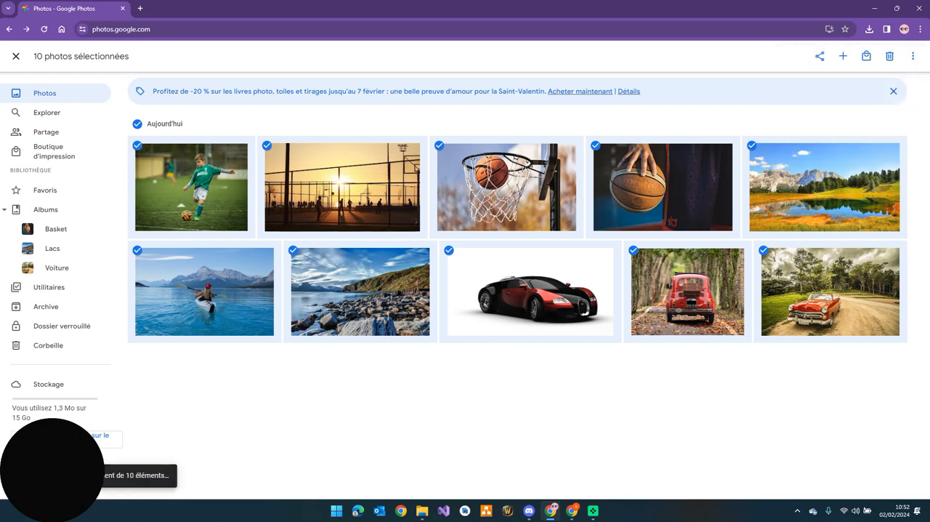
Switch to File Explorer and delete Basket-001.zip and the Basket-001 folder from Téléchargements
{"action": "left_click", "coordinate": [421, 510]}
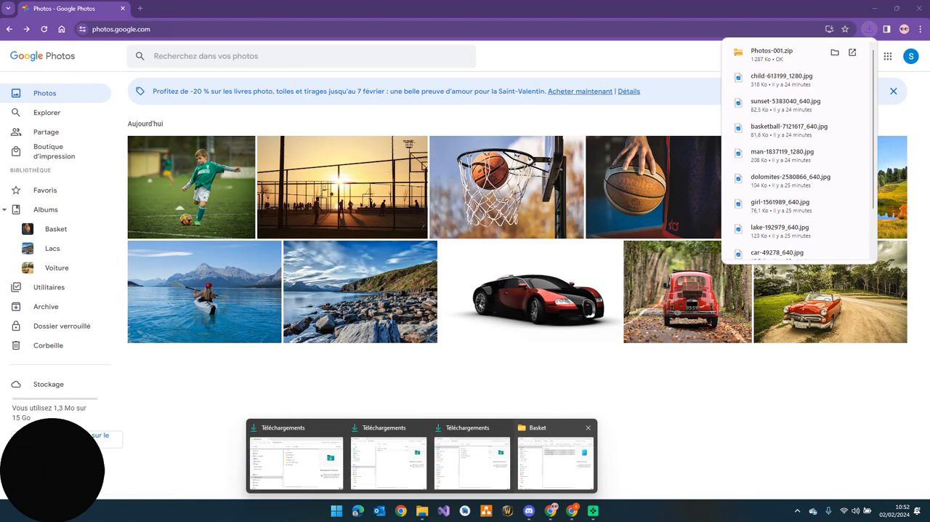
{"action": "left_click", "coordinate": [294, 458]}
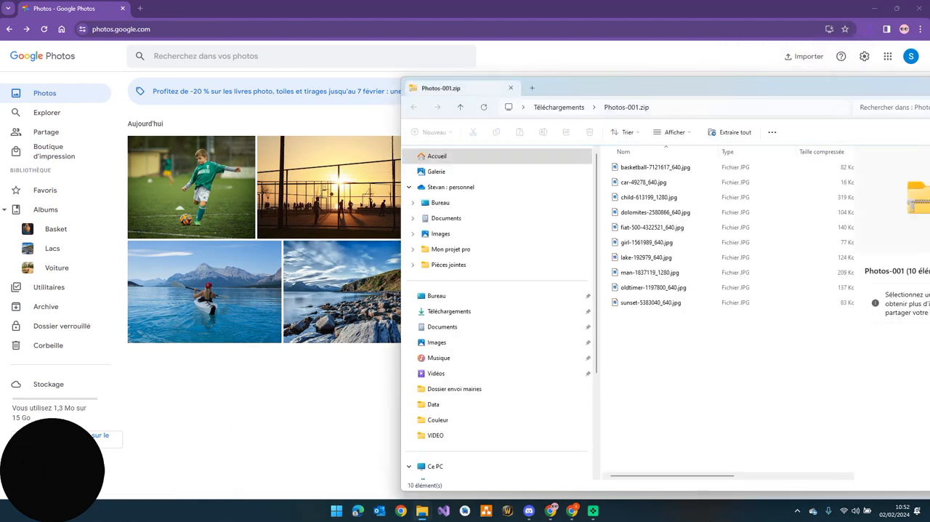
{"action": "left_click", "coordinate": [336, 303]}
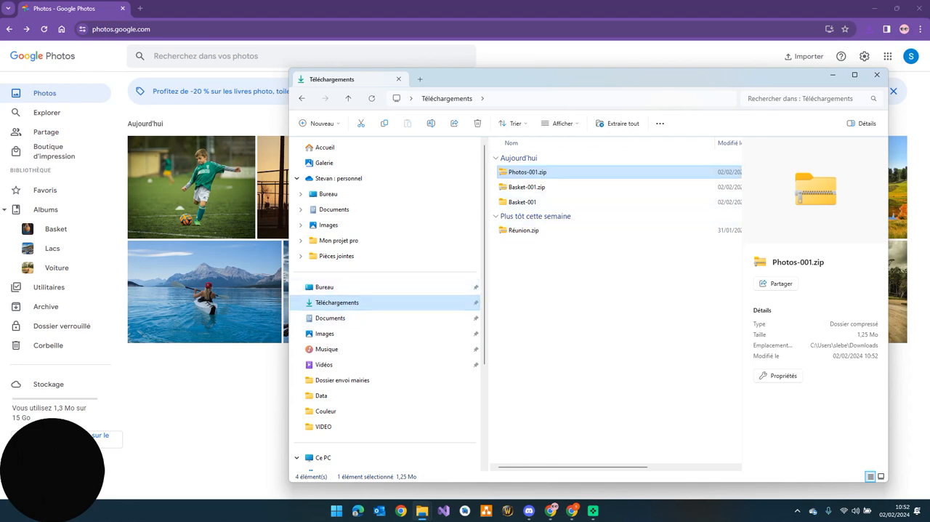
{"action": "left_click_drag", "start_coordinate": [573, 188], "coordinate": [513, 205]}
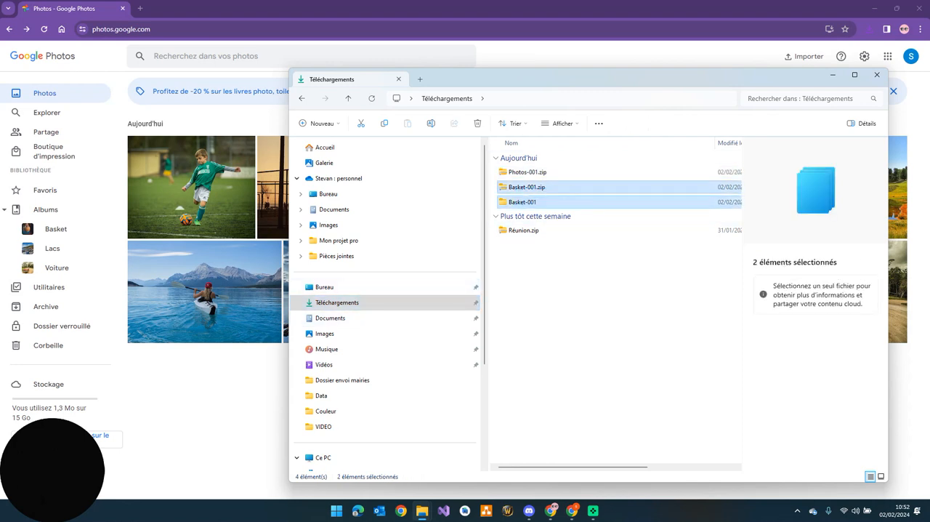
{"action": "key", "text": "Delete"}
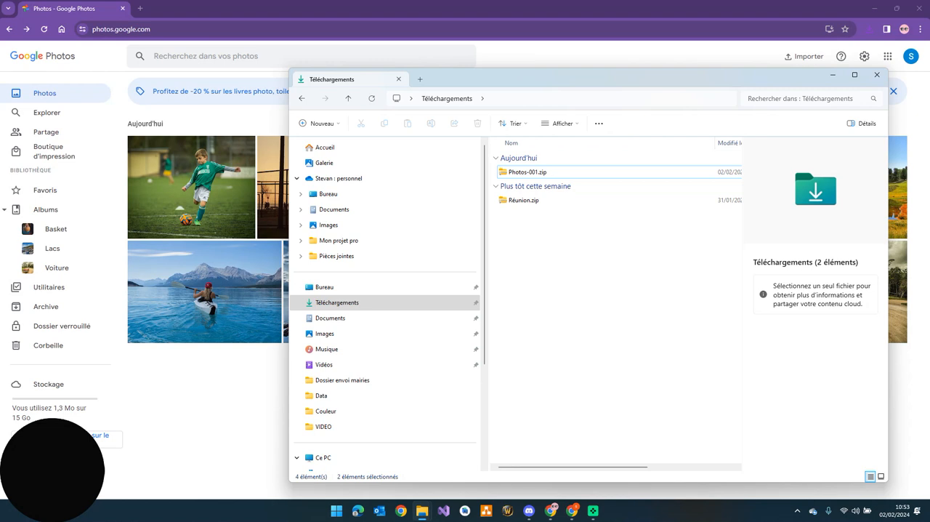
{"action": "left_click_drag", "start_coordinate": [582, 79], "coordinate": [573, 88]}
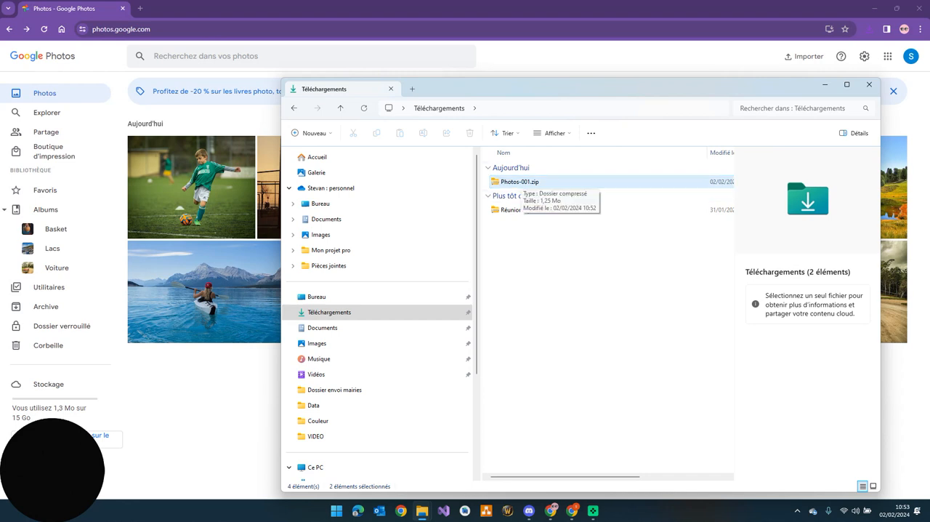
Extract Photos-001.zip into a Photos-001 folder in Téléchargements, close the extracted folder's window and select that folder in Téléchargements
{"action": "double_click", "coordinate": [520, 182]}
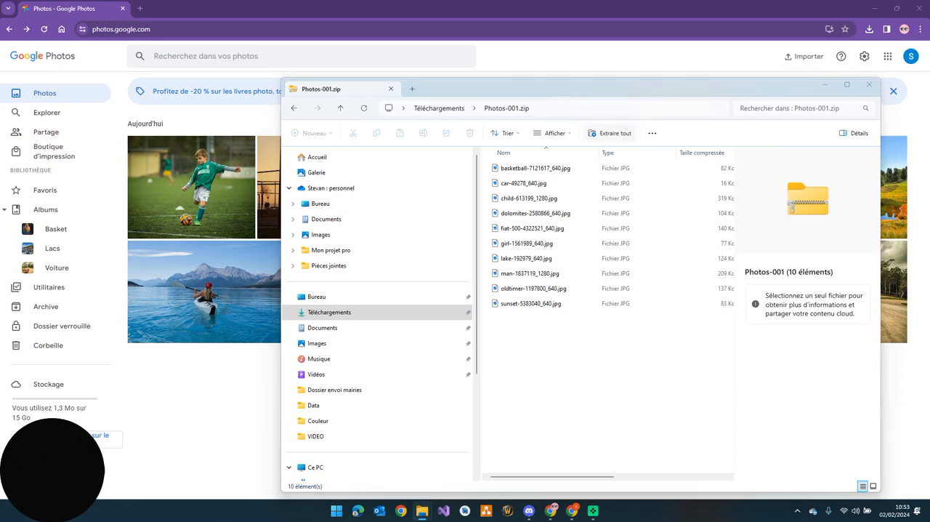
{"action": "left_click", "coordinate": [611, 133]}
{"action": "key", "text": "Return"}
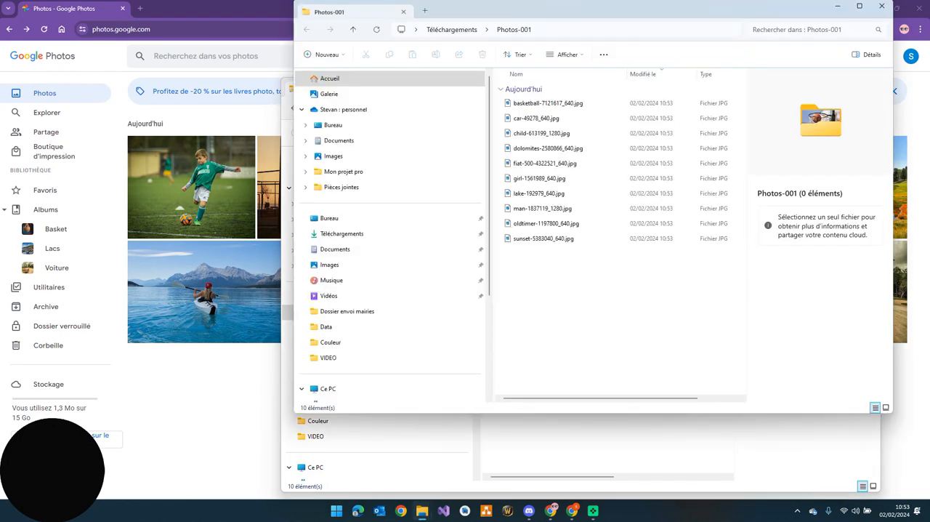
{"action": "left_click", "coordinate": [882, 6]}
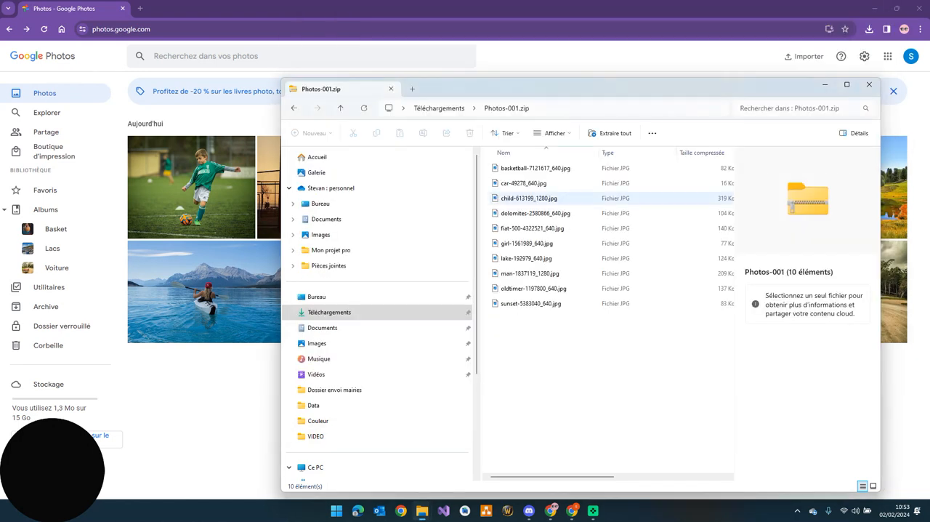
{"action": "left_click", "coordinate": [439, 109]}
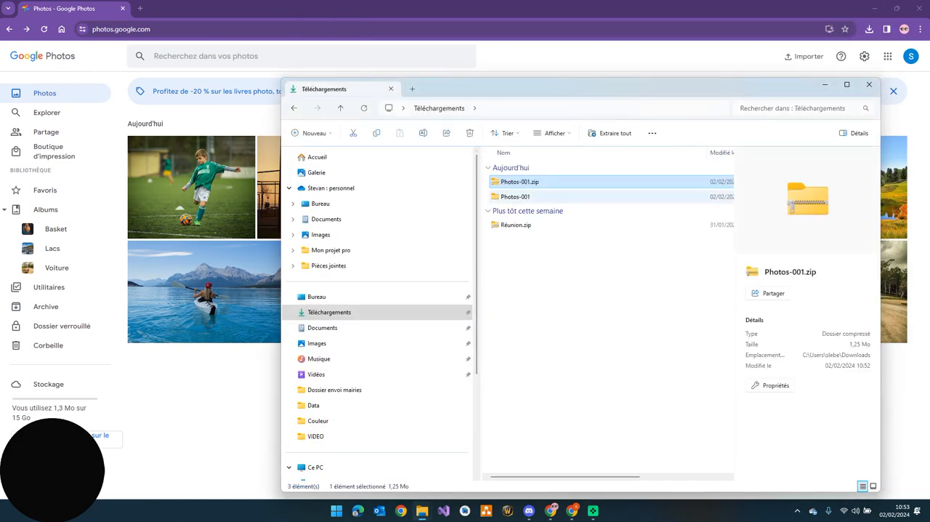
{"action": "left_click", "coordinate": [516, 197]}
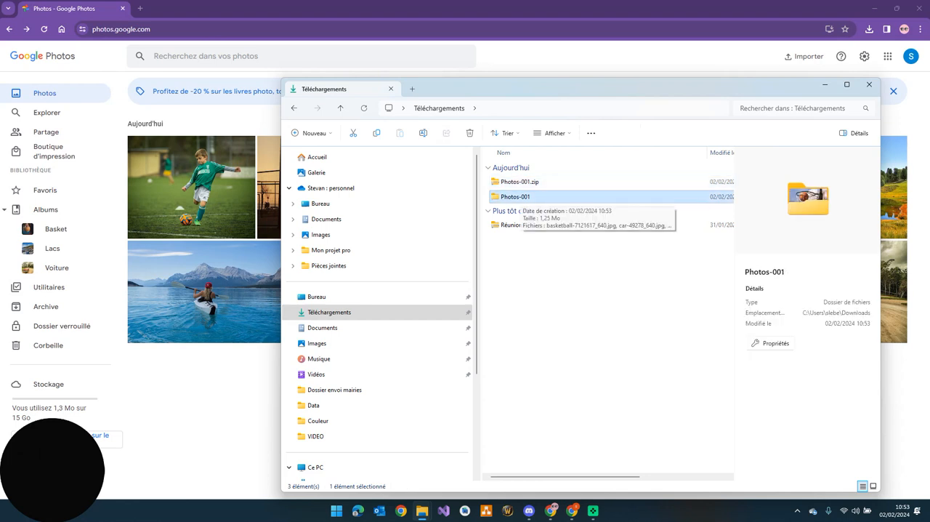
Switch to the empty Google Photos account and upload all ten images from the Photos-001 folder in Téléchargements to it
{"action": "mouse_move", "coordinate": [572, 511]}
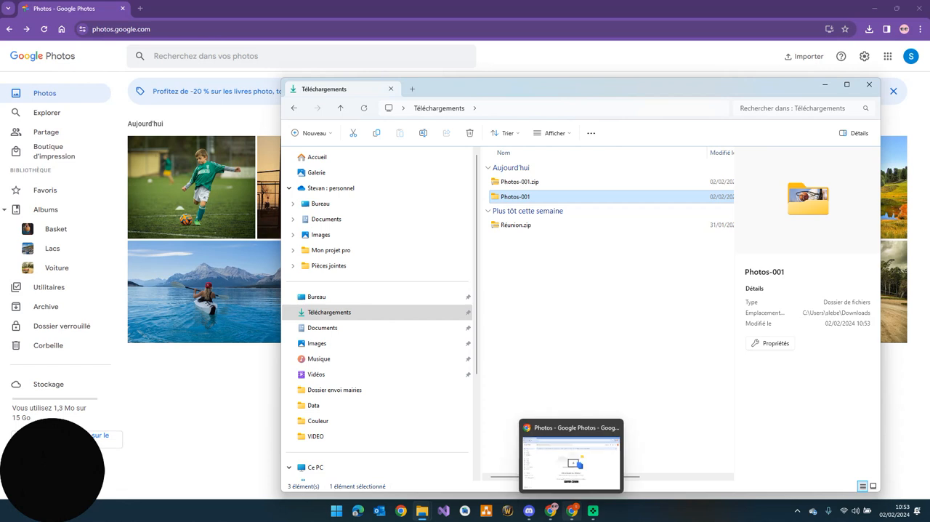
{"action": "left_click", "coordinate": [572, 458]}
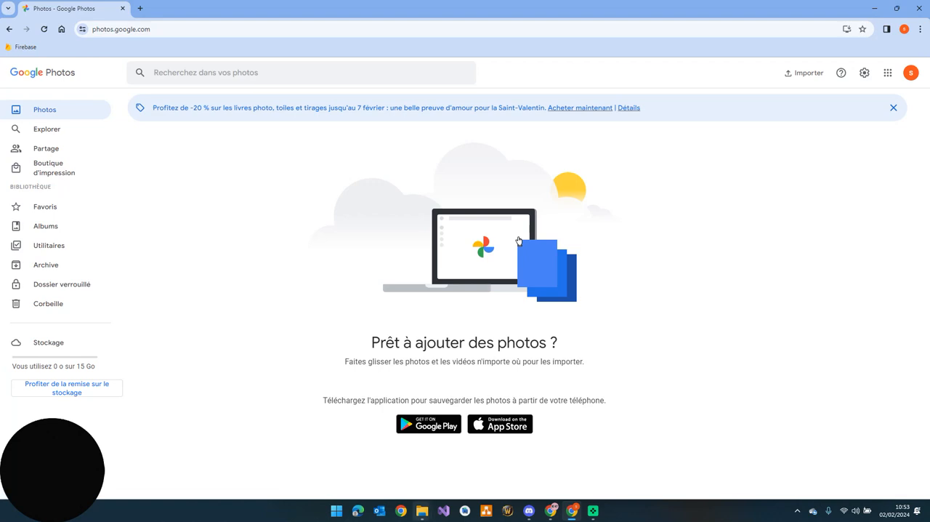
{"action": "mouse_move", "coordinate": [422, 511]}
{"action": "left_click", "coordinate": [596, 462]}
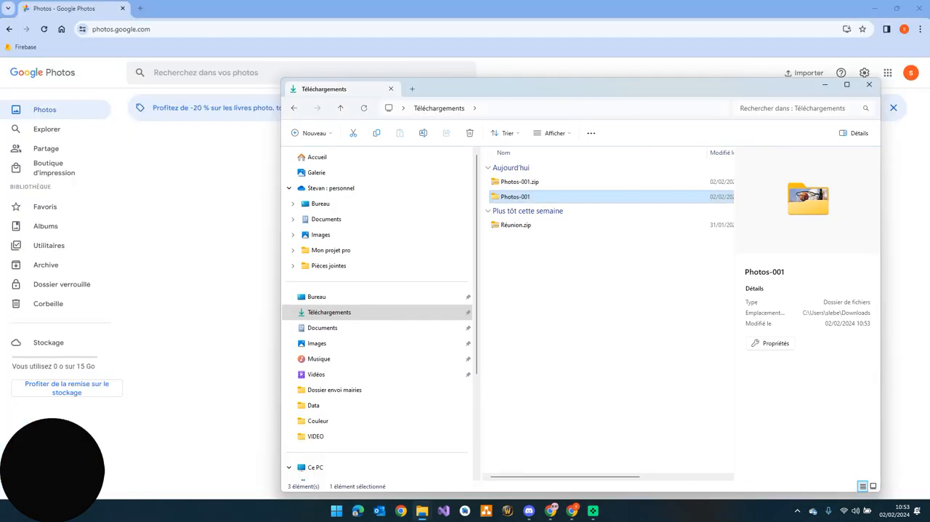
{"action": "left_click_drag", "start_coordinate": [559, 88], "coordinate": [709, 77]}
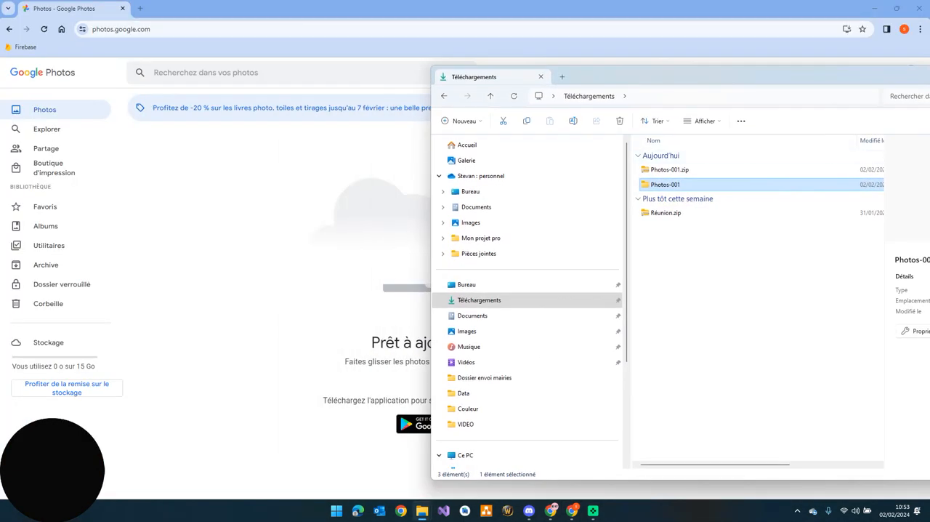
{"action": "key", "text": "Return"}
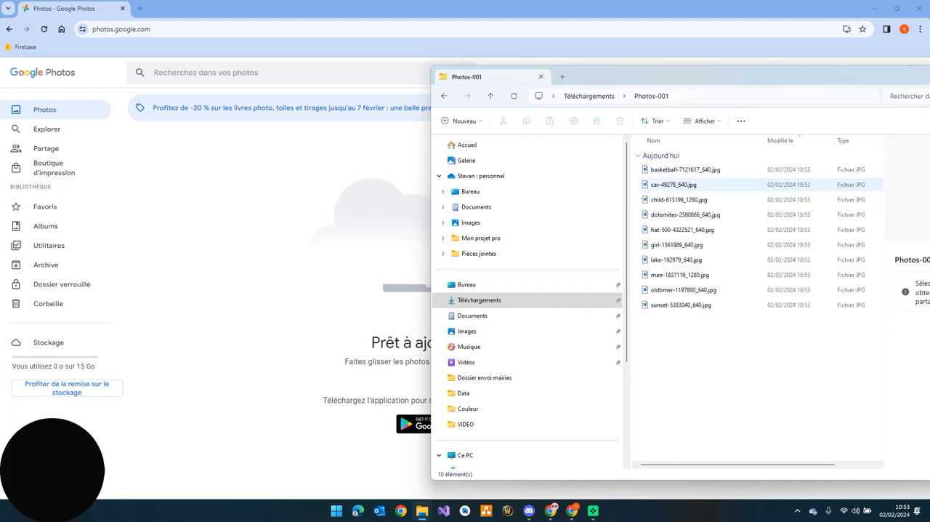
{"action": "left_click_drag", "start_coordinate": [769, 366], "coordinate": [646, 149]}
{"action": "left_click", "coordinate": [742, 362]}
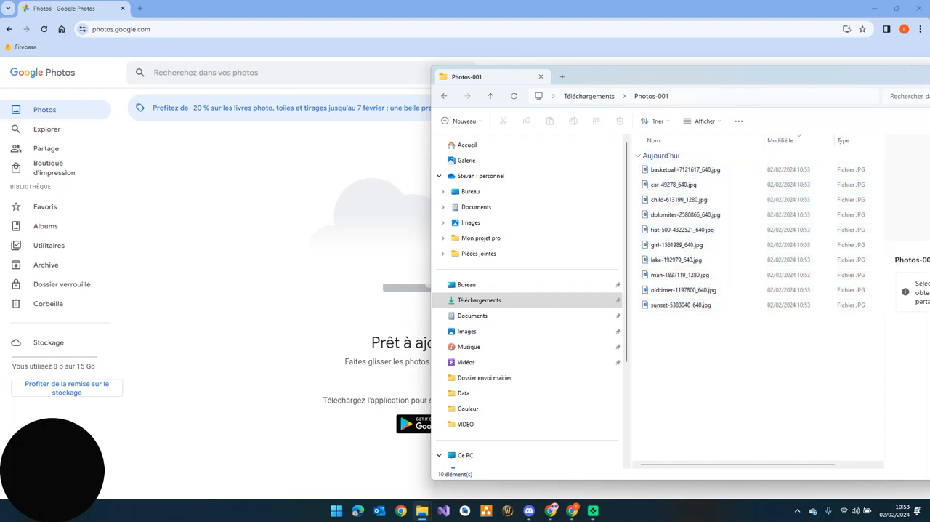
{"action": "key", "text": "ctrl+a"}
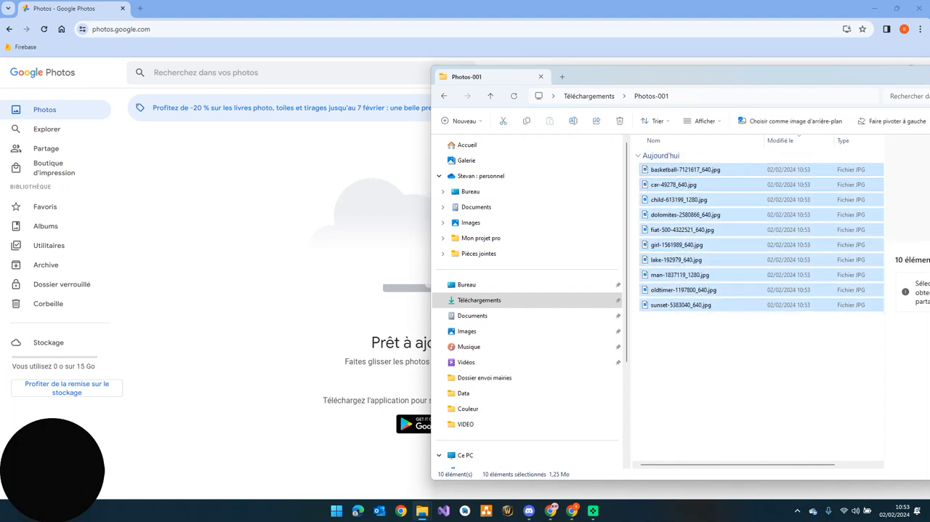
{"action": "left_click_drag", "start_coordinate": [679, 230], "coordinate": [361, 262]}
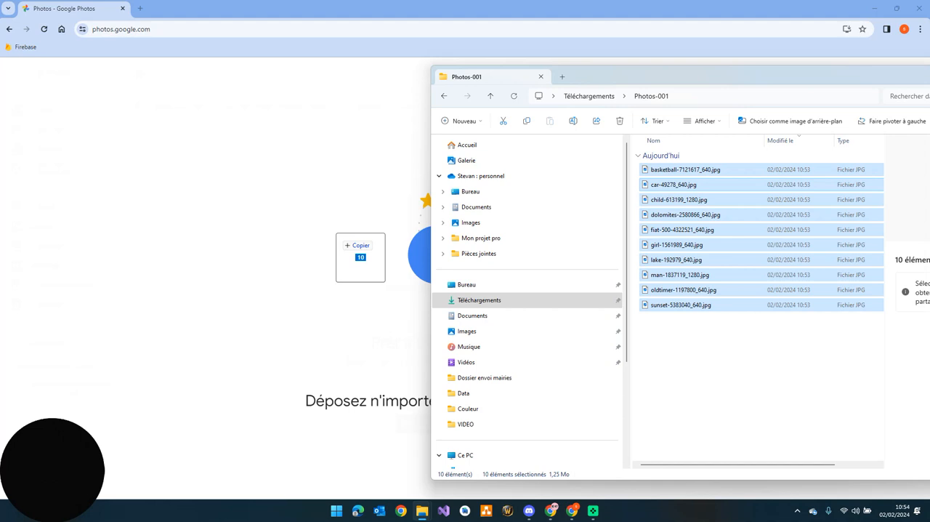
{"action": "left_click_drag", "start_coordinate": [360, 257], "coordinate": [338, 276]}
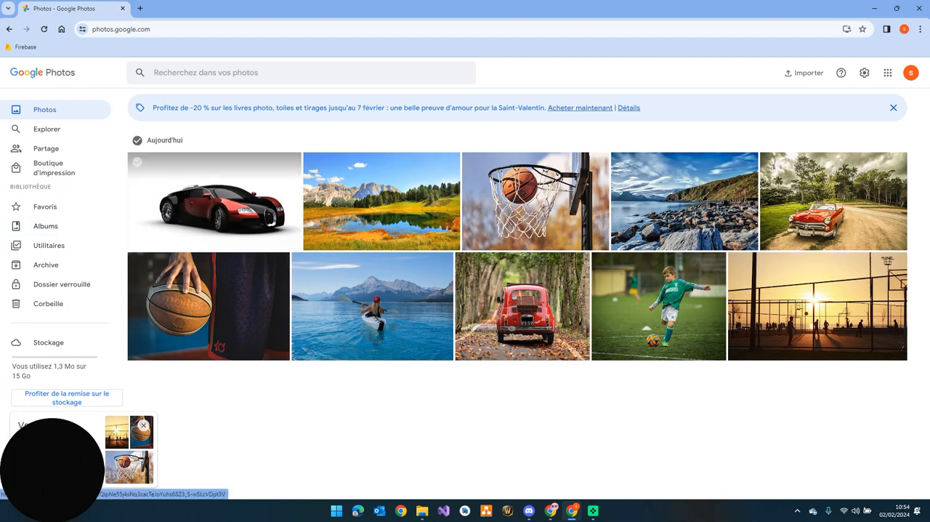
{"action": "left_click", "coordinate": [137, 162]}
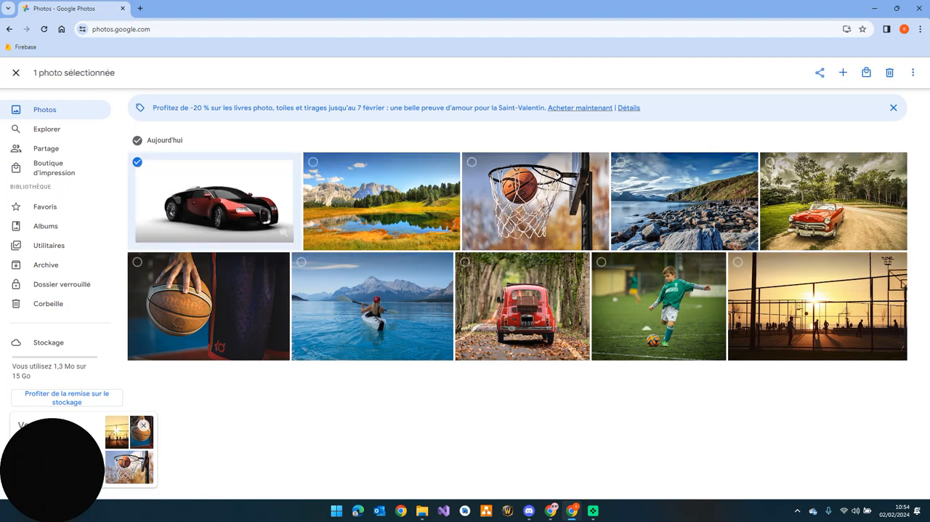
{"action": "left_click", "coordinate": [807, 309], "text": "shift"}
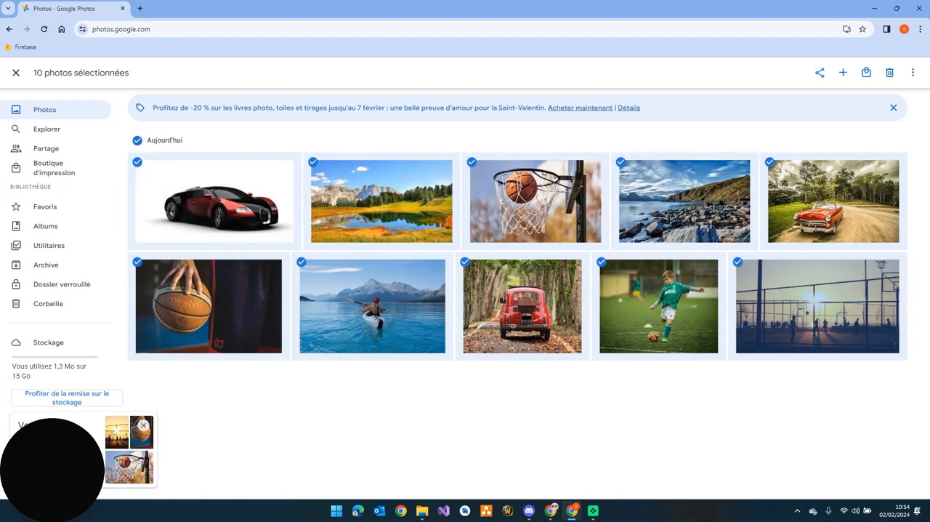
{"action": "key", "text": "Escape"}
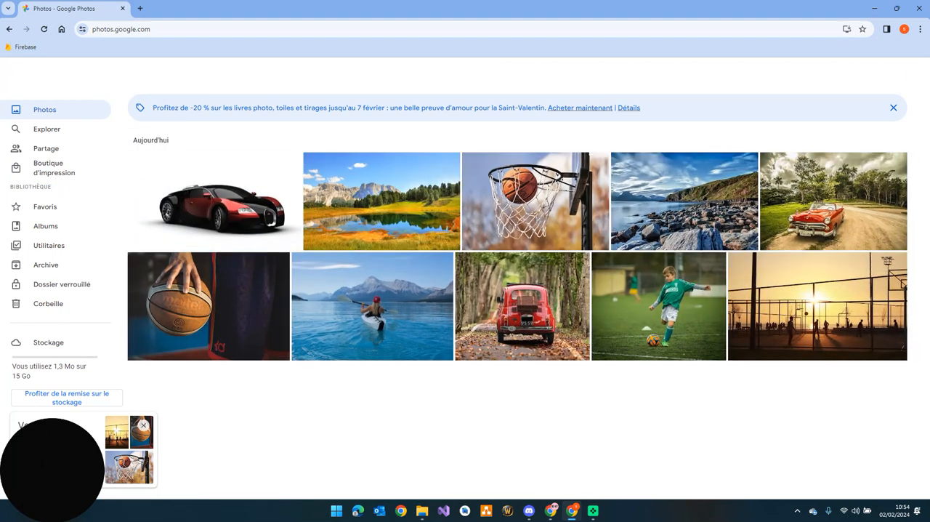
Select all ten uploaded photos, from the black and red sports car to the sunset court, and move them to the trash
{"action": "left_click", "coordinate": [138, 162]}
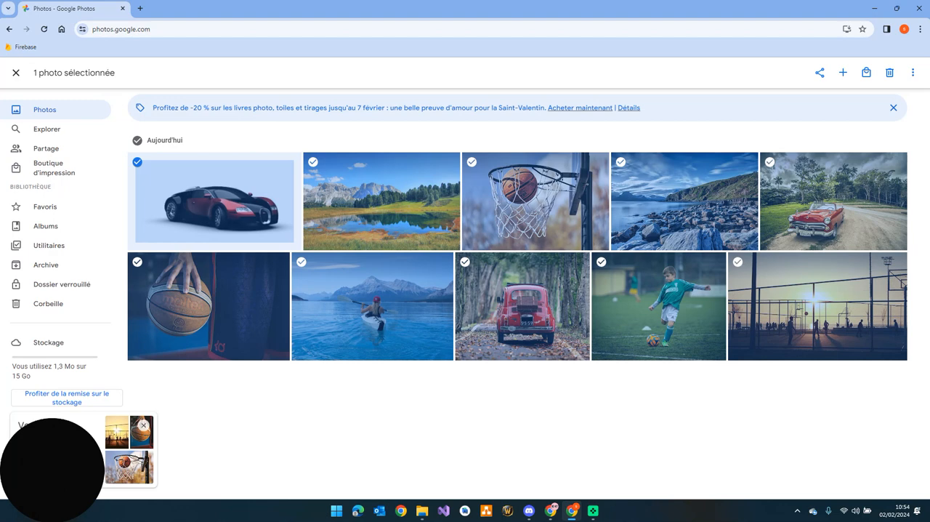
{"action": "left_click", "coordinate": [737, 262], "text": "shift"}
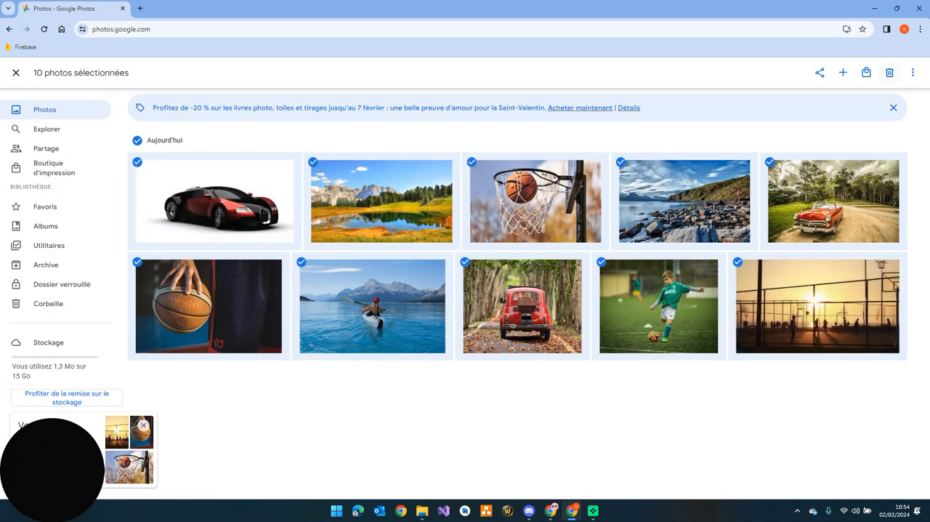
{"action": "left_click", "coordinate": [889, 73]}
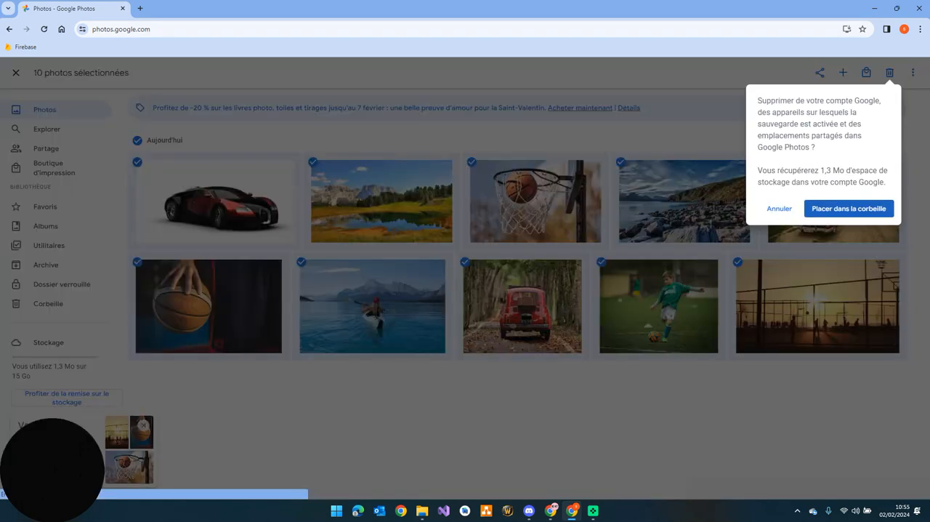
{"action": "left_click", "coordinate": [849, 209]}
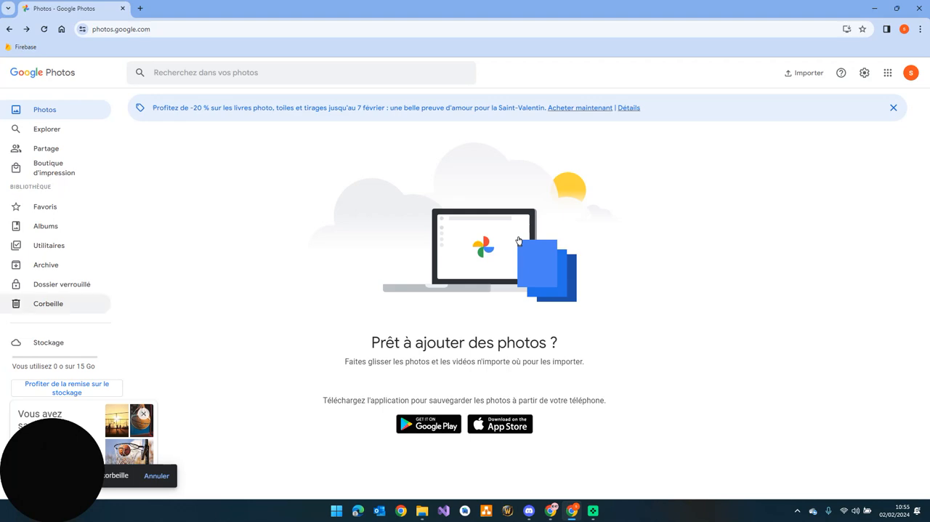
Empty the Google Photos trash permanently and return to the photo library
{"action": "left_click", "coordinate": [48, 303]}
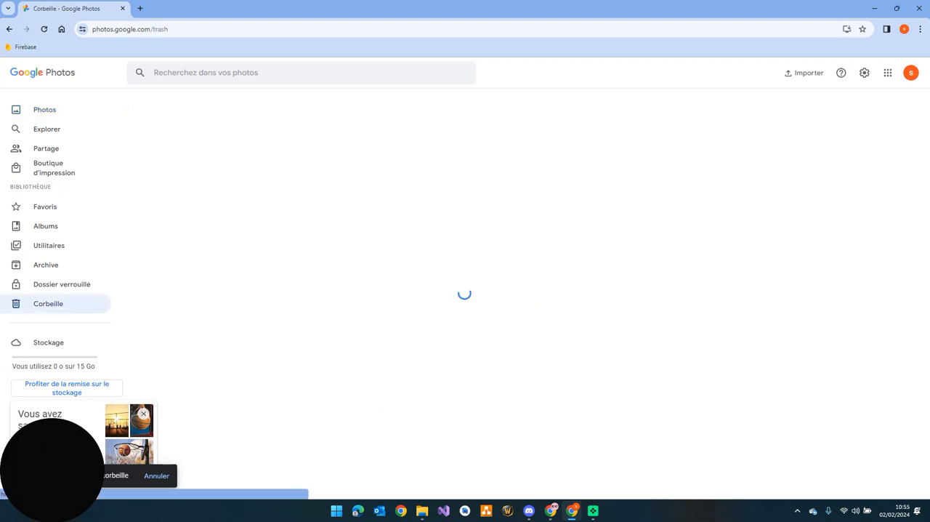
{"action": "left_click", "coordinate": [886, 108]}
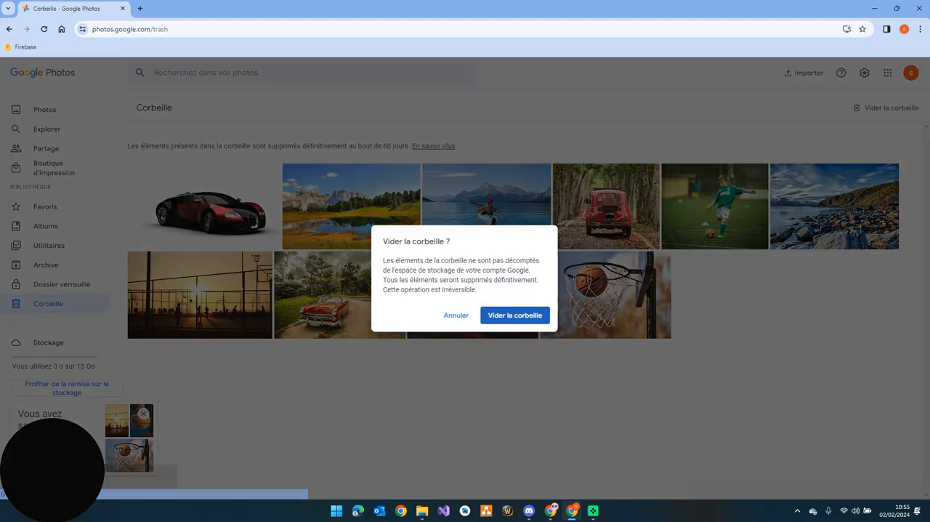
{"action": "left_click", "coordinate": [515, 315]}
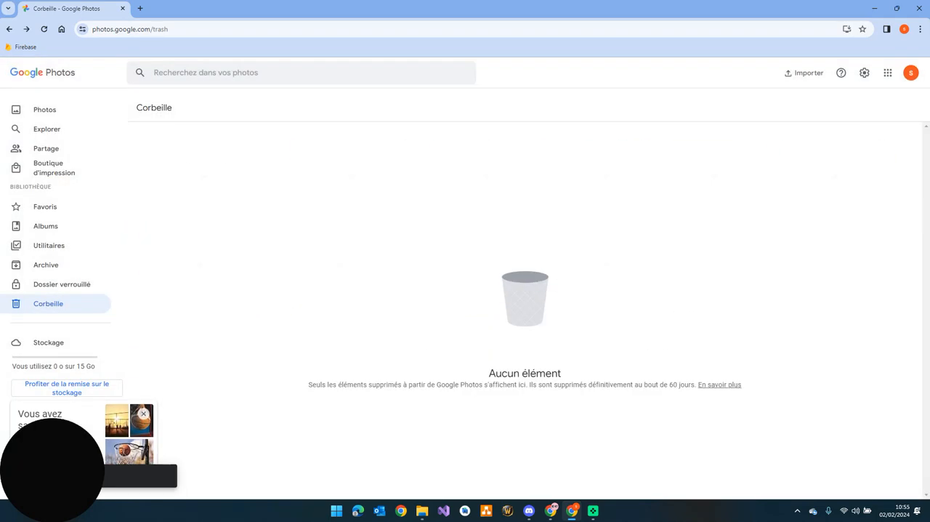
{"action": "left_click", "coordinate": [44, 109]}
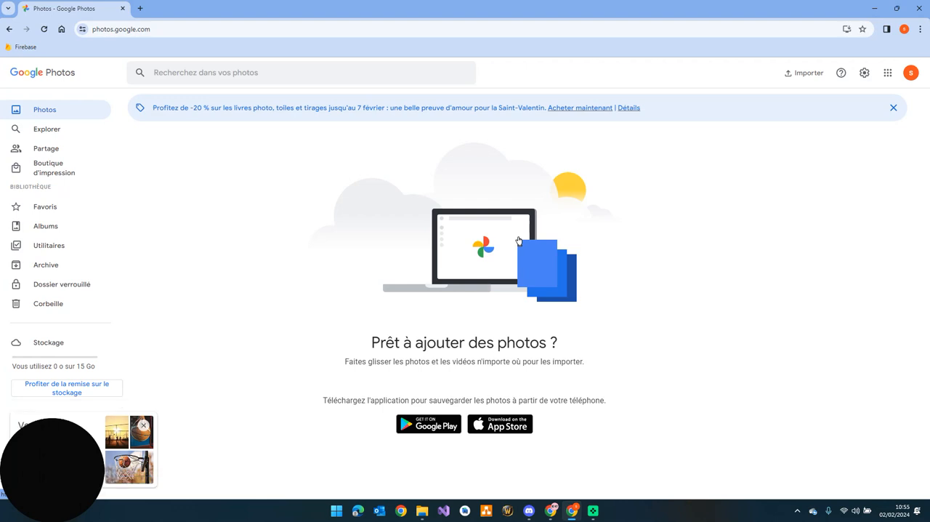
Switch to the Google Photos account that holds the original photos and open its album list
{"action": "left_click", "coordinate": [551, 510]}
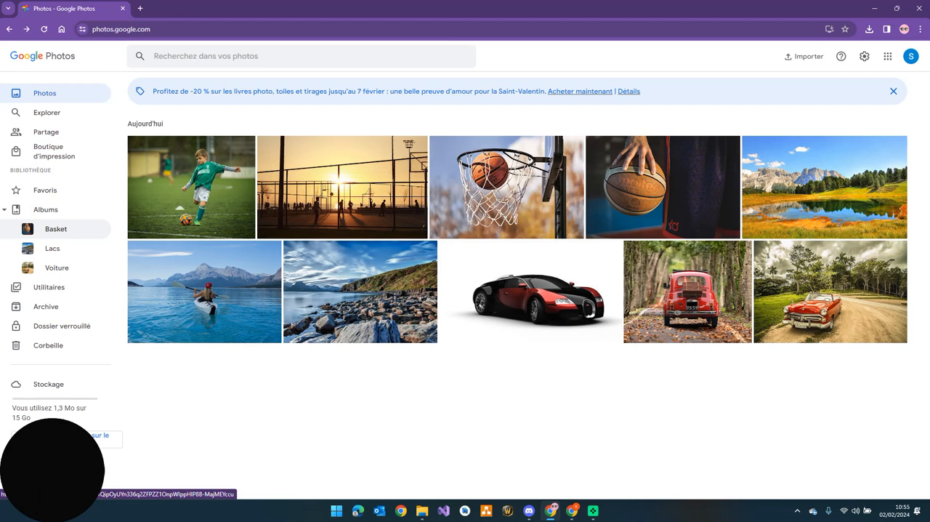
{"action": "left_click", "coordinate": [46, 210]}
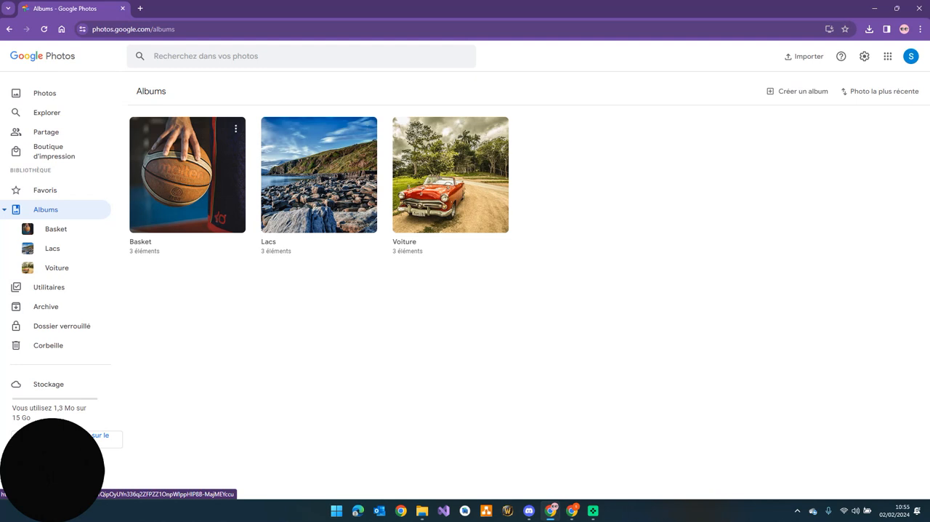
{"action": "left_click", "coordinate": [236, 128]}
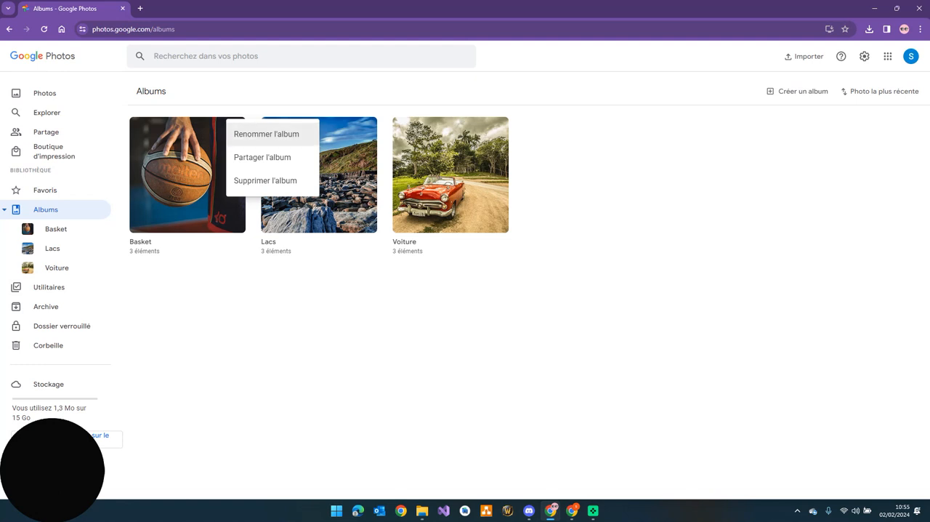
{"action": "key", "text": "Escape"}
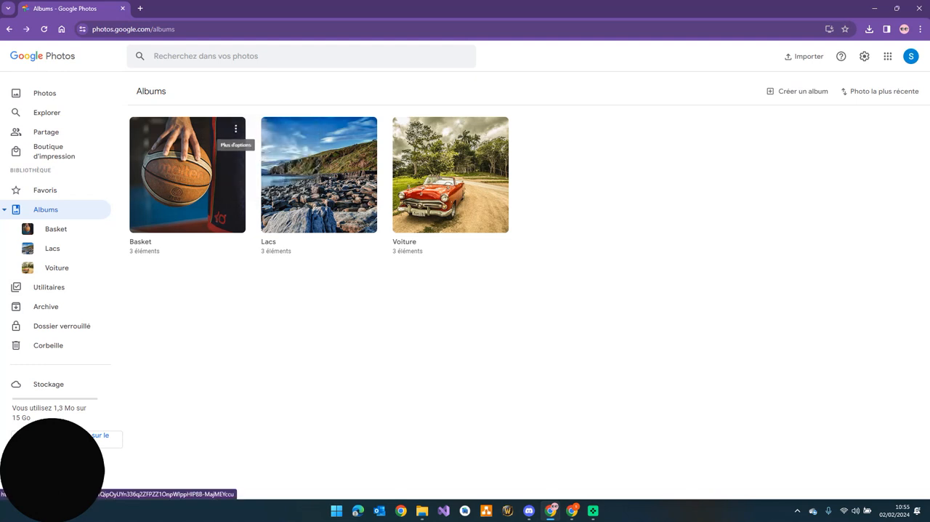
{"action": "left_click", "coordinate": [235, 129]}
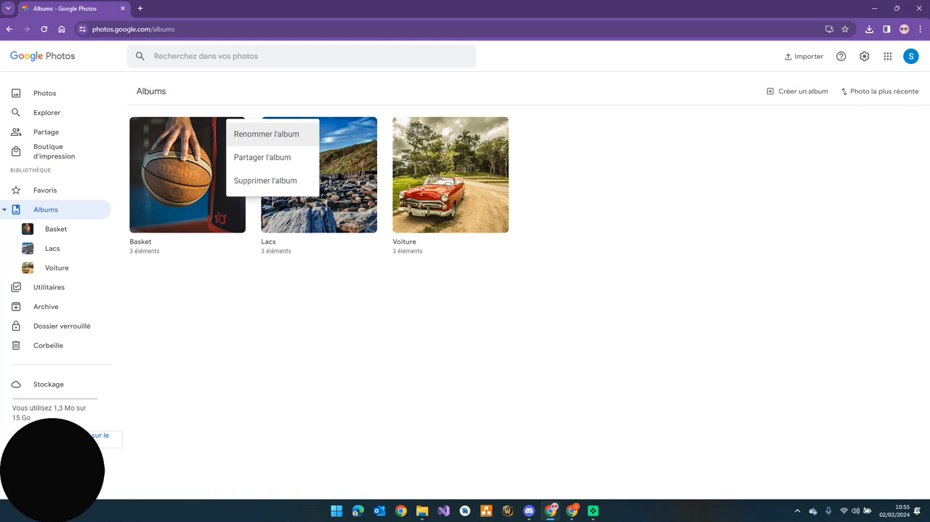
{"action": "key", "text": "Escape"}
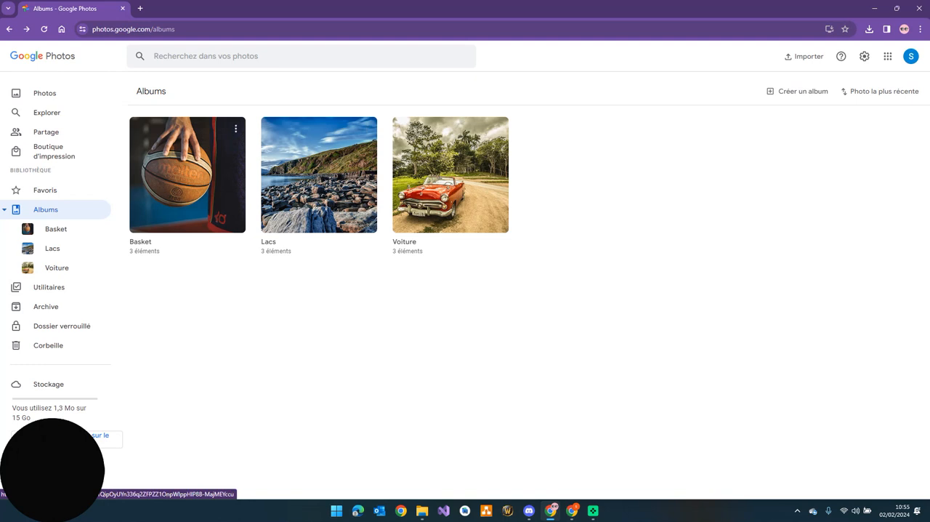
Open the Basket album and download all of its photos as a zip archive
{"action": "left_click", "coordinate": [187, 203]}
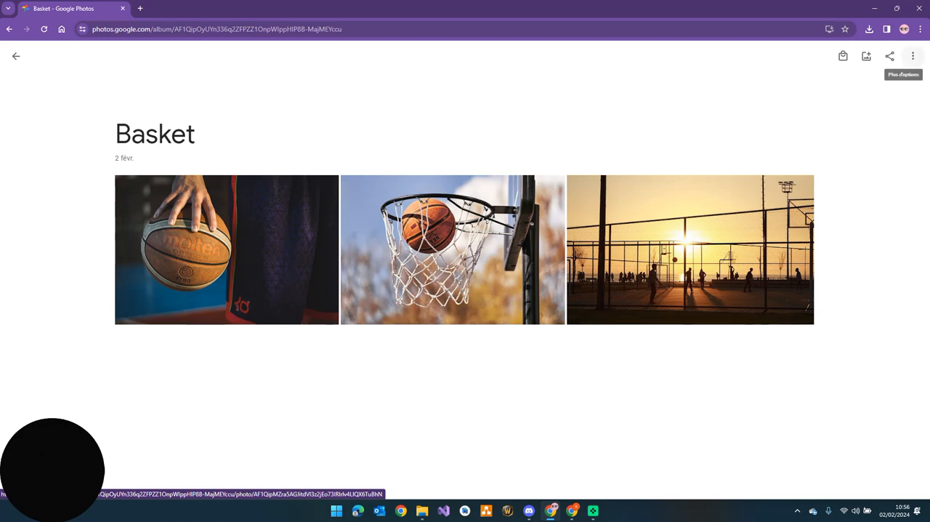
{"action": "left_click", "coordinate": [913, 56]}
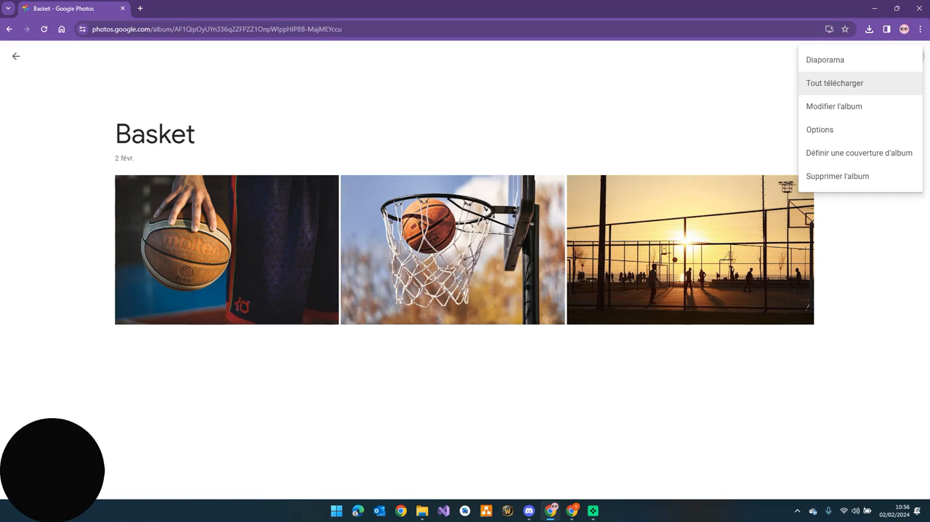
{"action": "left_click", "coordinate": [836, 83]}
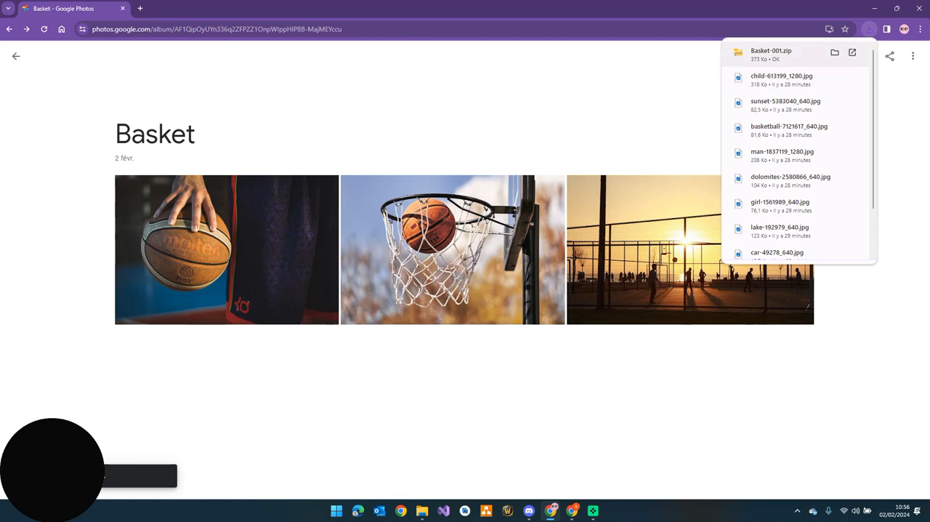
Close the surplus File Explorer windows and bring the remaining Téléchargements window to the front
{"action": "mouse_move", "coordinate": [421, 510]}
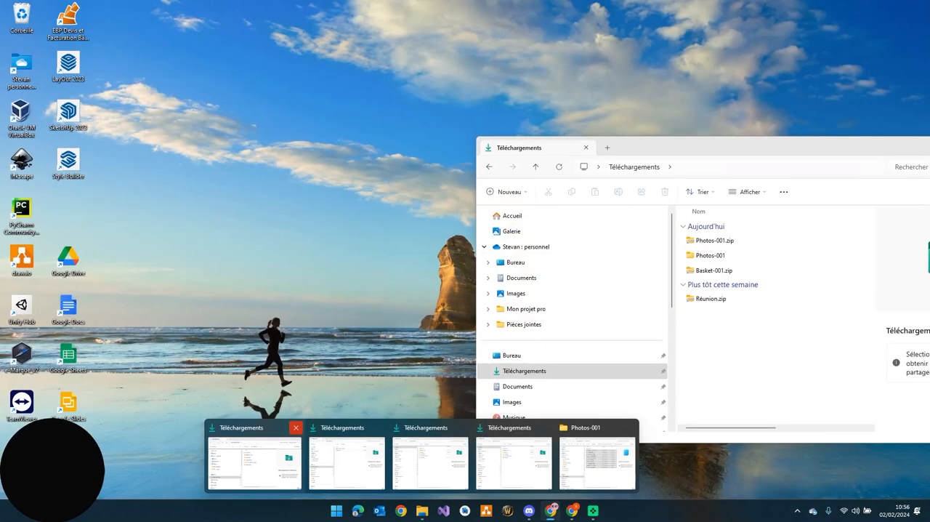
{"action": "left_click", "coordinate": [295, 427]}
{"action": "left_click", "coordinate": [329, 427]}
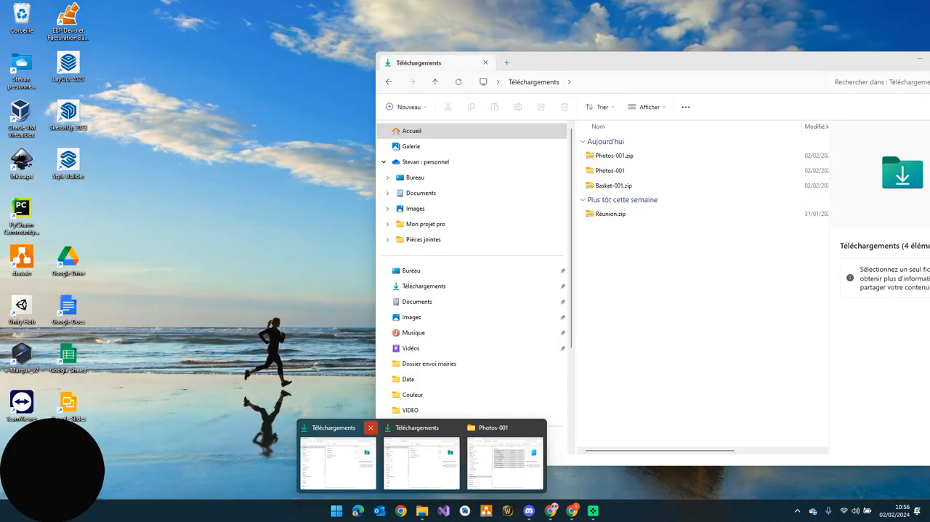
{"action": "left_click", "coordinate": [370, 428]}
{"action": "left_click", "coordinate": [494, 427]}
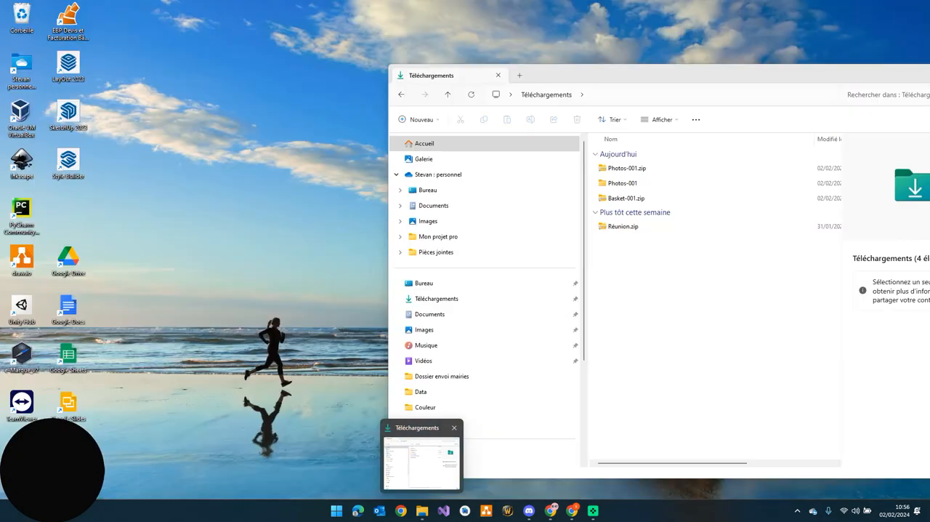
{"action": "left_click", "coordinate": [407, 458]}
Extract Basket-001.zip to the Basket-001 folder in Téléchargements, close the extracted folder's window and select the new folder
{"action": "left_click", "coordinate": [626, 198]}
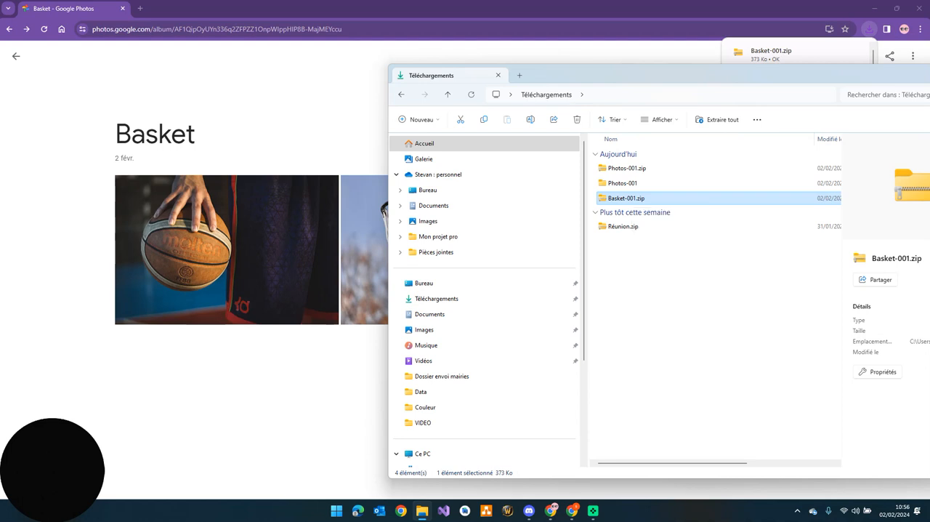
{"action": "key", "text": "F2"}
{"action": "left_click", "coordinate": [637, 212]}
{"action": "left_click", "coordinate": [627, 198]}
{"action": "right_click", "coordinate": [632, 198]}
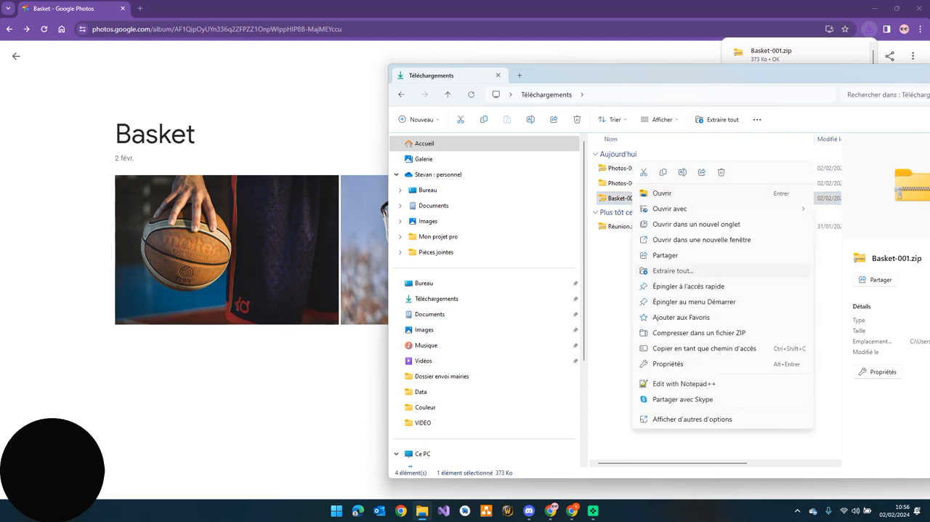
{"action": "left_click", "coordinate": [673, 270]}
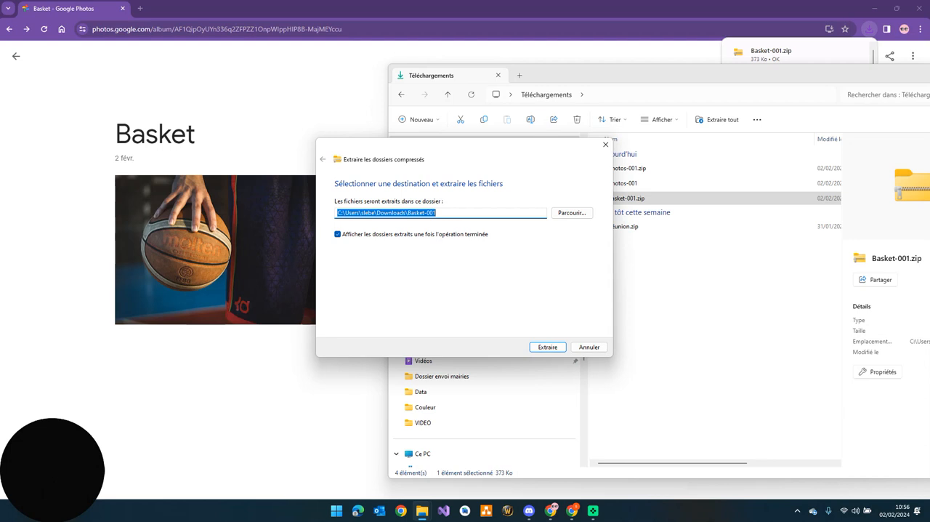
{"action": "key", "text": "Return"}
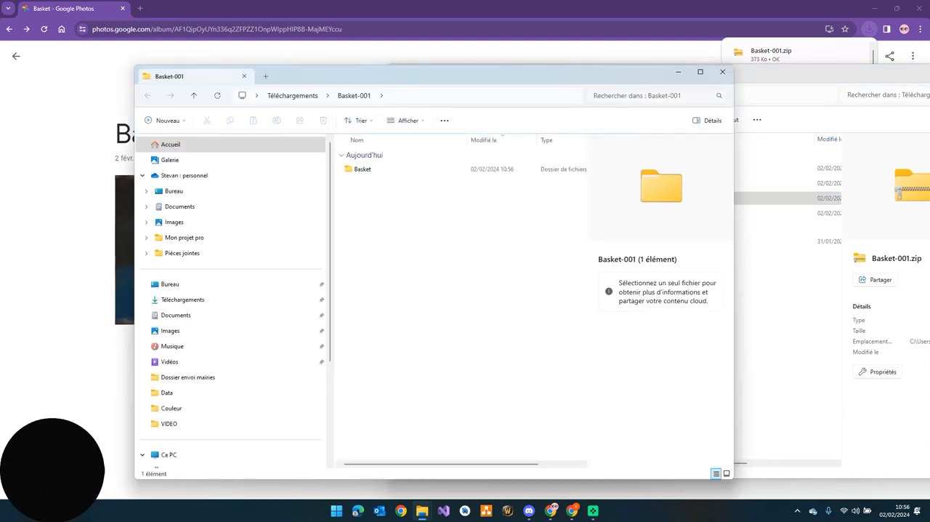
{"action": "left_click", "coordinate": [723, 71]}
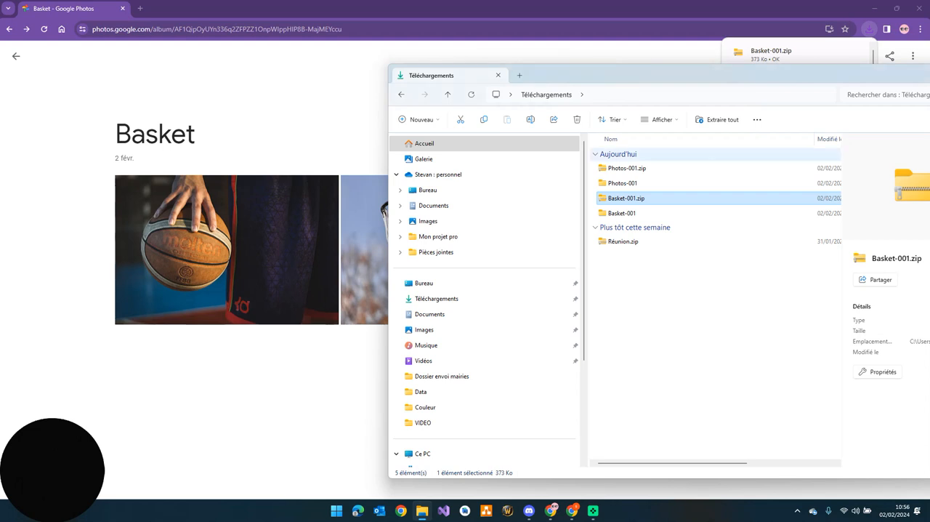
{"action": "left_click", "coordinate": [630, 213]}
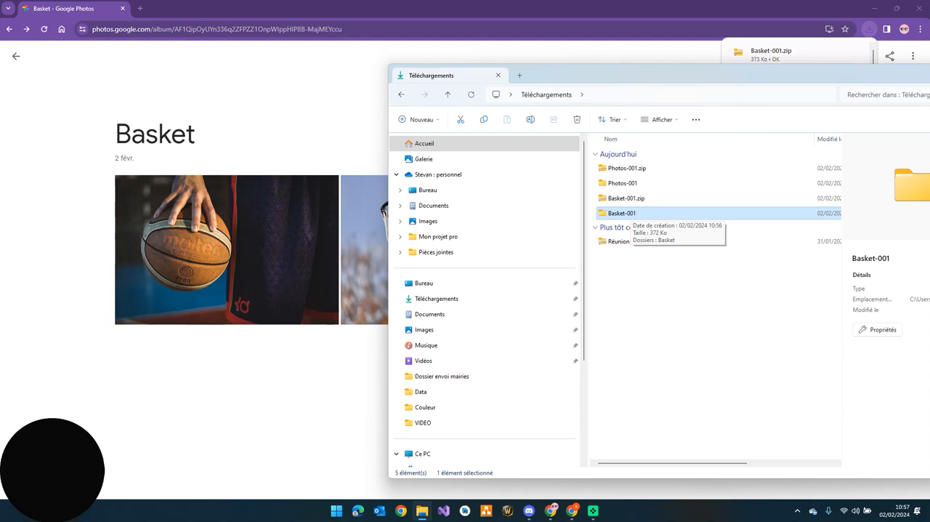
Switch to the destination Google Photos account and create a new album titled Basket
{"action": "left_click", "coordinate": [291, 400]}
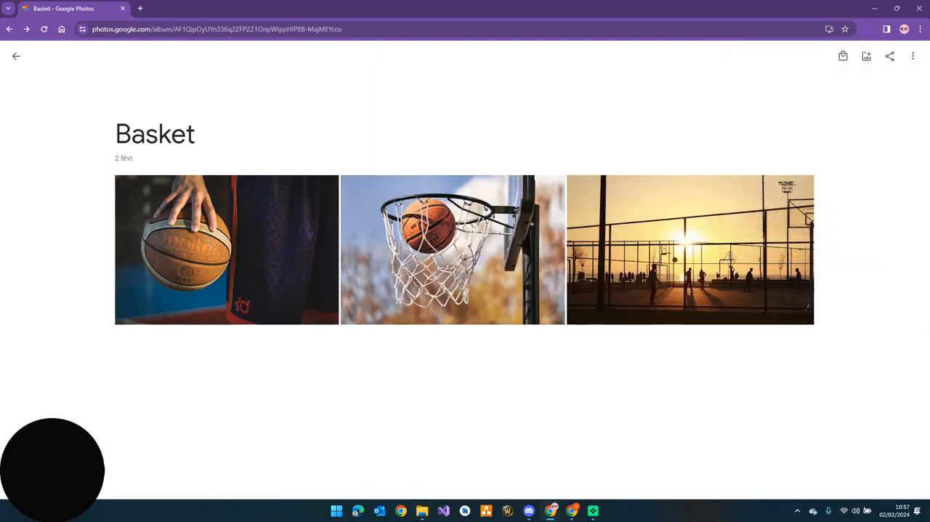
{"action": "mouse_move", "coordinate": [572, 511]}
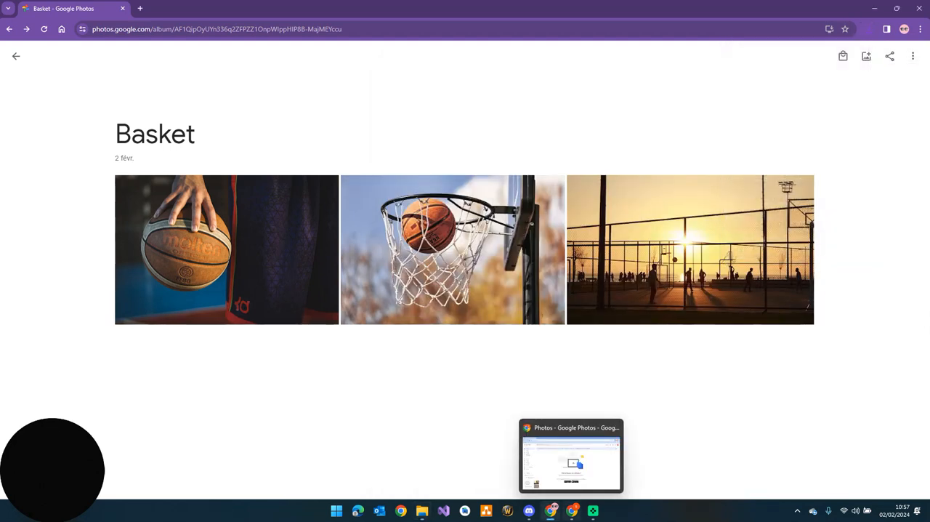
{"action": "left_click", "coordinate": [571, 457]}
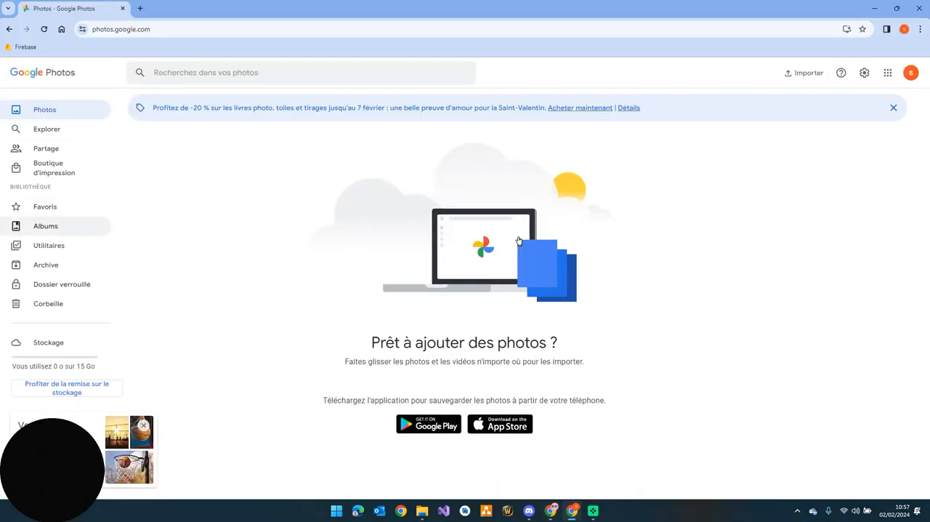
{"action": "left_click", "coordinate": [45, 226]}
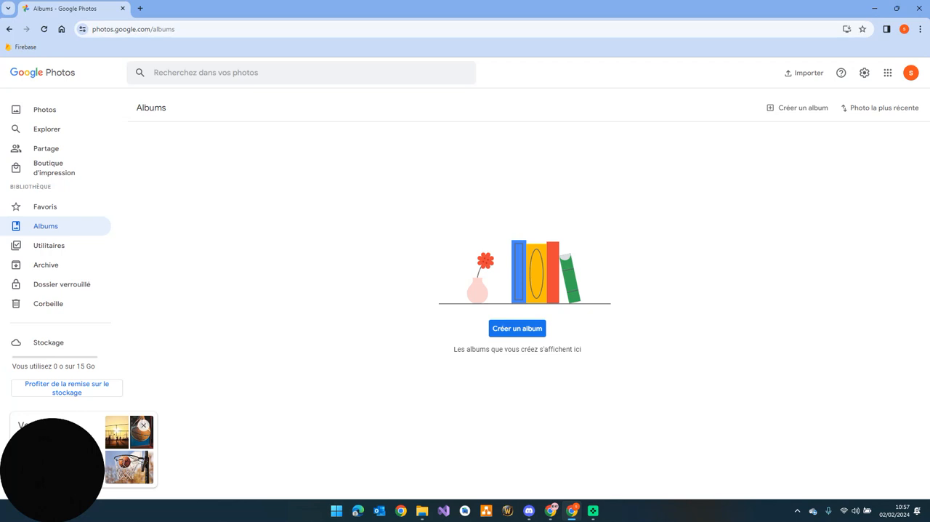
{"action": "left_click", "coordinate": [517, 328]}
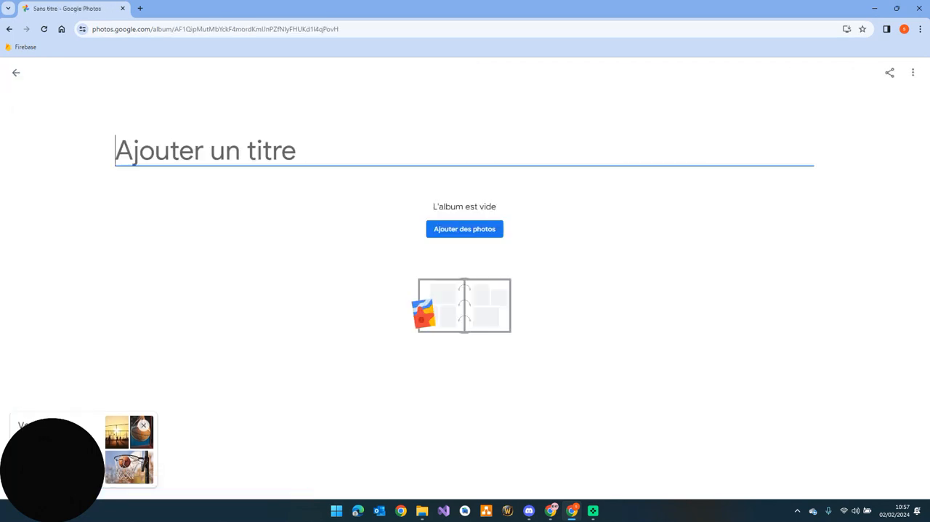
{"action": "type", "text": "Basket"}
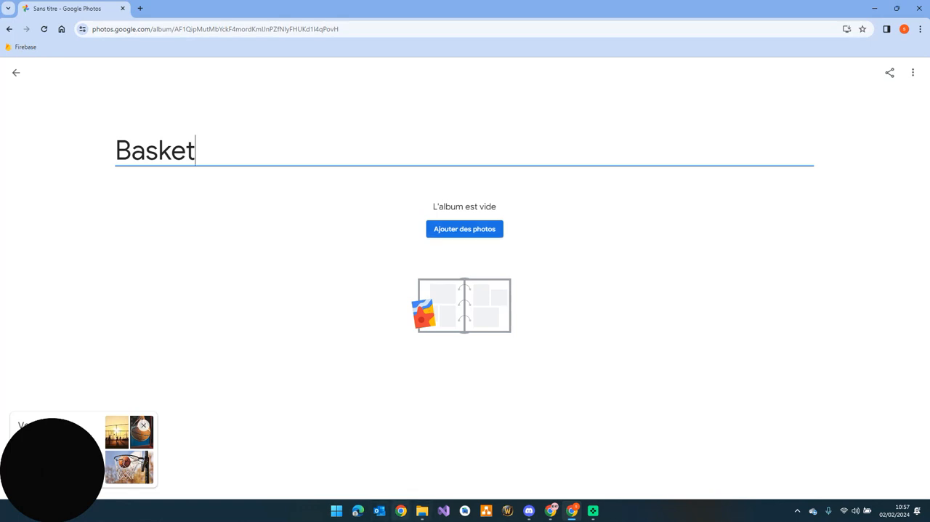
Upload all three photos from the extracted Basket-001\Basket folder in File Explorer to the new Basket album
{"action": "left_click", "coordinate": [422, 510]}
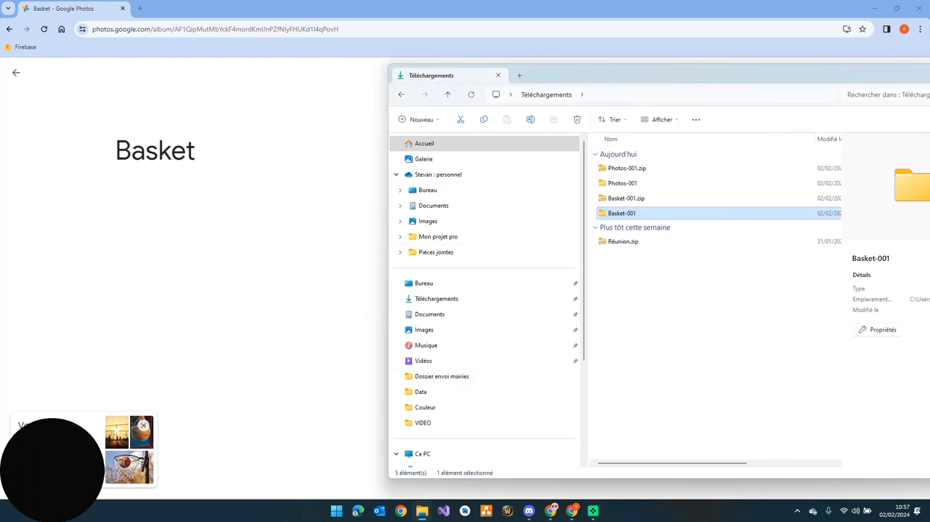
{"action": "double_click", "coordinate": [621, 213]}
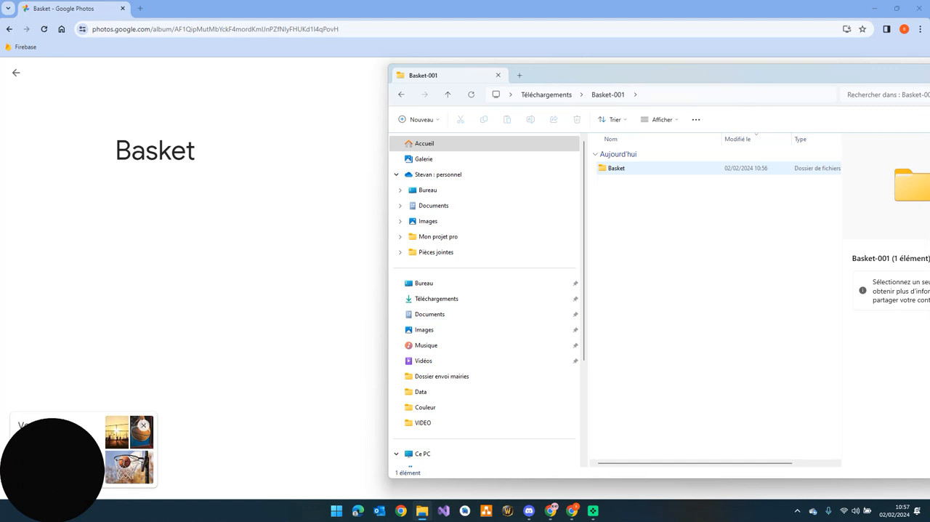
{"action": "double_click", "coordinate": [617, 168]}
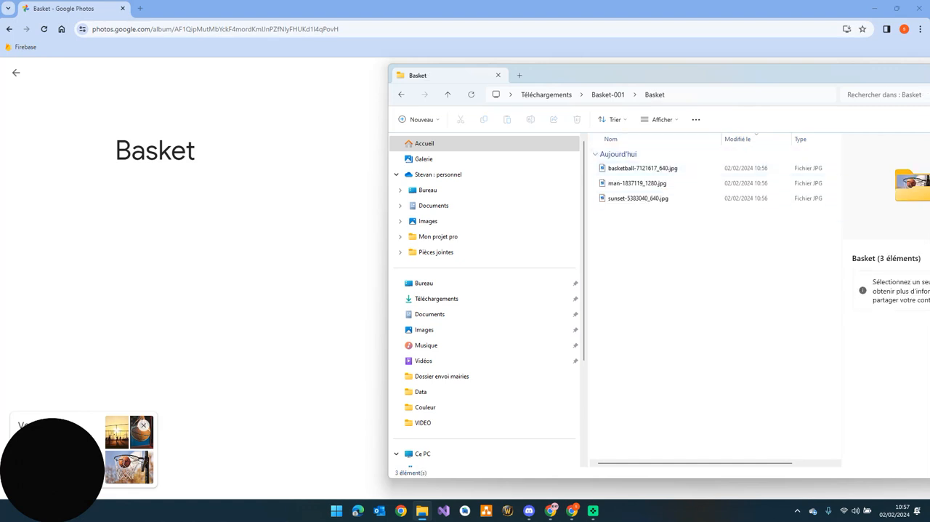
{"action": "left_click_drag", "start_coordinate": [688, 233], "coordinate": [637, 241]}
{"action": "key", "text": "ctrl+a"}
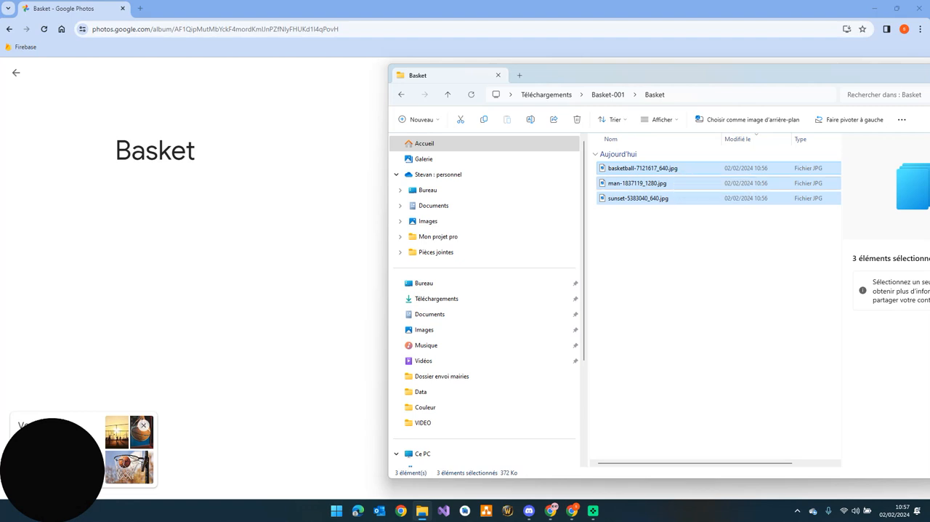
{"action": "left_click_drag", "start_coordinate": [639, 185], "coordinate": [297, 268]}
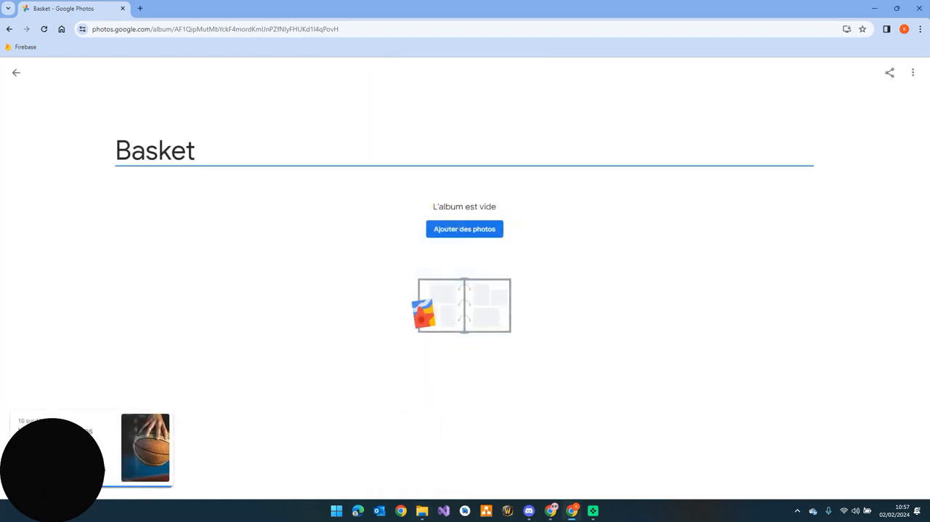
{"action": "left_click", "coordinate": [465, 229]}
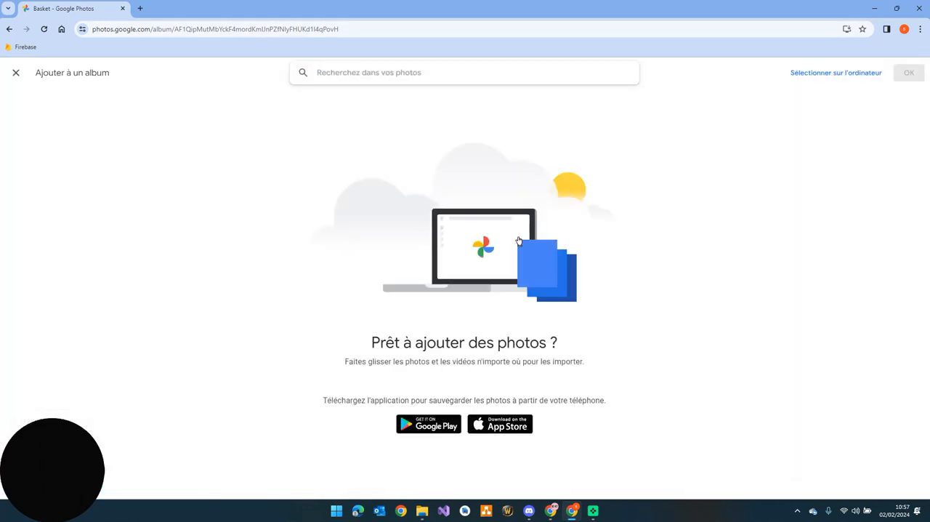
{"action": "left_click", "coordinate": [9, 29]}
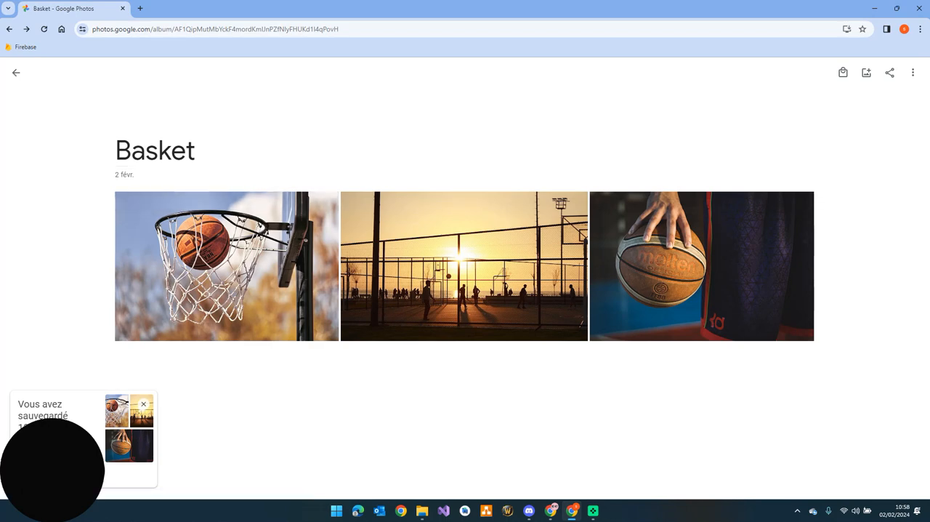
Check the Basket album in the album list, then reload the photo library and review the uploaded photos there and in the album
{"action": "left_click", "coordinate": [16, 73]}
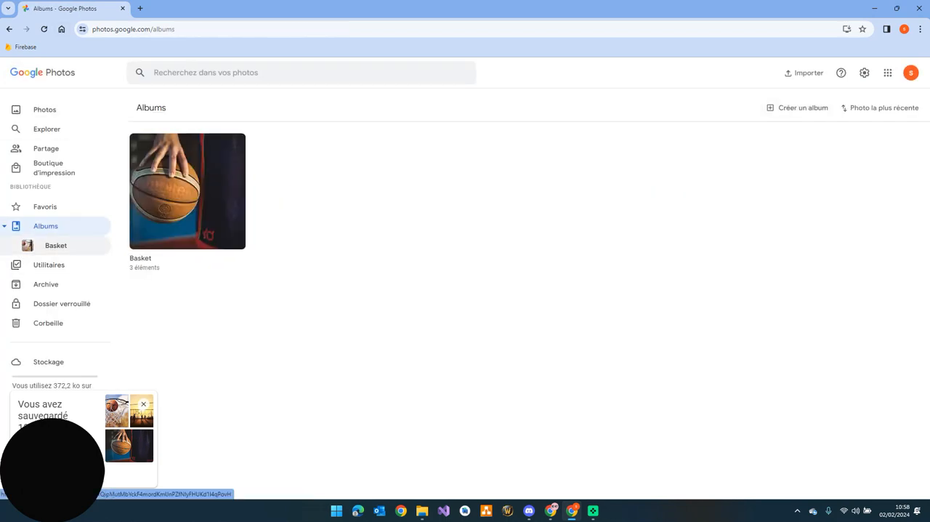
{"action": "left_click", "coordinate": [52, 245]}
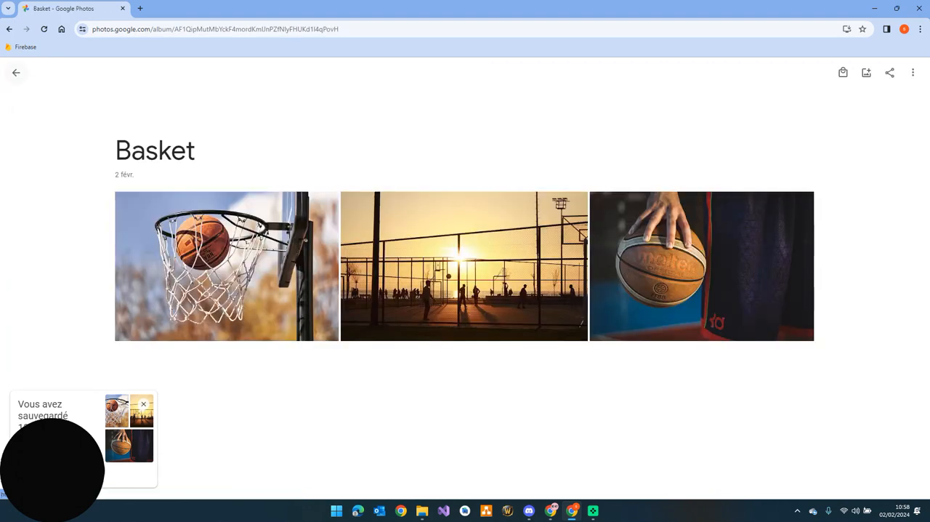
{"action": "left_click", "coordinate": [16, 73]}
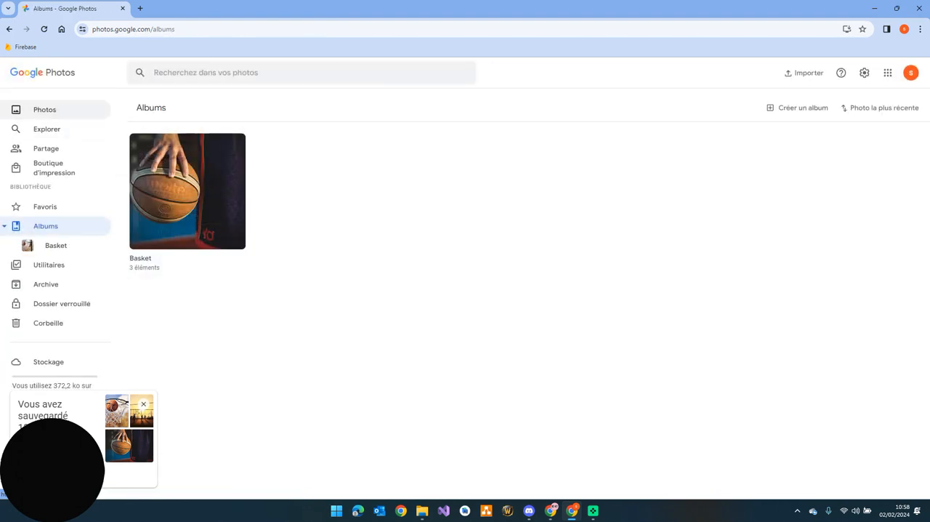
{"action": "left_click", "coordinate": [45, 110]}
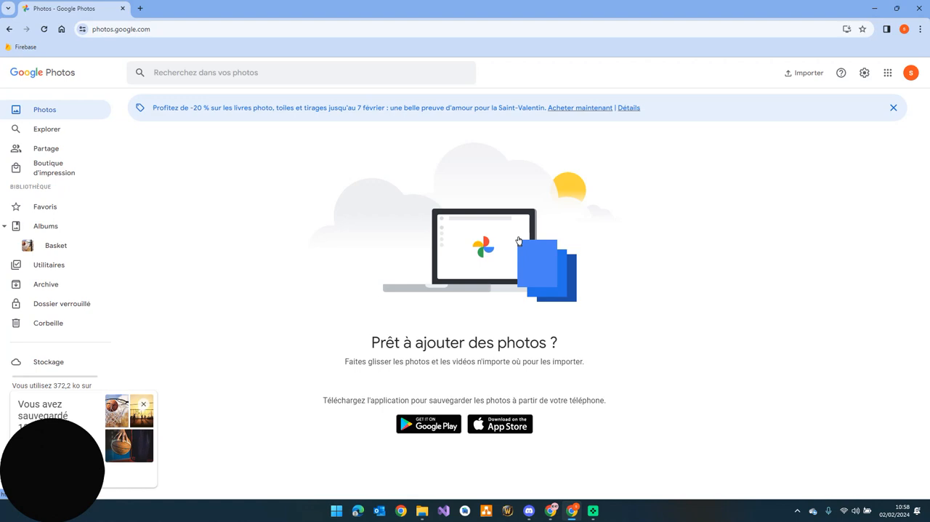
{"action": "left_click", "coordinate": [43, 29]}
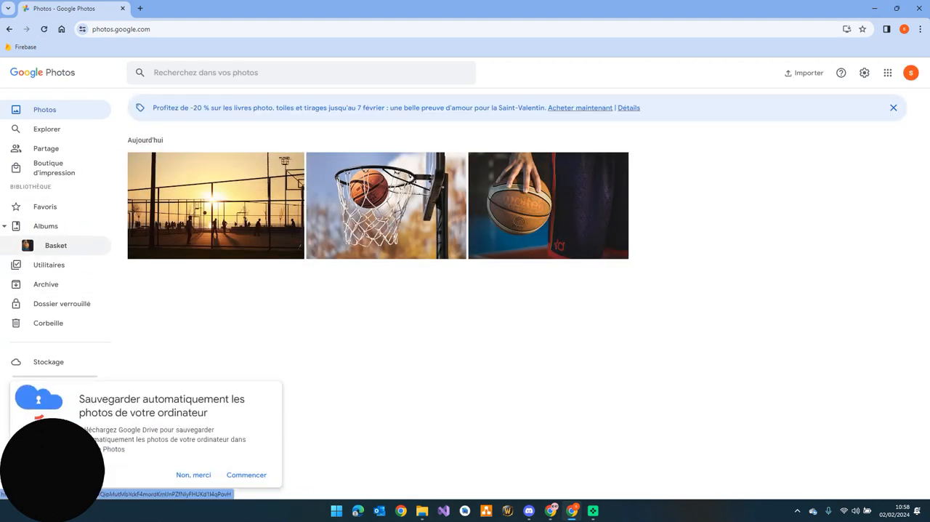
{"action": "left_click", "coordinate": [56, 245]}
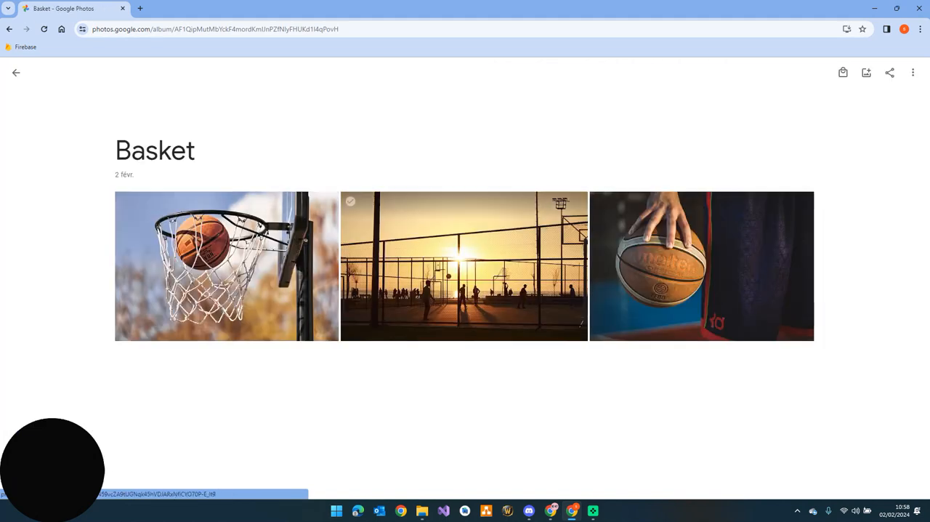
{"action": "left_click", "coordinate": [16, 72]}
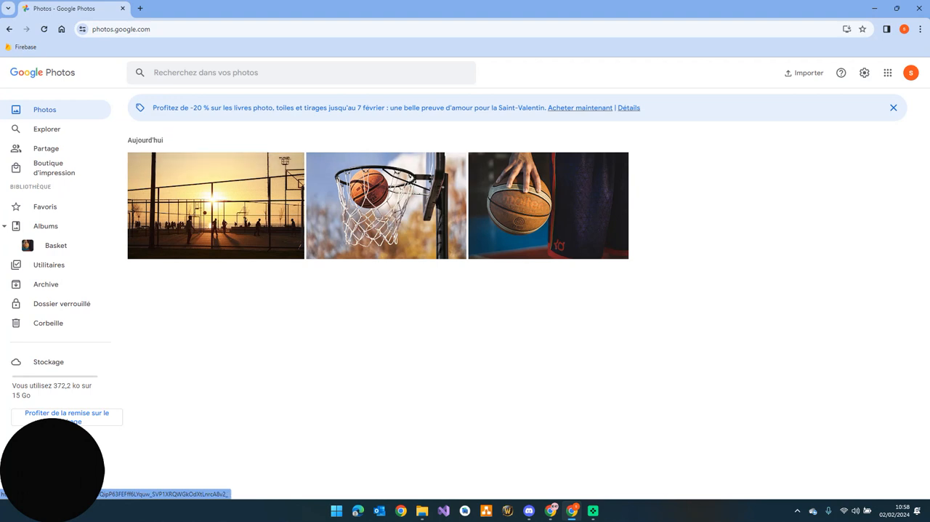
Switch to the source Google Photos account and open its Basket album from the album list
{"action": "left_click", "coordinate": [551, 511]}
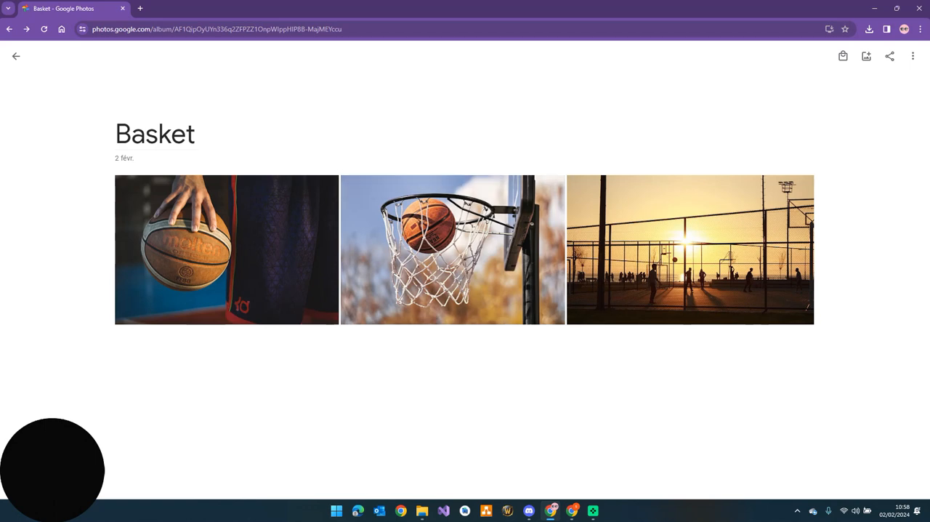
{"action": "mouse_move", "coordinate": [551, 511]}
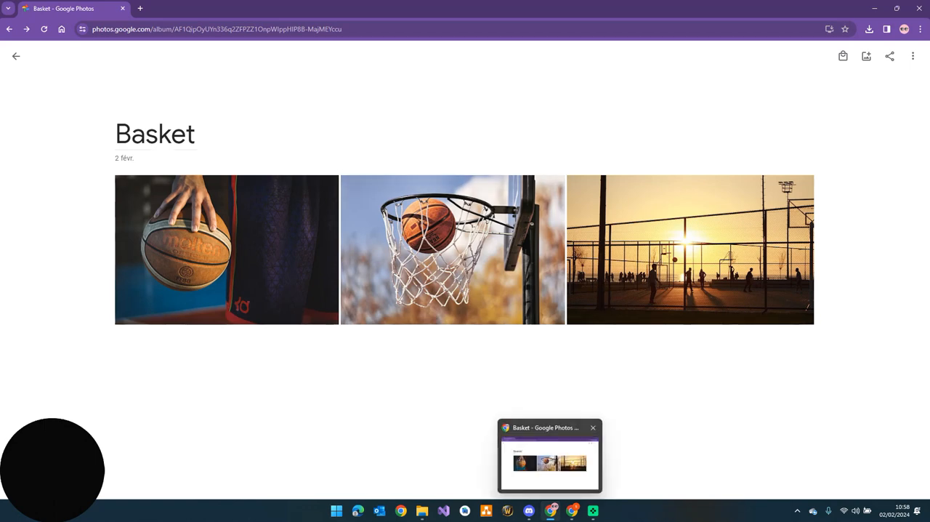
{"action": "left_click", "coordinate": [16, 56]}
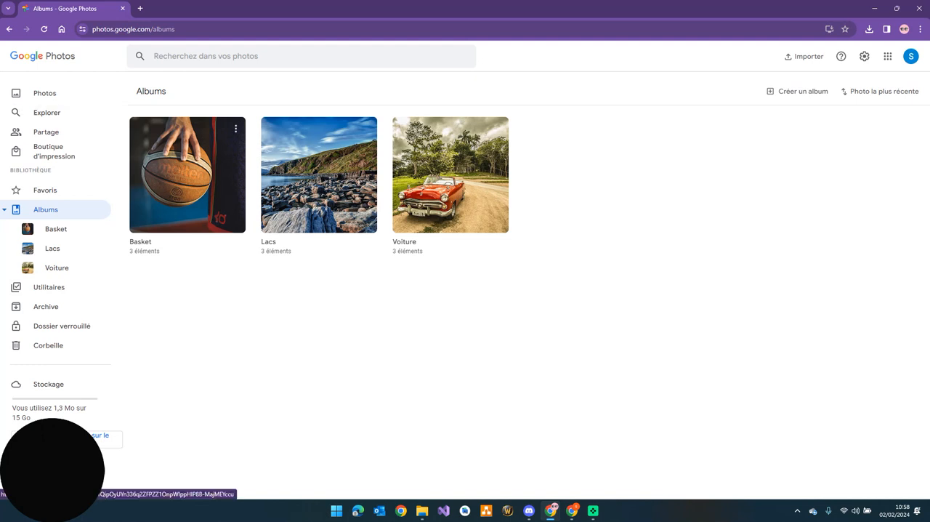
{"action": "left_click", "coordinate": [187, 174]}
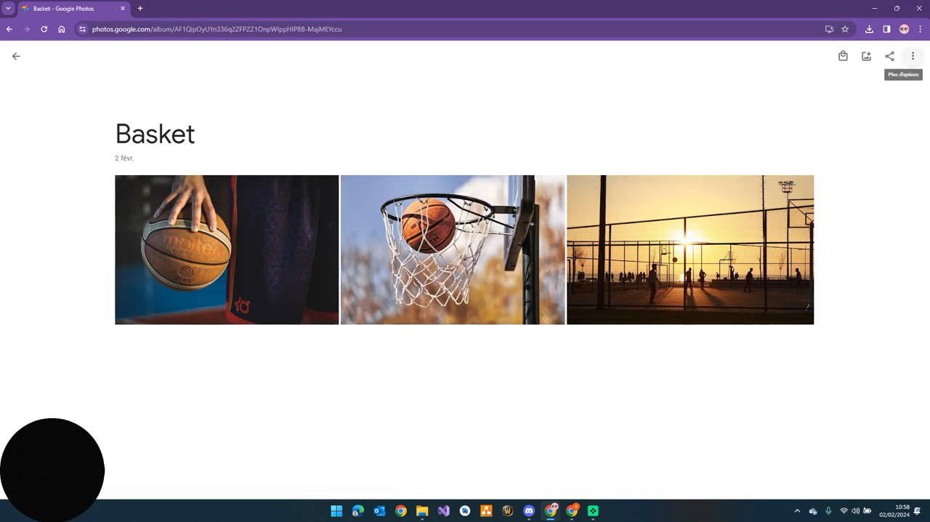
{"action": "left_click", "coordinate": [913, 56]}
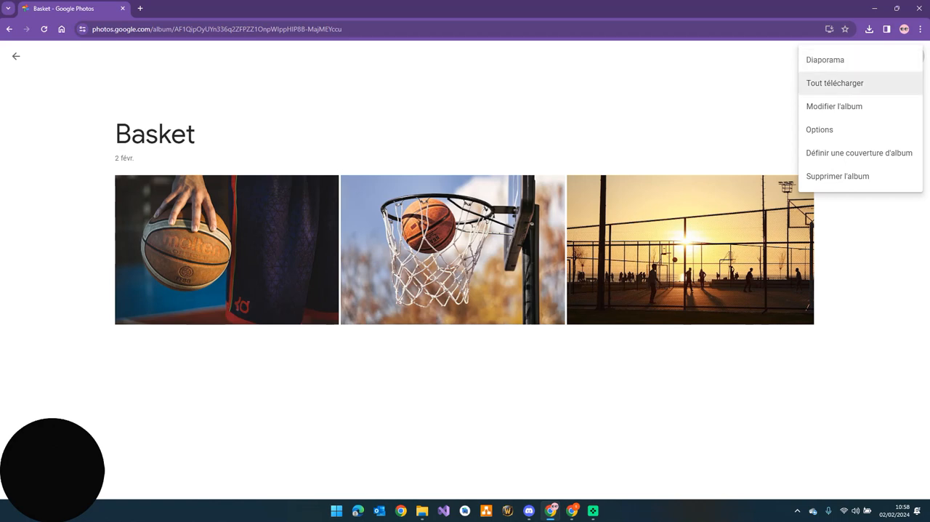
{"action": "left_click", "coordinate": [838, 176]}
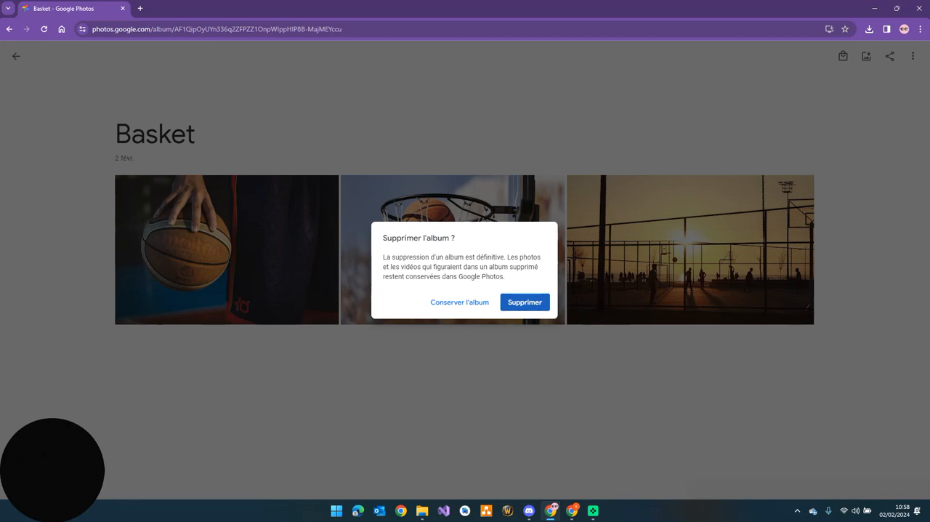
{"action": "left_click", "coordinate": [460, 303]}
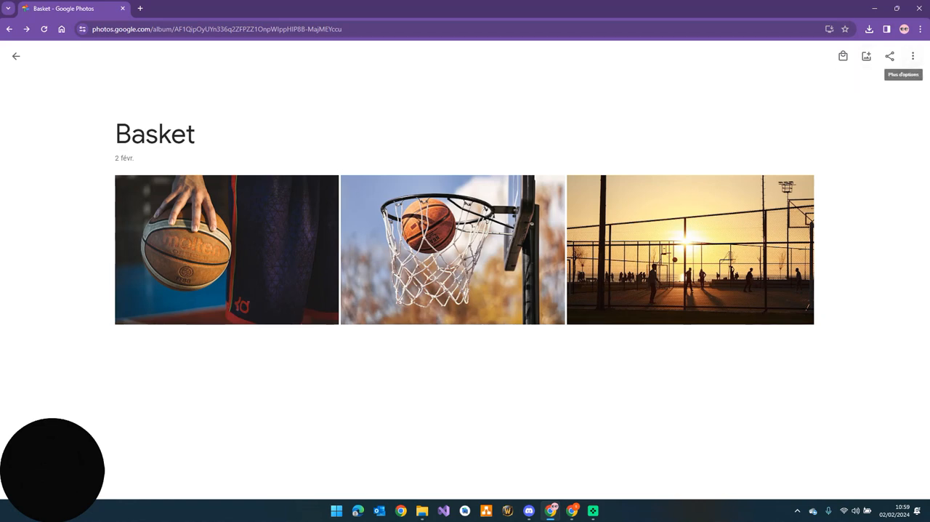
{"action": "left_click", "coordinate": [16, 56]}
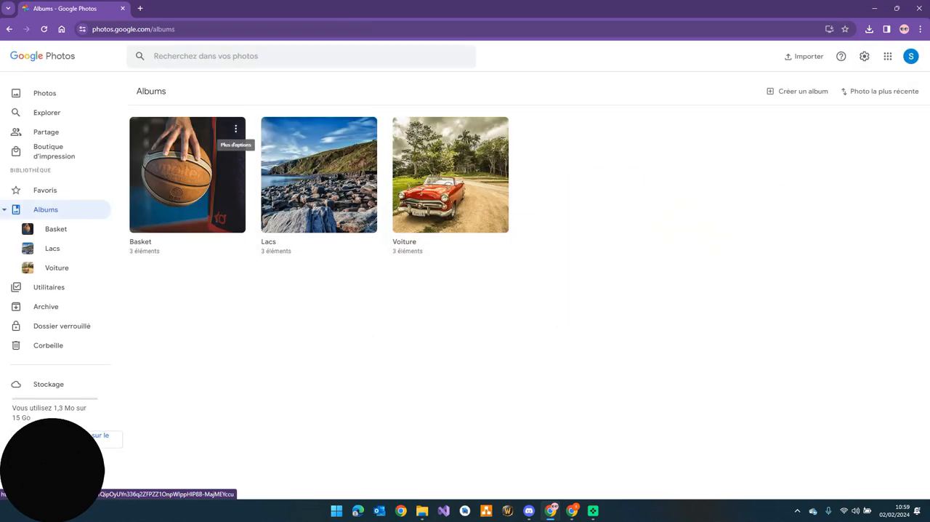
{"action": "left_click", "coordinate": [236, 127]}
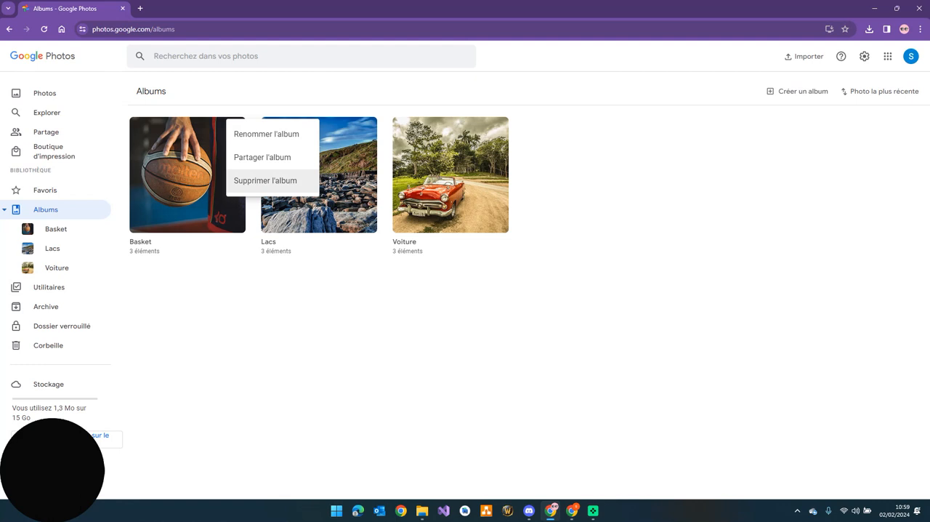
{"action": "left_click", "coordinate": [266, 180]}
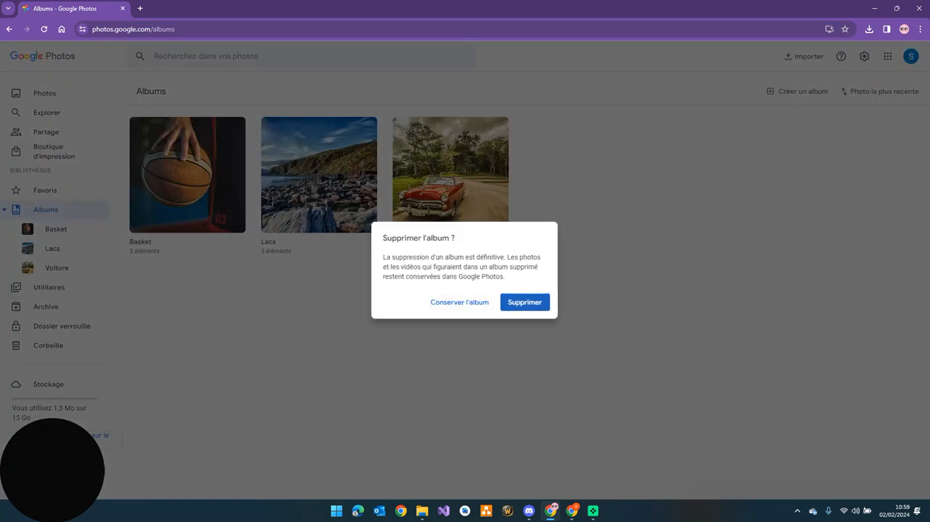
{"action": "left_click", "coordinate": [460, 302]}
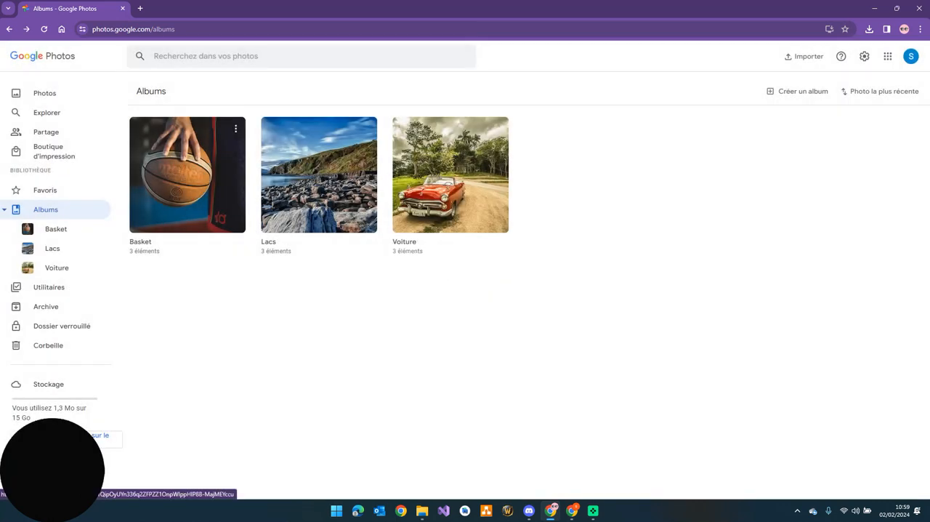
{"action": "left_click", "coordinate": [198, 184]}
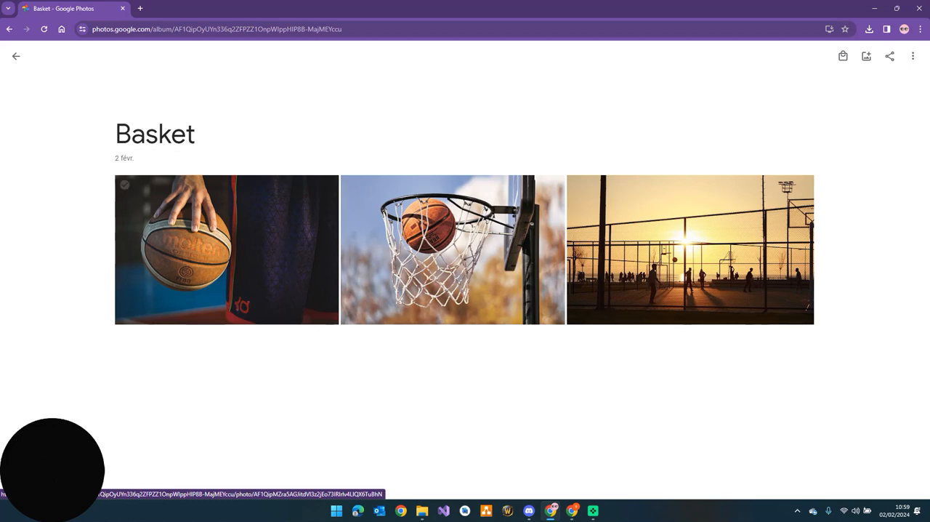
{"action": "left_click", "coordinate": [124, 185]}
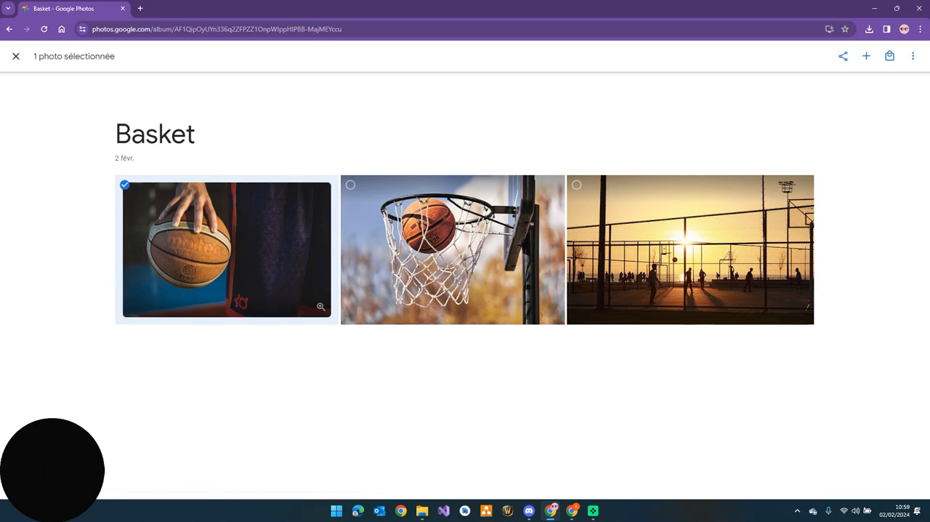
{"action": "left_click", "coordinate": [809, 304], "text": "shift"}
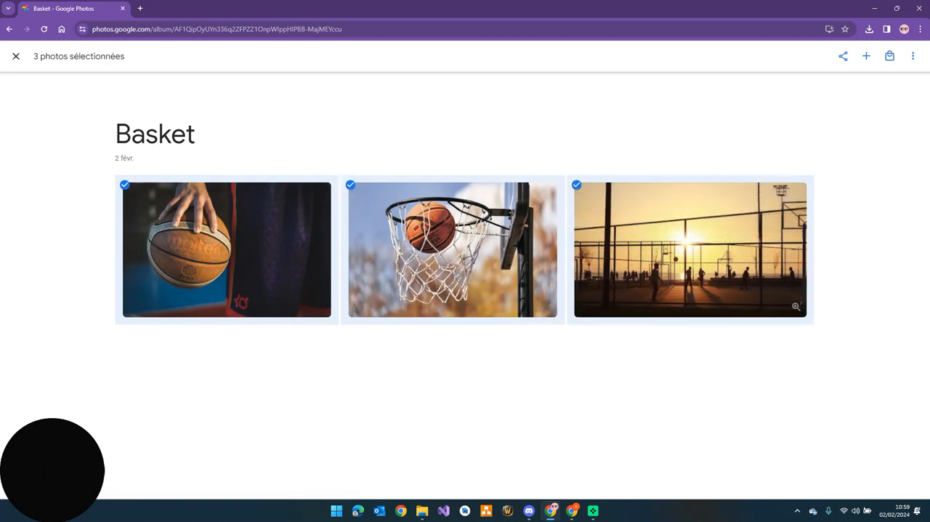
{"action": "right_click", "coordinate": [666, 202]}
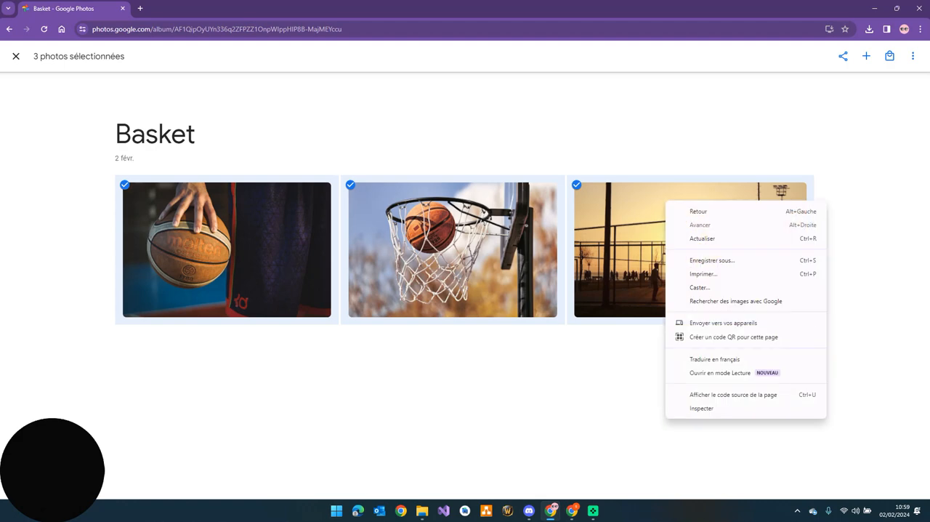
{"action": "left_click", "coordinate": [913, 56]}
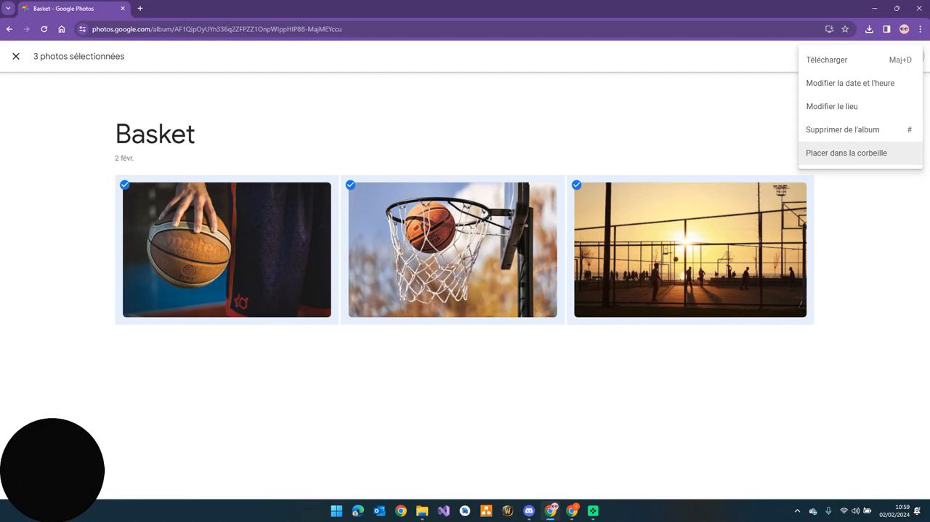
{"action": "key", "text": "Escape"}
{"action": "key", "text": "Escape"}
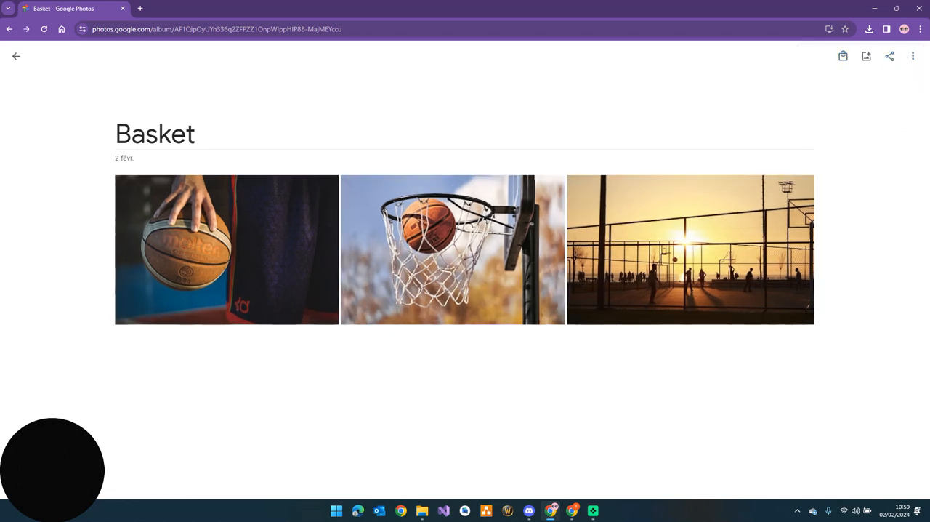
{"action": "left_click", "coordinate": [913, 56]}
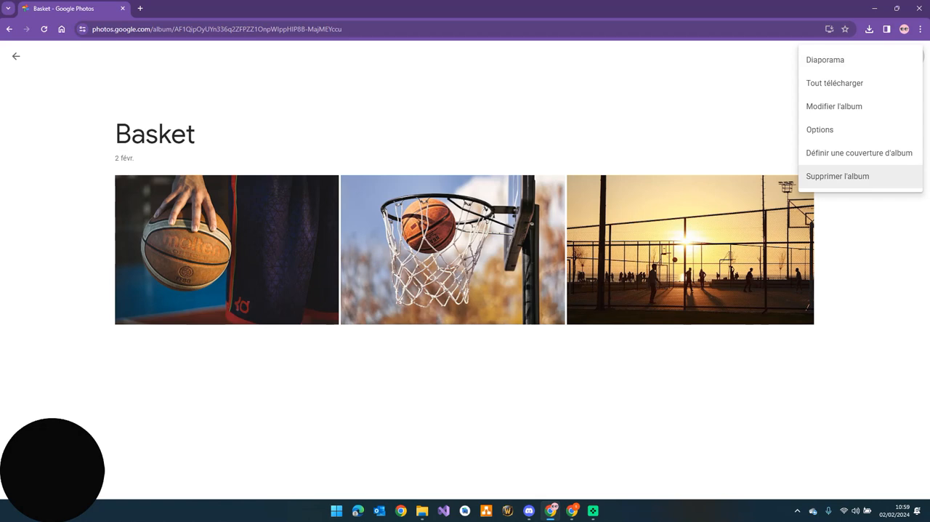
Move all three photos of the Basket album to the trash and delete the emptied album
{"action": "left_click", "coordinate": [125, 185]}
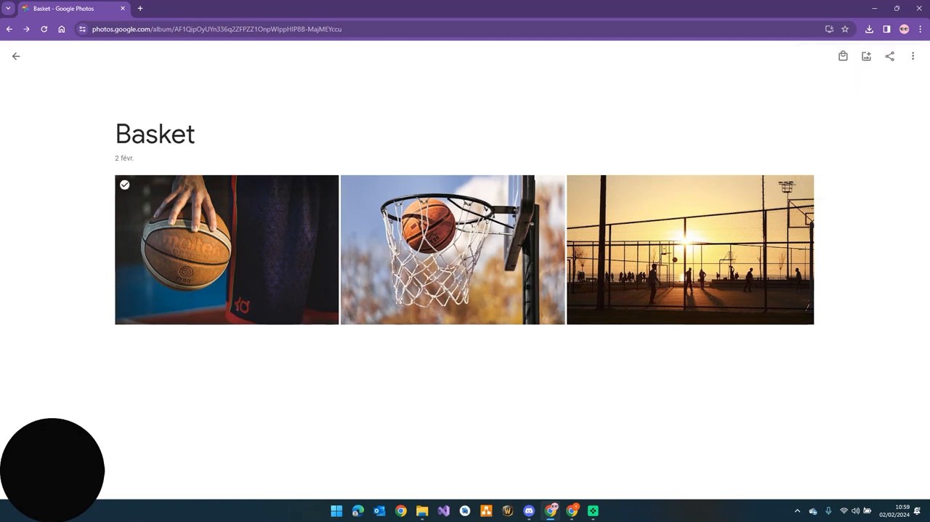
{"action": "left_click", "coordinate": [577, 185], "text": "shift"}
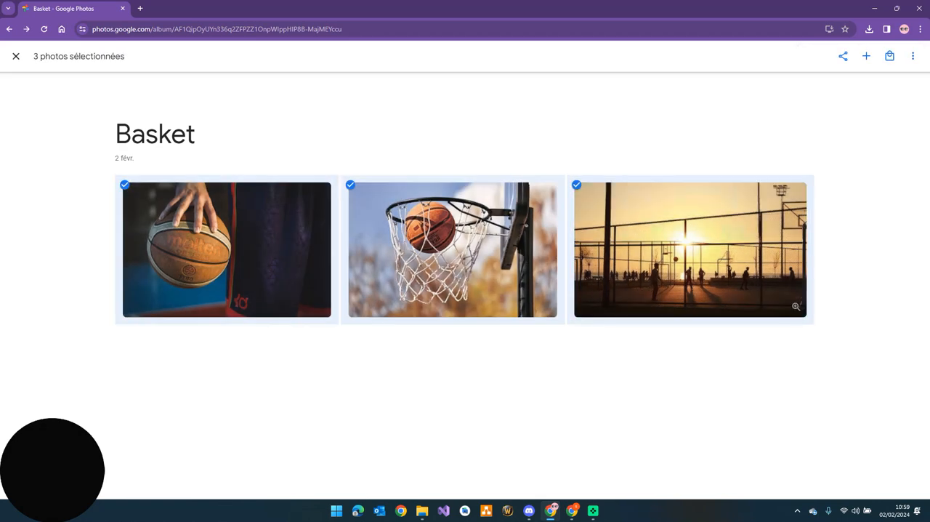
{"action": "left_click", "coordinate": [913, 56]}
{"action": "left_click", "coordinate": [846, 153]}
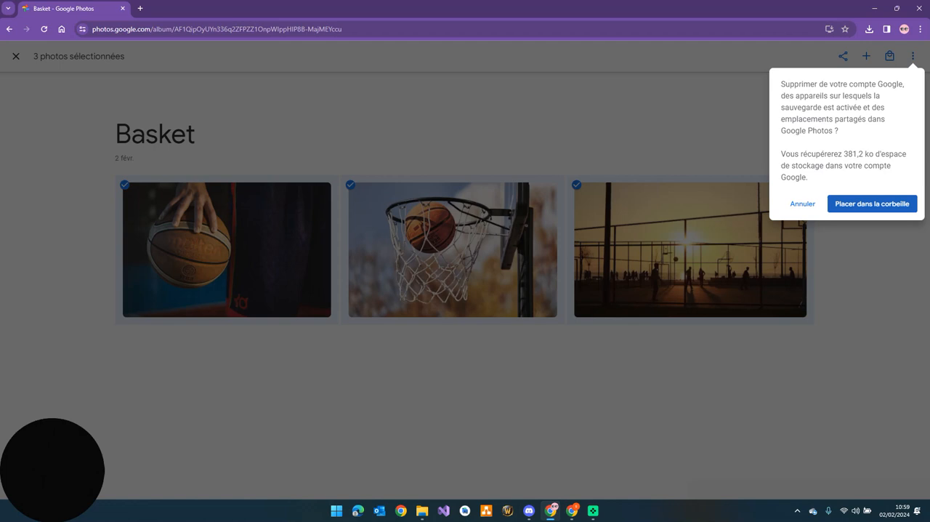
{"action": "left_click", "coordinate": [872, 203]}
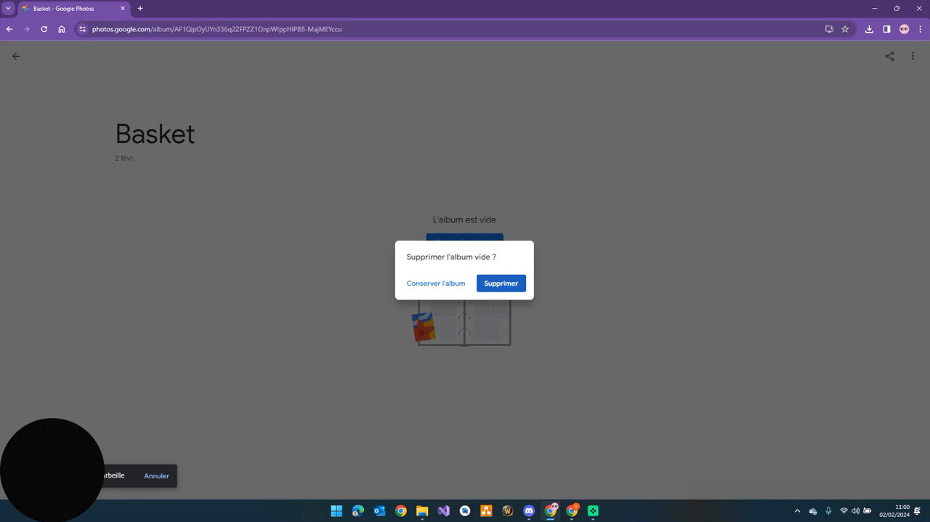
{"action": "left_click", "coordinate": [501, 284]}
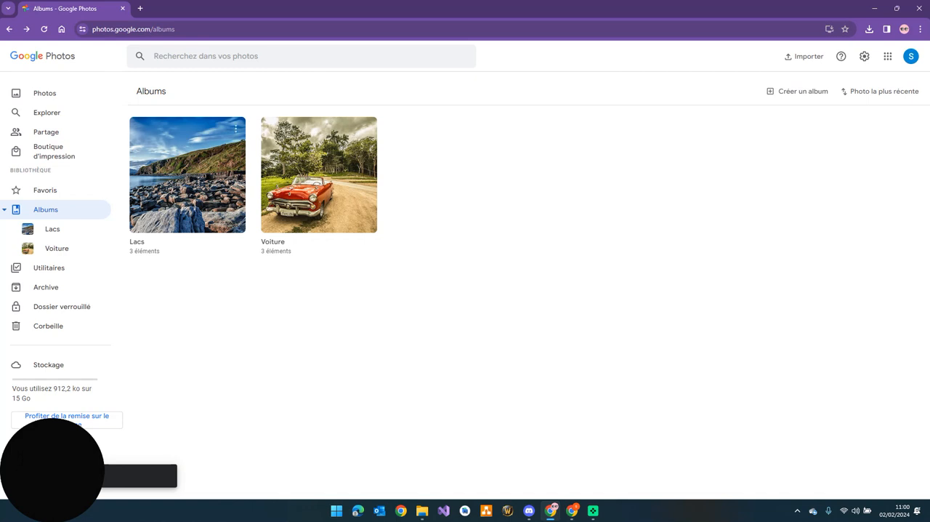
Check the source account's photo library and permanently empty its trash
{"action": "left_click", "coordinate": [44, 93]}
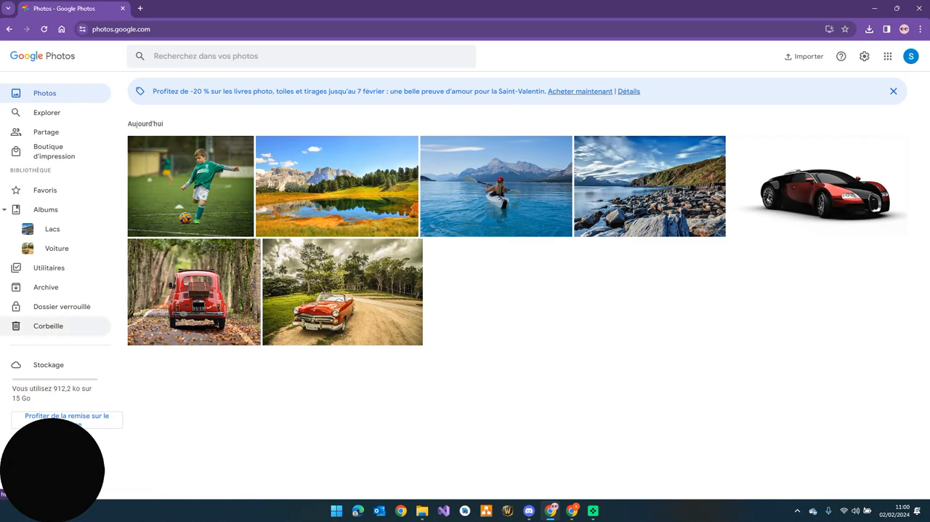
{"action": "left_click", "coordinate": [48, 326]}
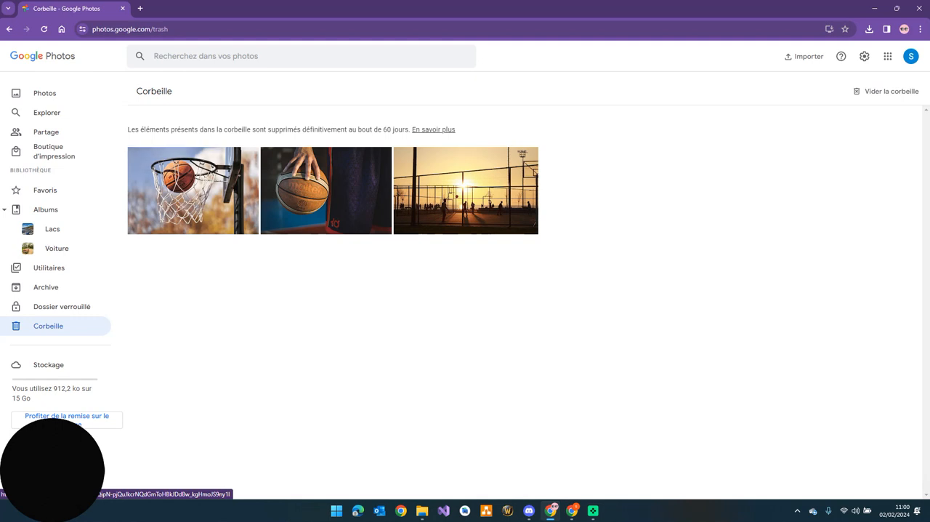
{"action": "left_click", "coordinate": [887, 91]}
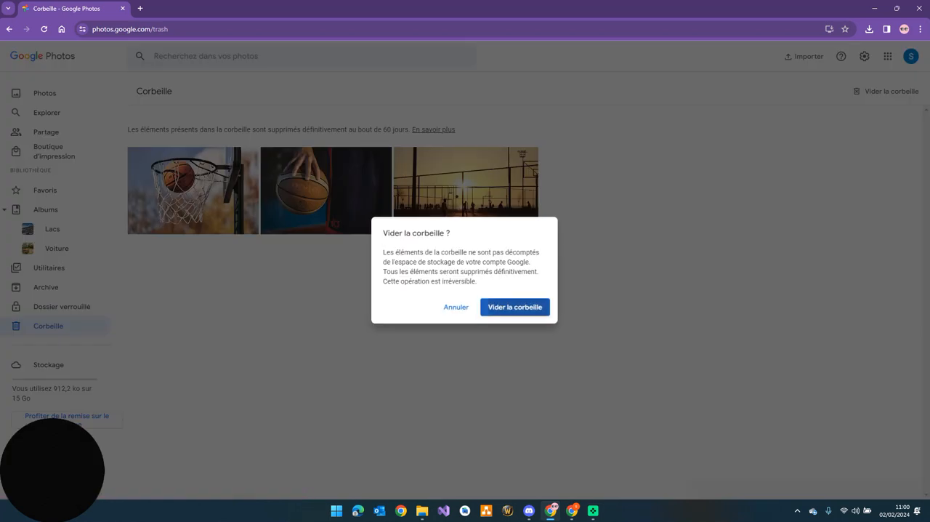
{"action": "left_click", "coordinate": [514, 306]}
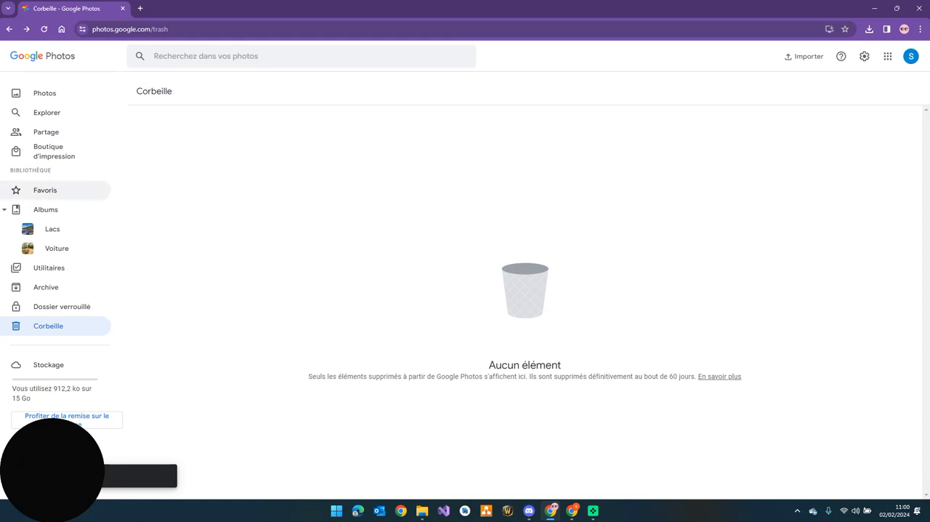
Review the source account's remaining albums and photos, and compare them with the destination account's library
{"action": "left_click", "coordinate": [45, 210]}
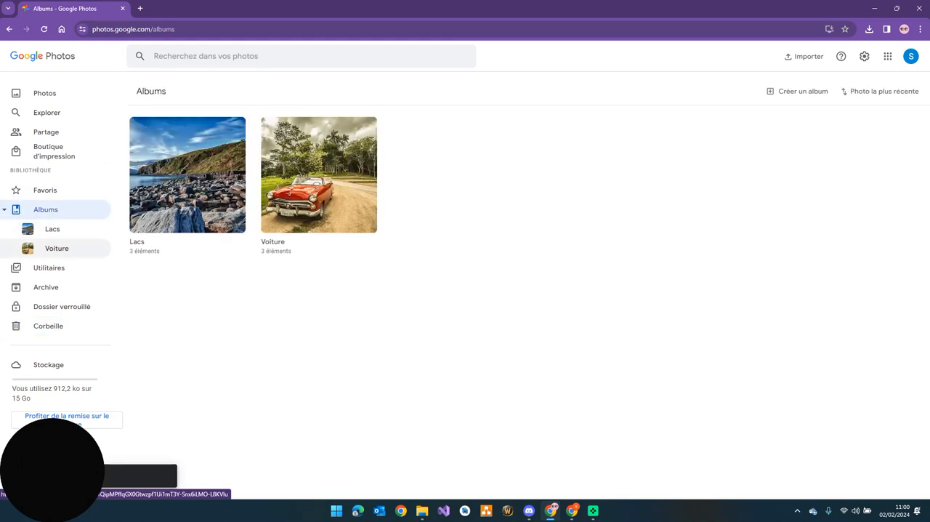
{"action": "left_click", "coordinate": [45, 93]}
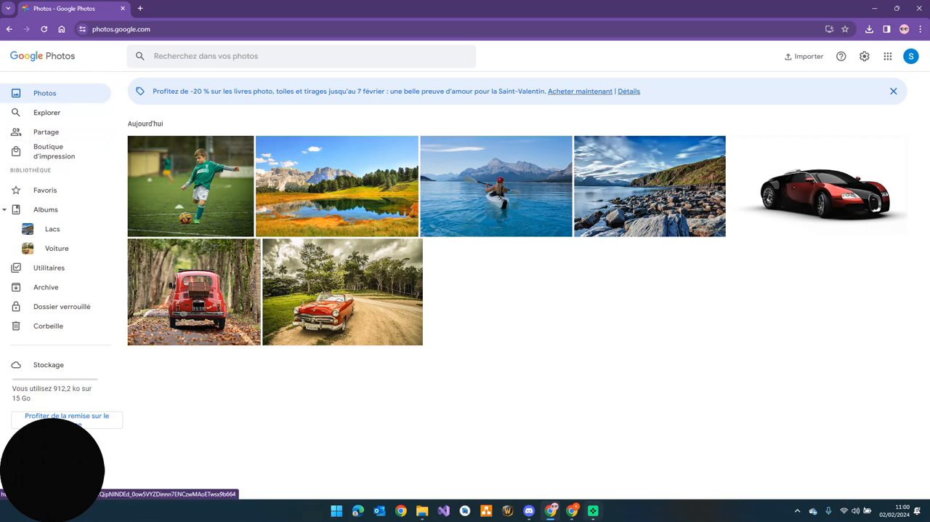
{"action": "left_click", "coordinate": [572, 510]}
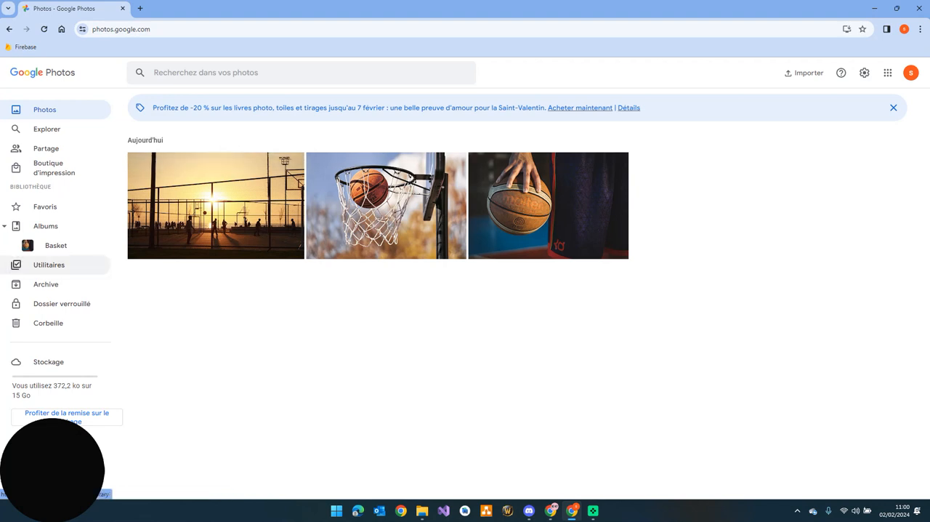
Switch to the source Google Photos account and download the entire Lacs album
{"action": "left_click", "coordinate": [551, 511]}
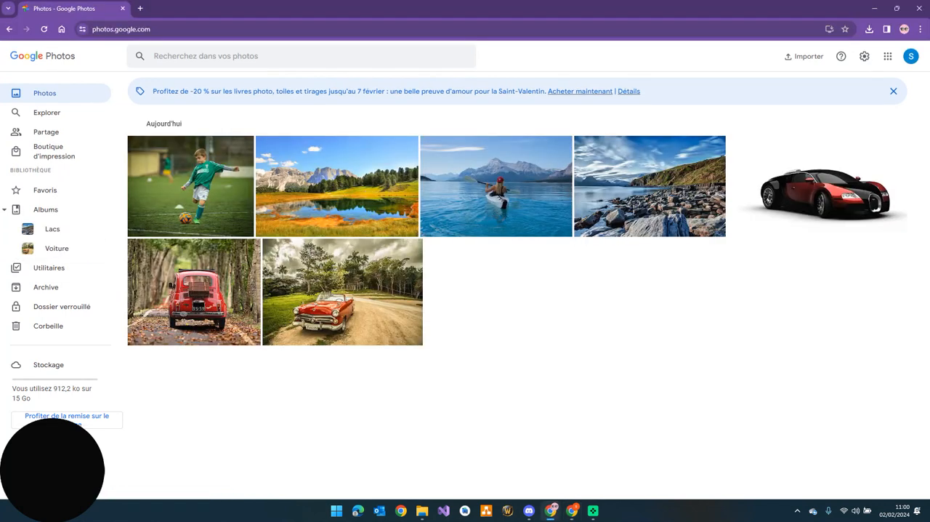
{"action": "left_click", "coordinate": [53, 229]}
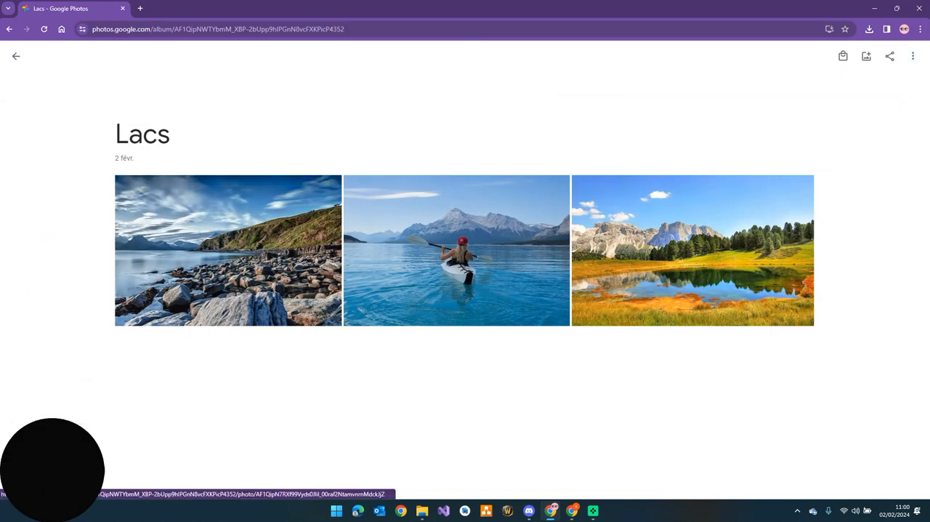
{"action": "left_click", "coordinate": [16, 56]}
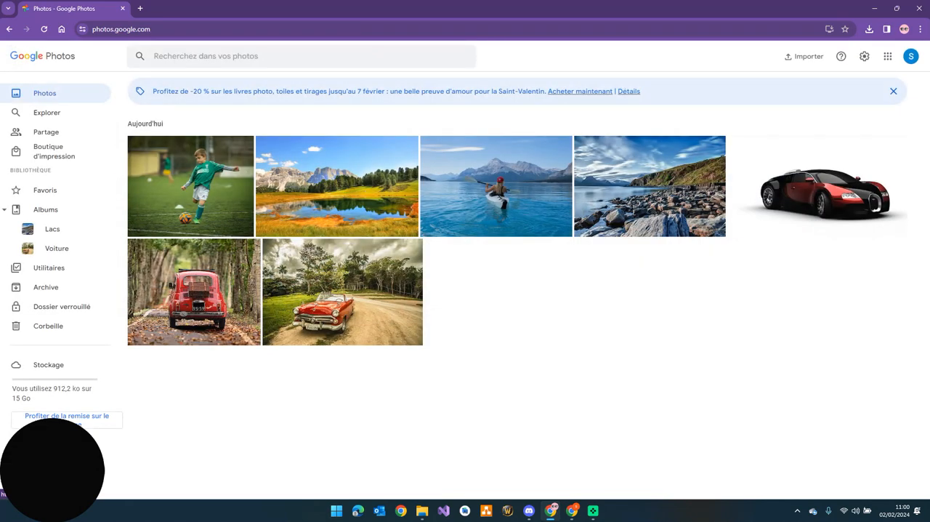
{"action": "left_click", "coordinate": [52, 228]}
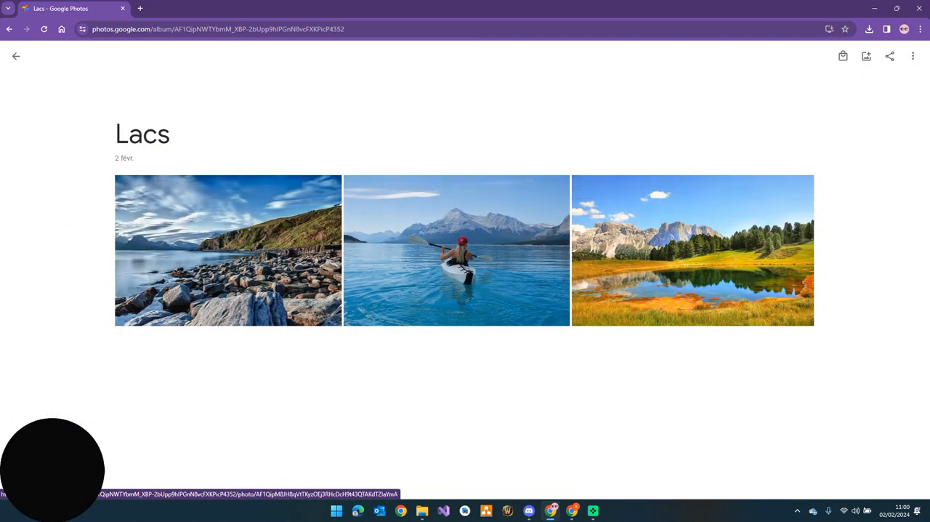
{"action": "left_click", "coordinate": [913, 56]}
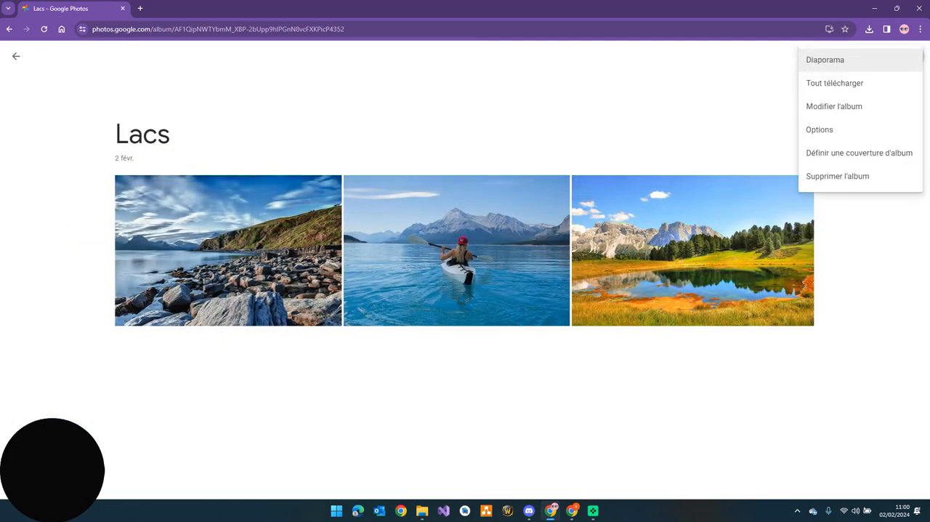
{"action": "key", "text": "Return"}
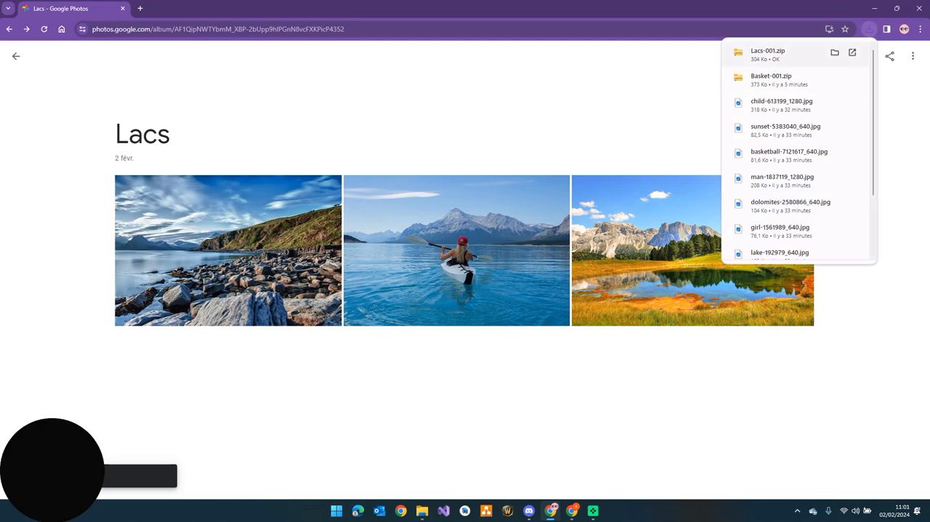
Switch to File Explorer and delete the Basket-001 and Photos-001 folders and their zip archives from the Téléchargements folder
{"action": "left_click", "coordinate": [422, 510]}
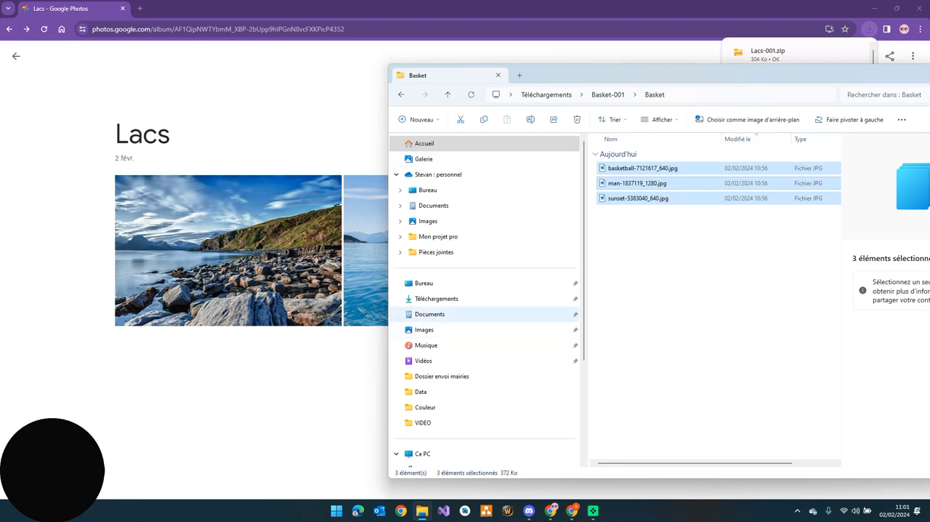
{"action": "left_click", "coordinate": [436, 298]}
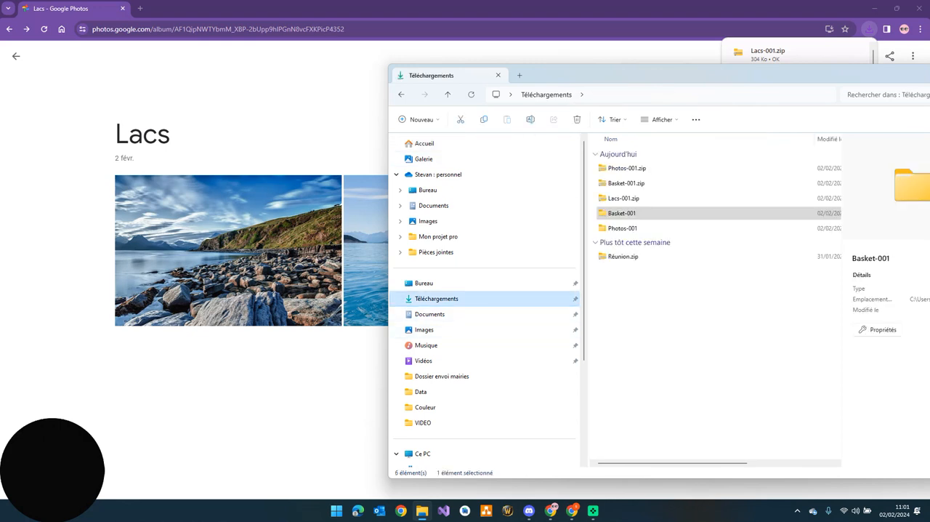
{"action": "left_click", "coordinate": [624, 198]}
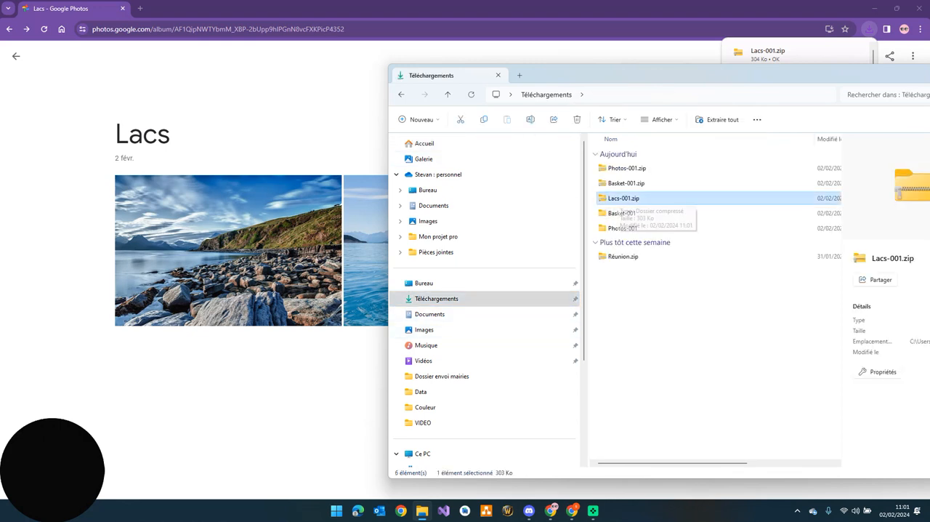
{"action": "left_click", "coordinate": [622, 213]}
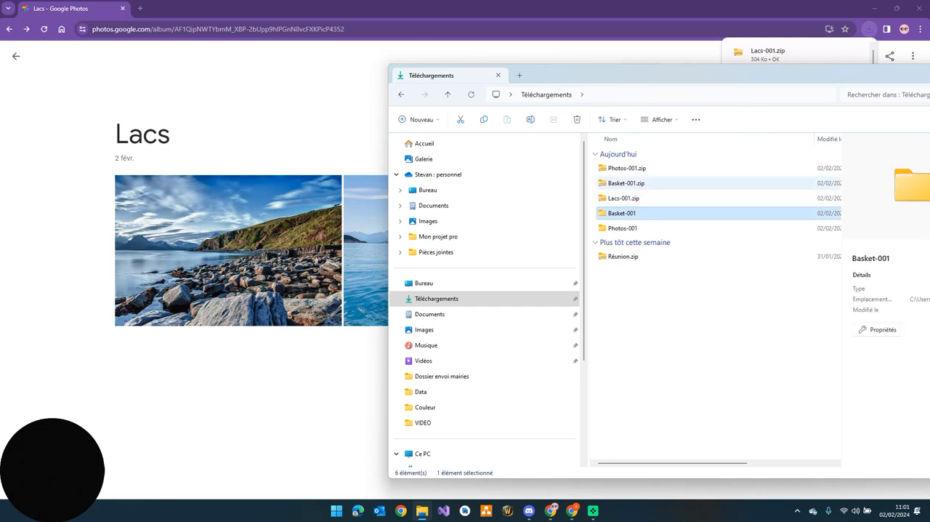
{"action": "left_click_drag", "start_coordinate": [668, 233], "coordinate": [609, 212]}
{"action": "key", "text": "Delete"}
{"action": "left_click_drag", "start_coordinate": [665, 184], "coordinate": [599, 161]}
{"action": "key", "text": "Delete"}
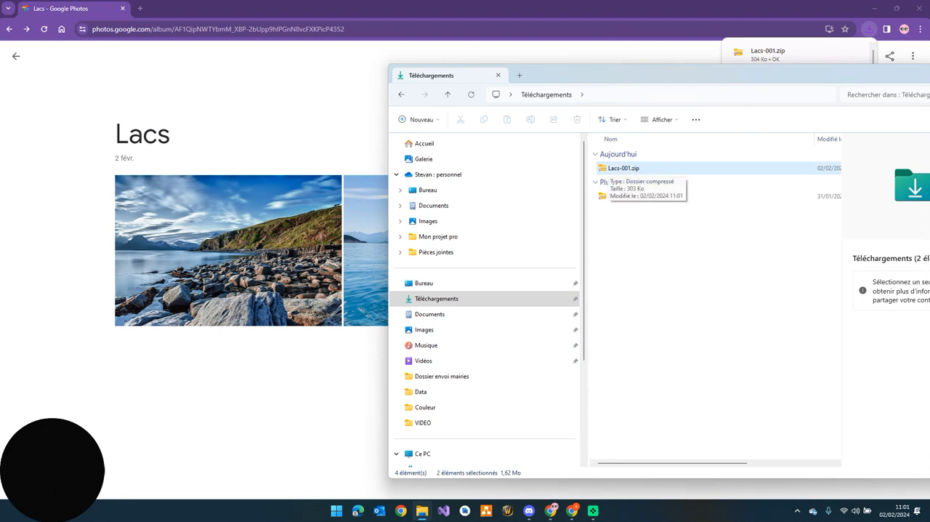
Extract Lacs-001.zip into a Lacs-001 folder within the Téléchargements folder
{"action": "left_click", "coordinate": [612, 169]}
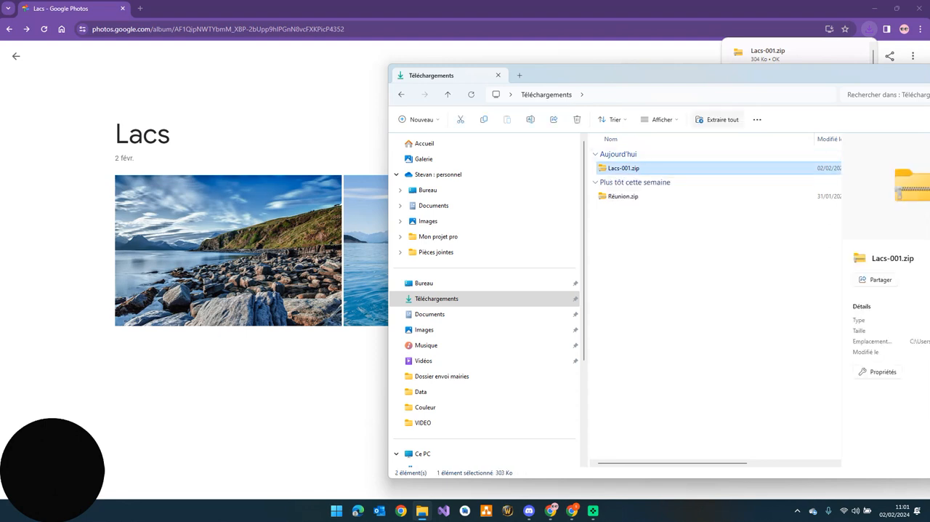
{"action": "left_click", "coordinate": [718, 119]}
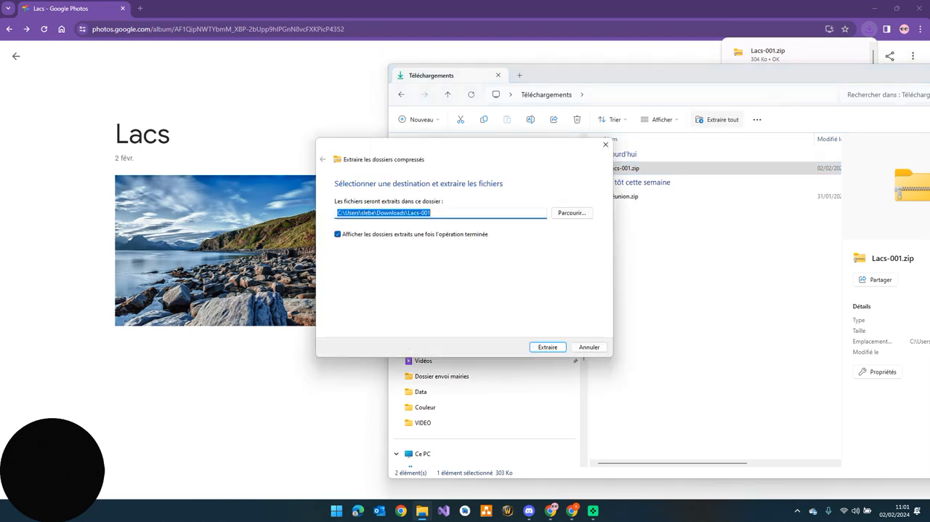
{"action": "key", "text": "Return"}
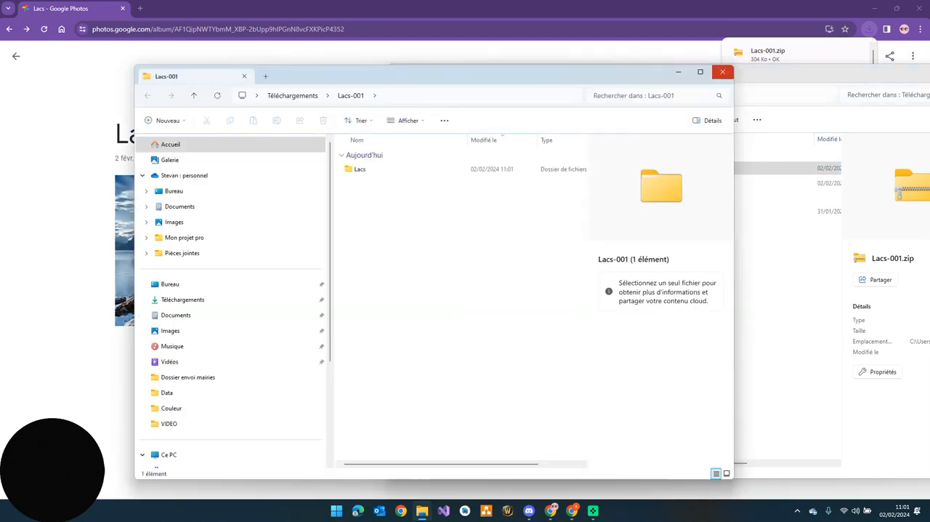
{"action": "left_click", "coordinate": [722, 72]}
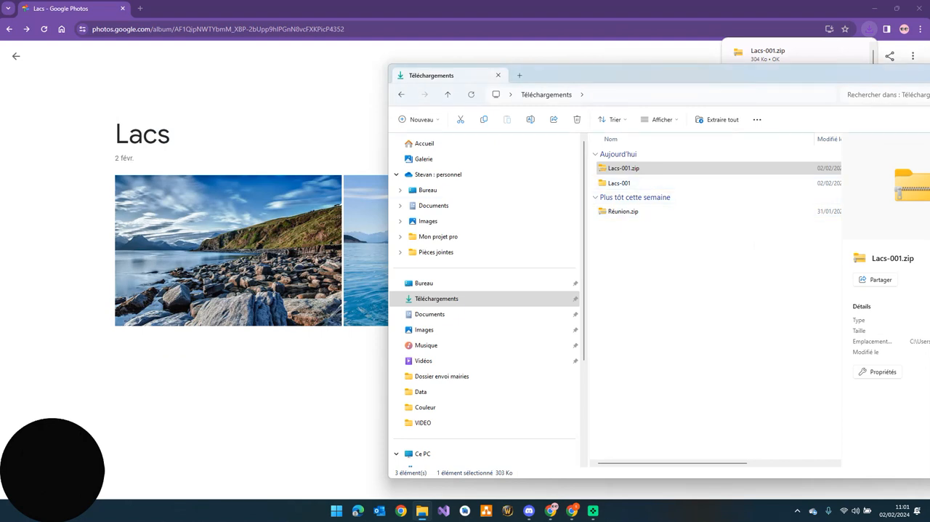
{"action": "left_click", "coordinate": [342, 94]}
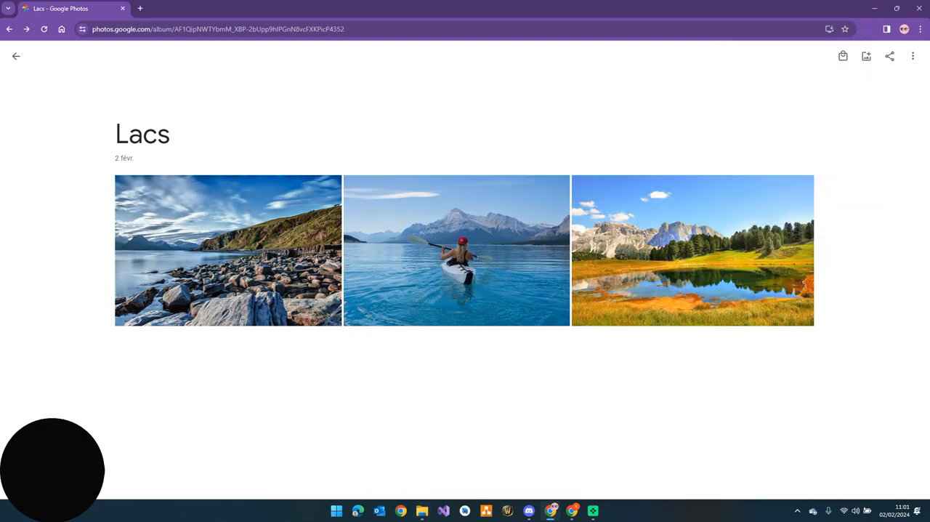
Switch to the destination Google Photos account and create a new album titled Lacs
{"action": "mouse_move", "coordinate": [572, 510]}
{"action": "left_click", "coordinate": [571, 457]}
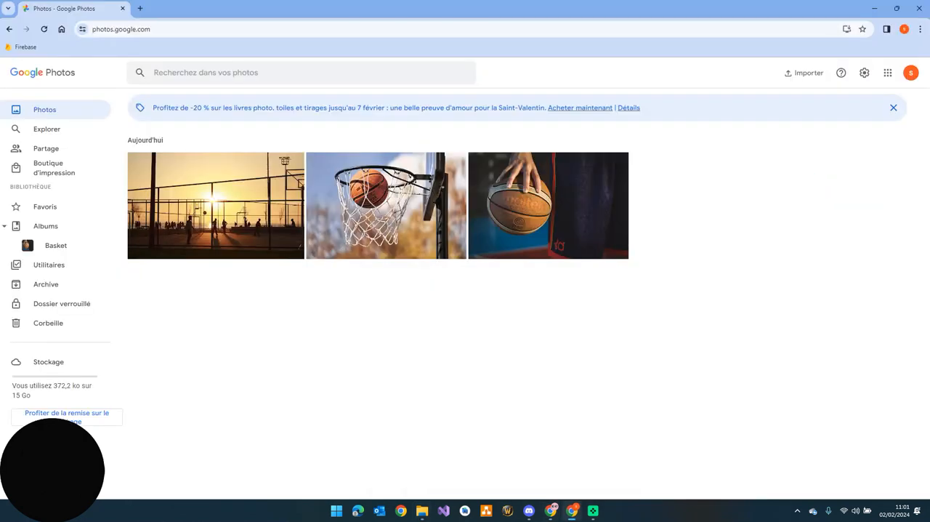
{"action": "left_click", "coordinate": [45, 226]}
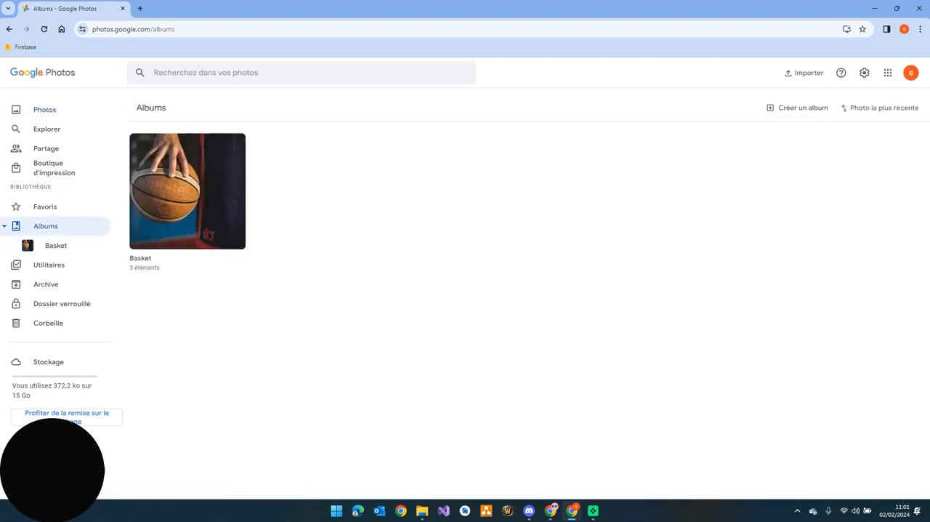
{"action": "left_click", "coordinate": [799, 108]}
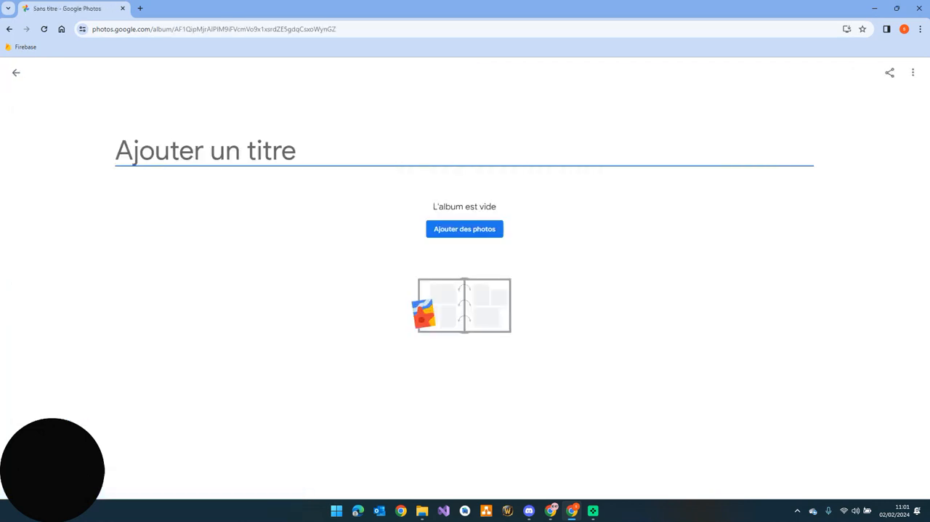
{"action": "type", "text": "Lacs"}
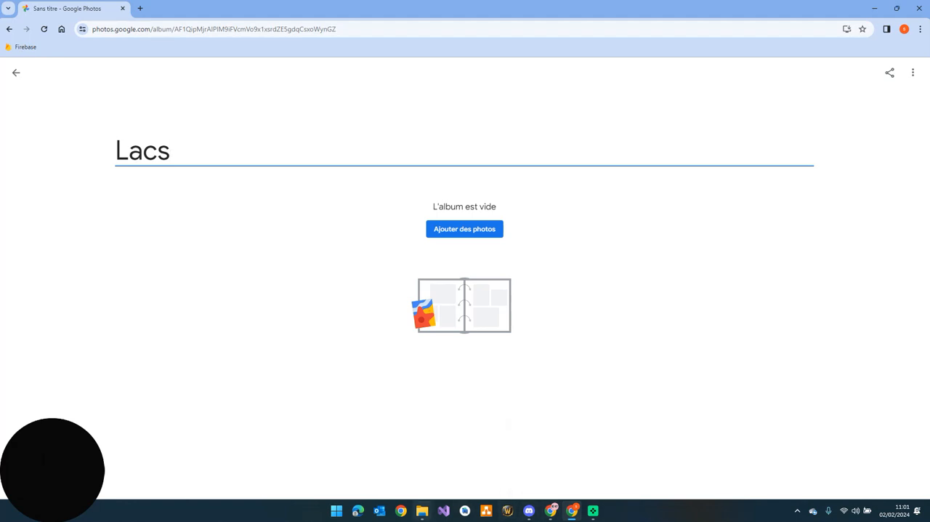
Add the three photos from the extracted Lacs-001\Lacs folder to the new Lacs album
{"action": "left_click", "coordinate": [422, 511]}
{"action": "left_click_drag", "start_coordinate": [607, 74], "coordinate": [764, 54]}
{"action": "double_click", "coordinate": [776, 164]}
{"action": "double_click", "coordinate": [773, 149]}
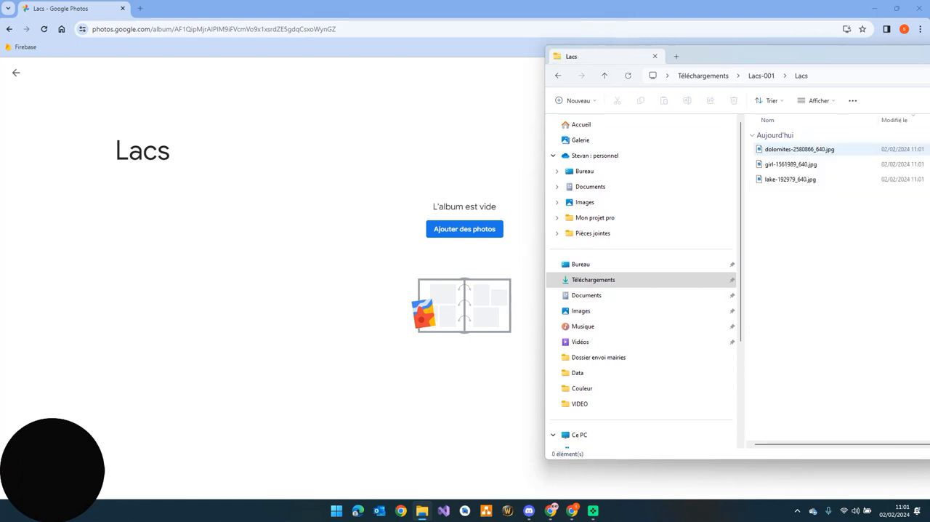
{"action": "left_click_drag", "start_coordinate": [863, 252], "coordinate": [375, 234]}
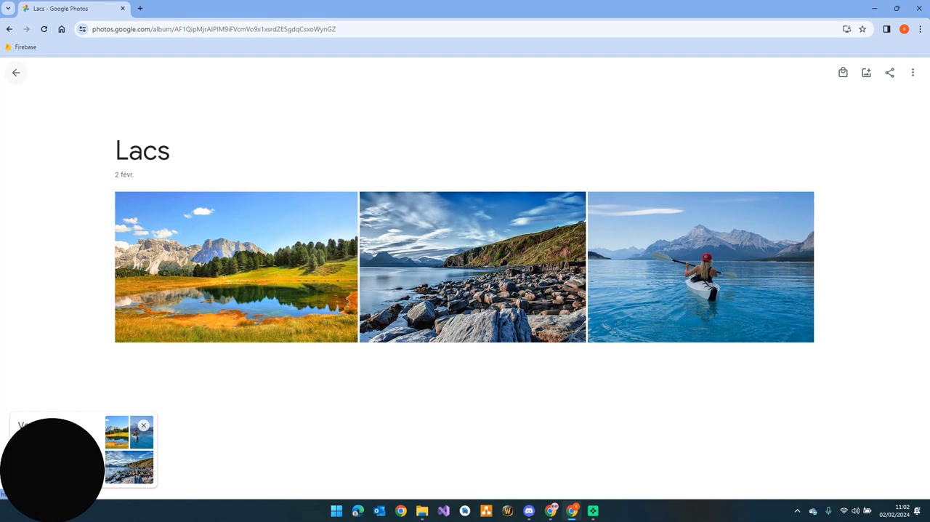
Reload the destination account's photo library to check the imported lake photos
{"action": "left_click", "coordinate": [16, 73]}
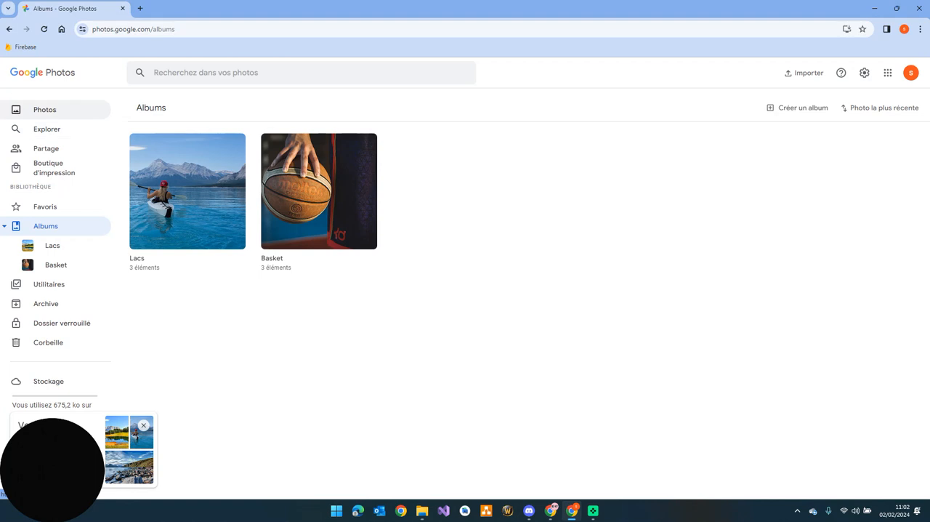
{"action": "left_click", "coordinate": [44, 109]}
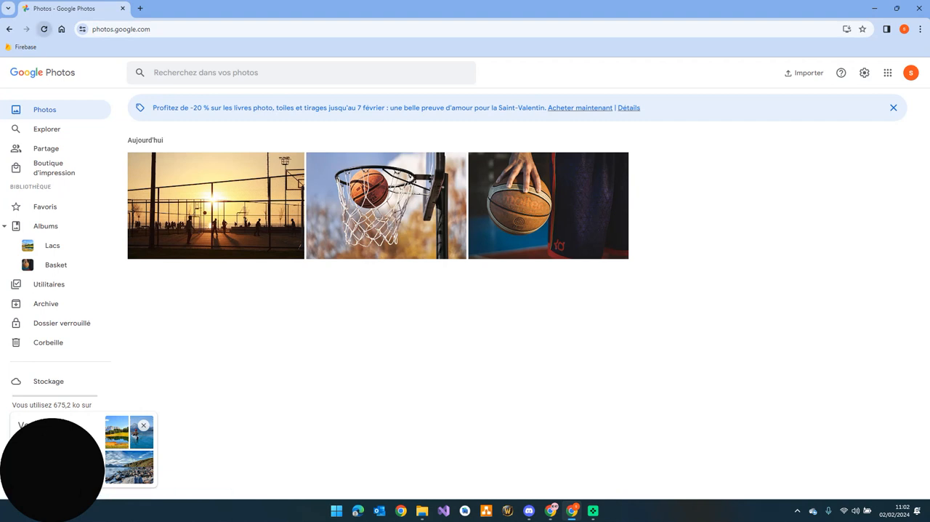
{"action": "left_click", "coordinate": [44, 29]}
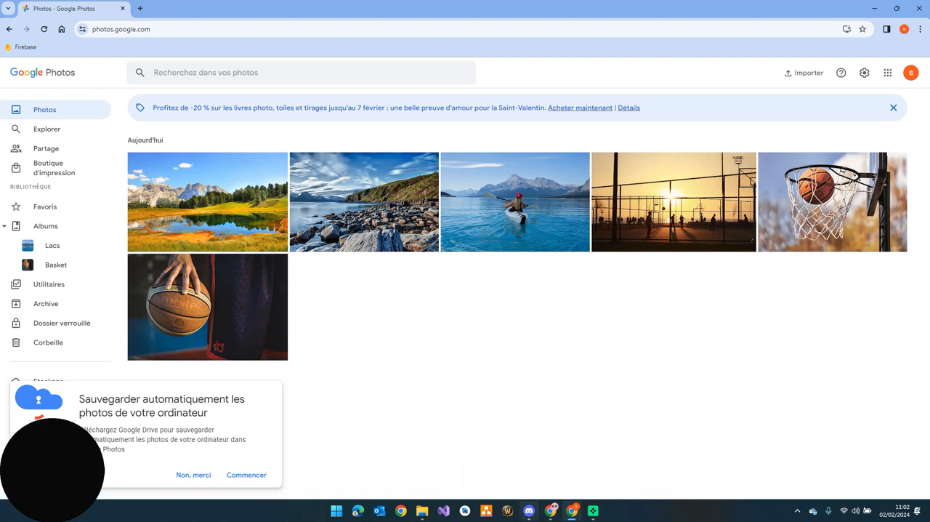
Move all three photos of the source account's Lacs album to the trash and delete the emptied album
{"action": "left_click", "coordinate": [551, 510]}
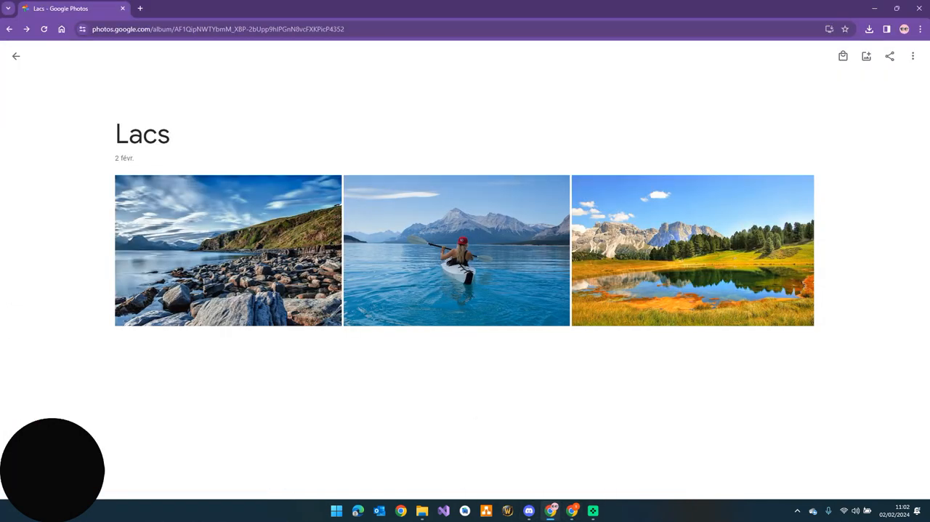
{"action": "left_click", "coordinate": [15, 55]}
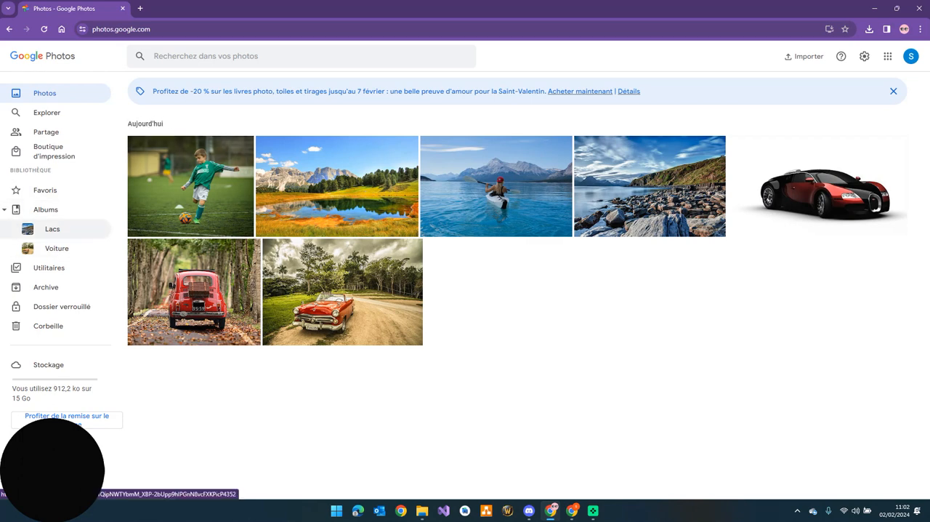
{"action": "left_click", "coordinate": [52, 228]}
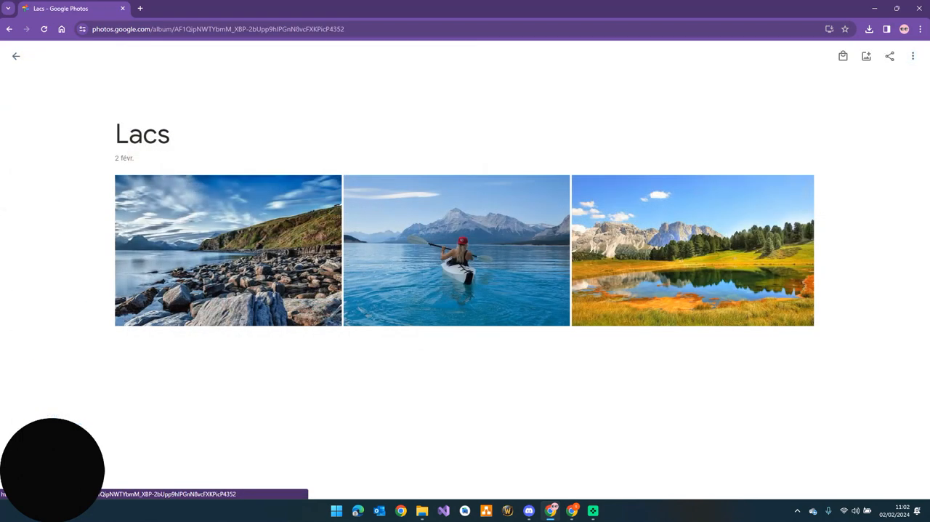
{"action": "left_click", "coordinate": [124, 184]}
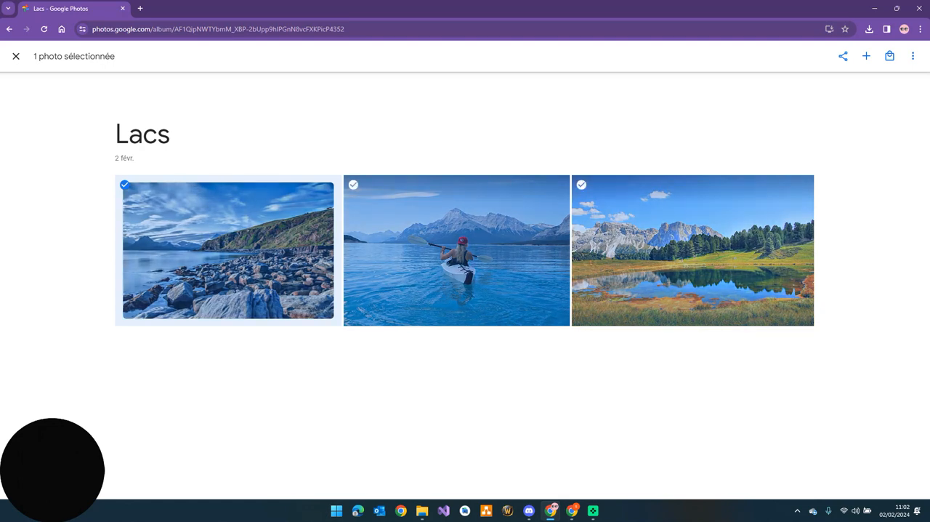
{"action": "left_click", "coordinate": [581, 184], "text": "shift"}
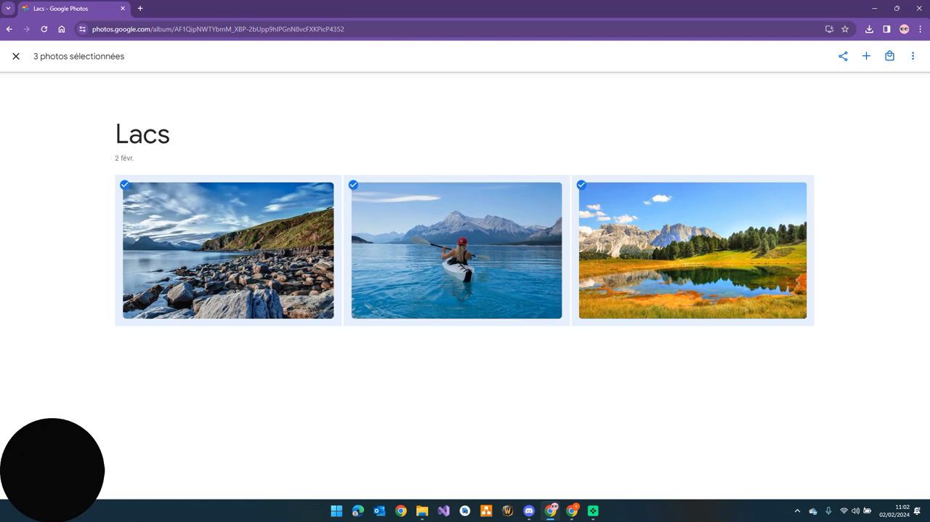
{"action": "left_click", "coordinate": [913, 56]}
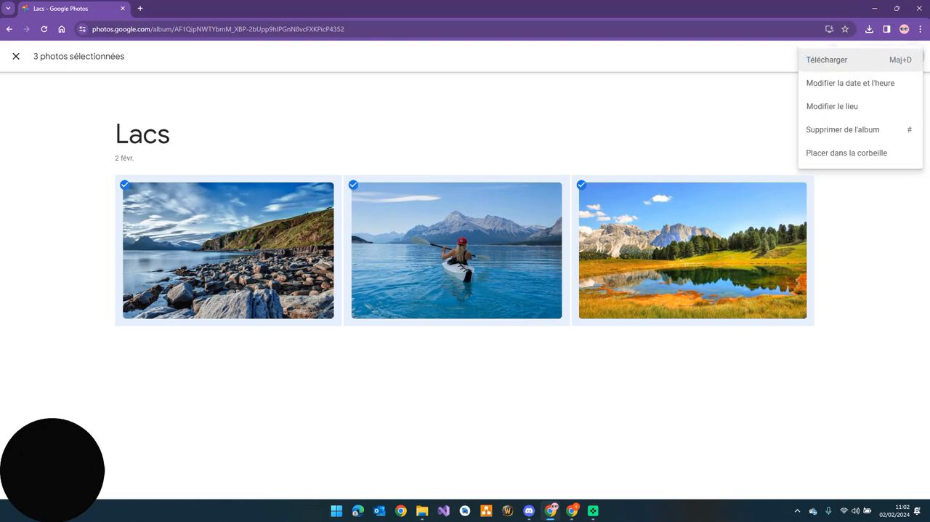
{"action": "left_click", "coordinate": [847, 152]}
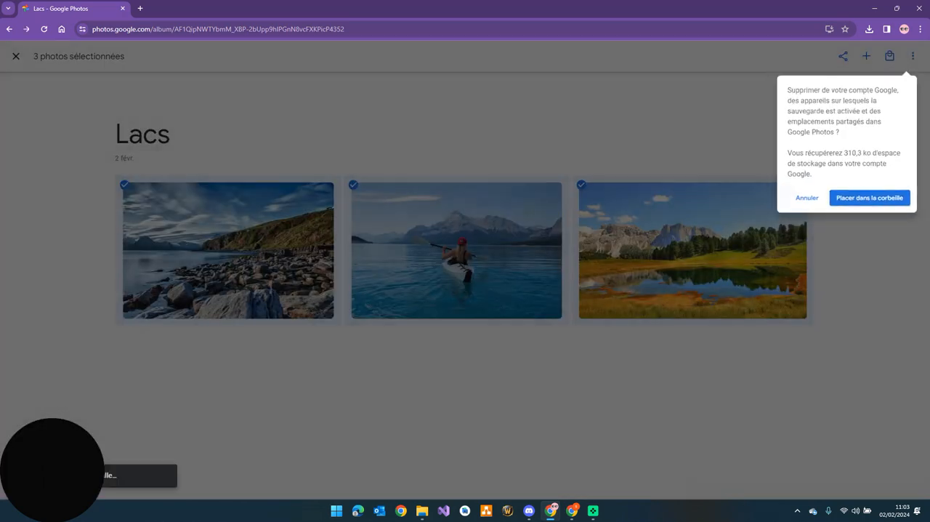
{"action": "left_click", "coordinate": [872, 205]}
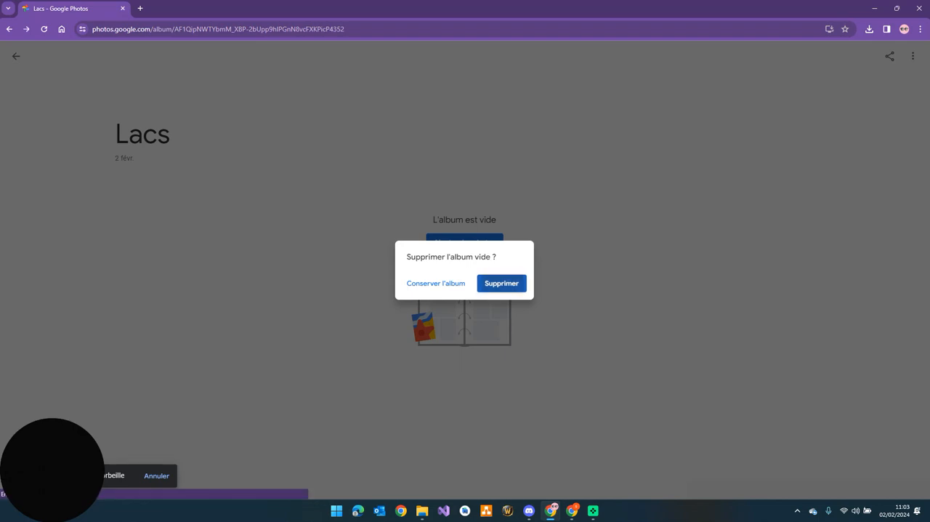
{"action": "left_click", "coordinate": [501, 283]}
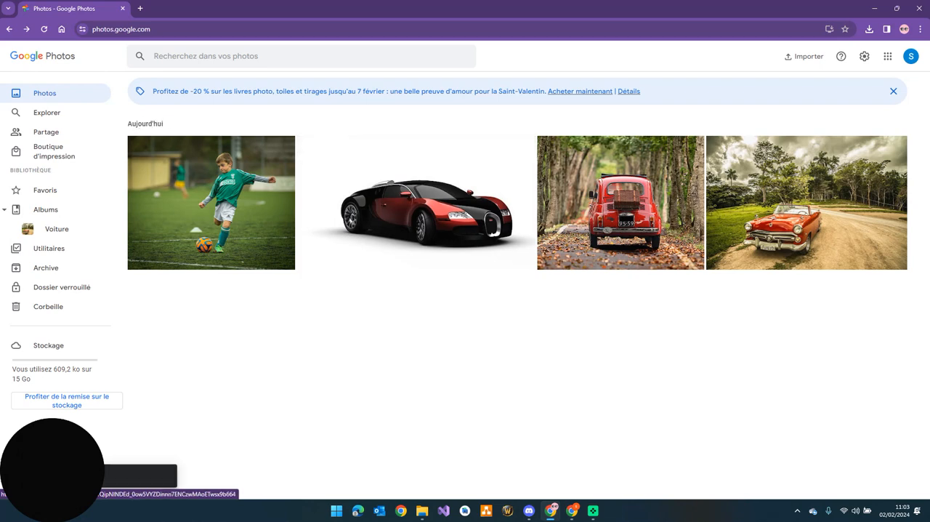
{"action": "left_click", "coordinate": [572, 511]}
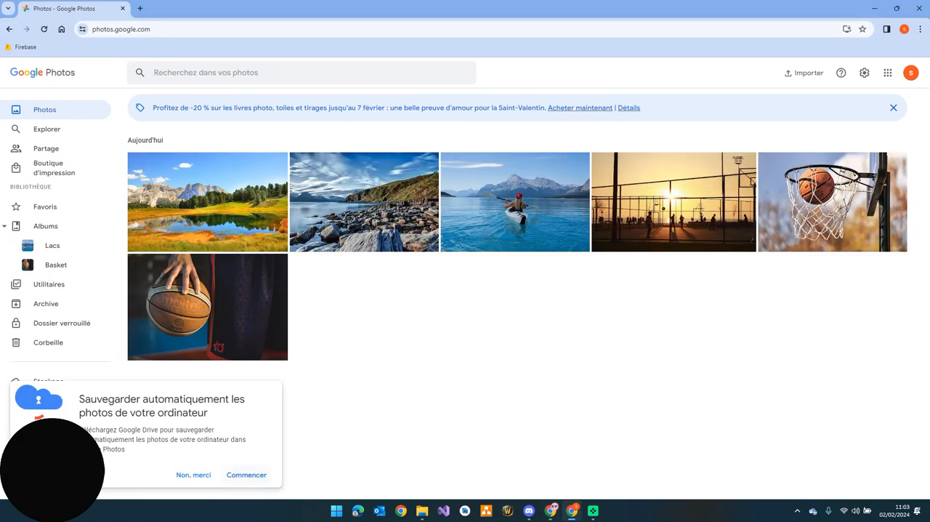
Decline the automatic computer backup offer and open the destination account's Lacs album to check its photos
{"action": "left_click", "coordinate": [193, 474]}
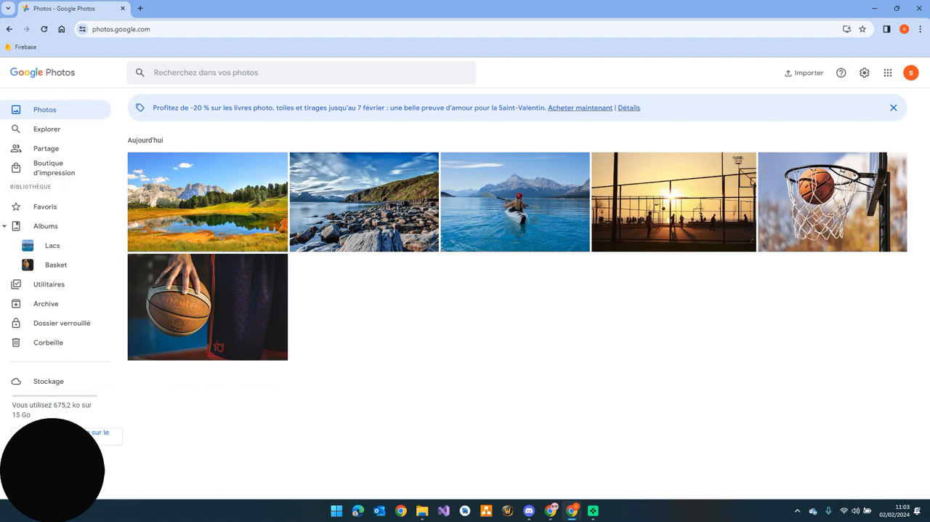
{"action": "left_click", "coordinate": [52, 245]}
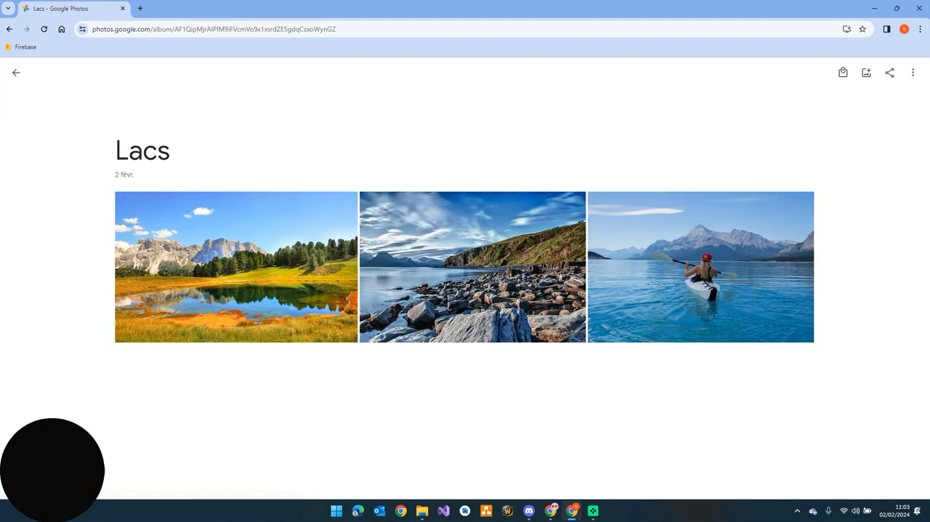
Switch to the source Google Photos account and download all photos of the Voiture album
{"action": "left_click", "coordinate": [551, 510]}
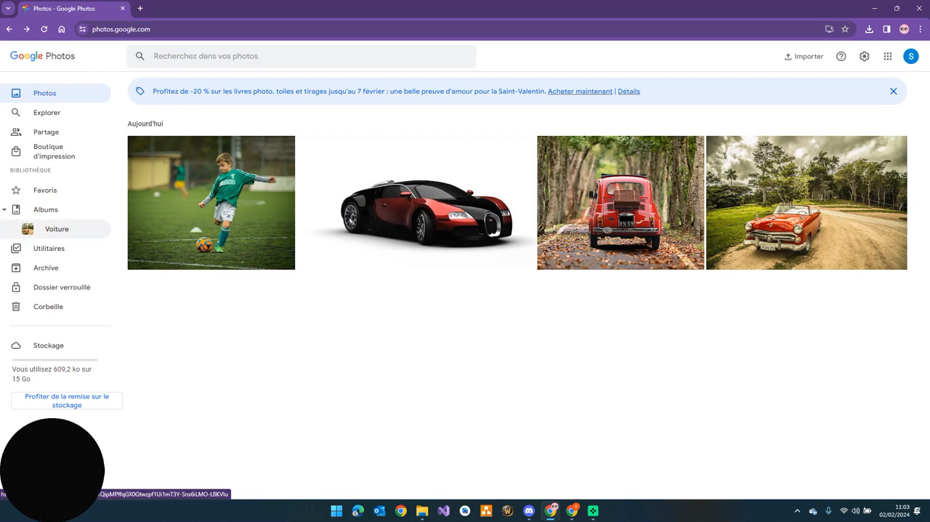
{"action": "left_click", "coordinate": [57, 228]}
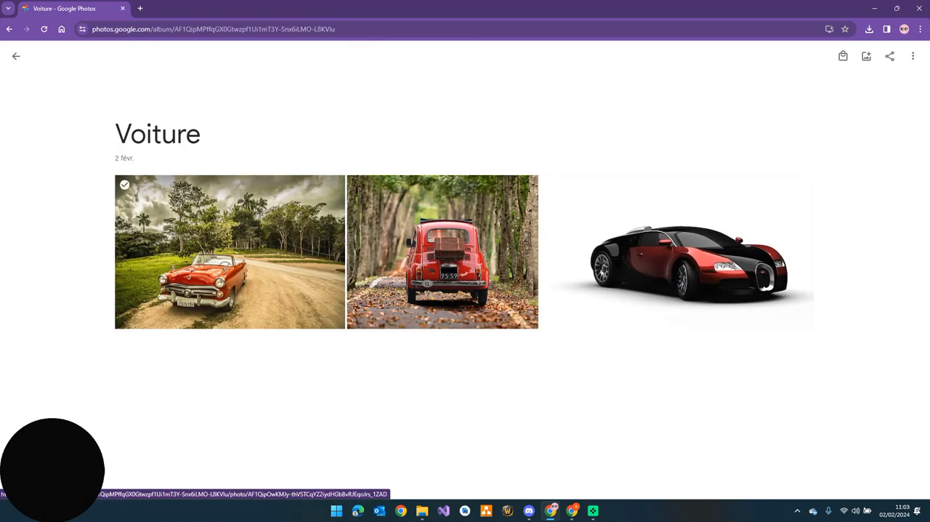
{"action": "left_click", "coordinate": [913, 56]}
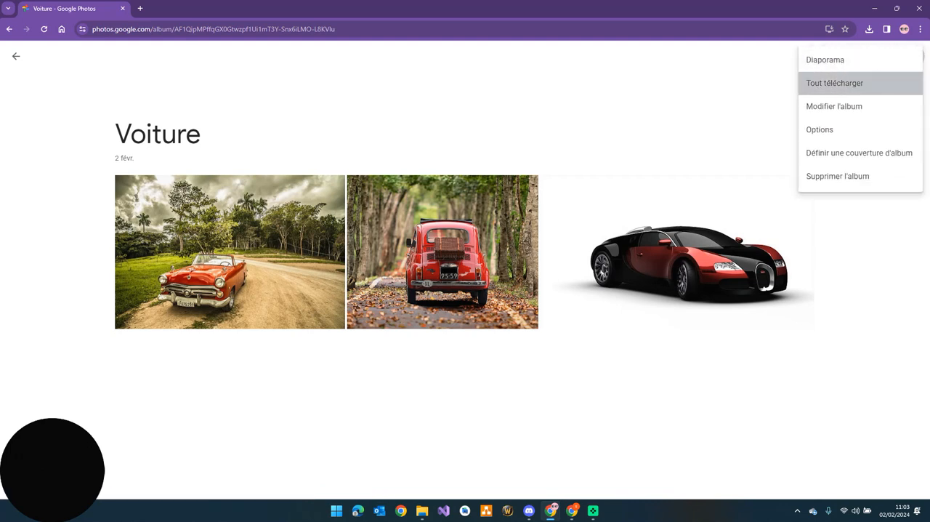
{"action": "left_click", "coordinate": [835, 83]}
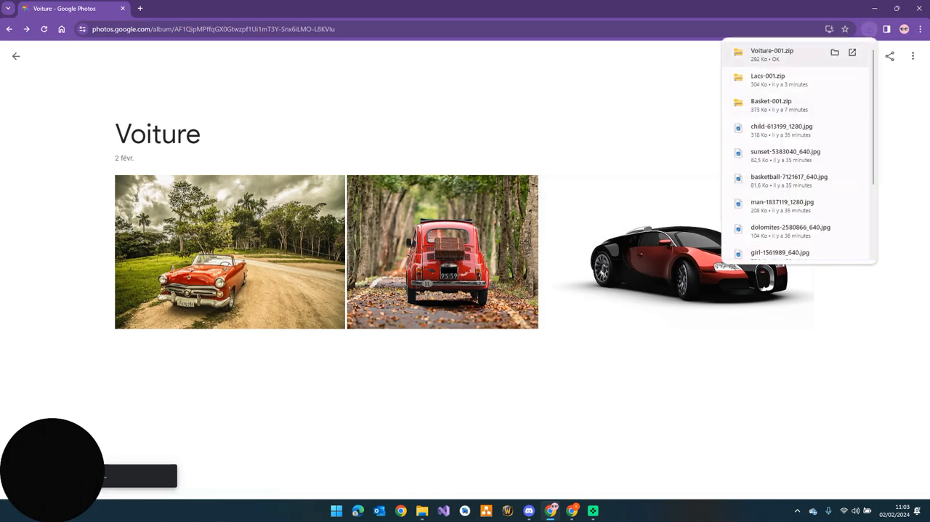
Delete Lacs-001.zip and the extracted Lacs-001 folder from the Téléchargements folder
{"action": "left_click", "coordinate": [422, 511]}
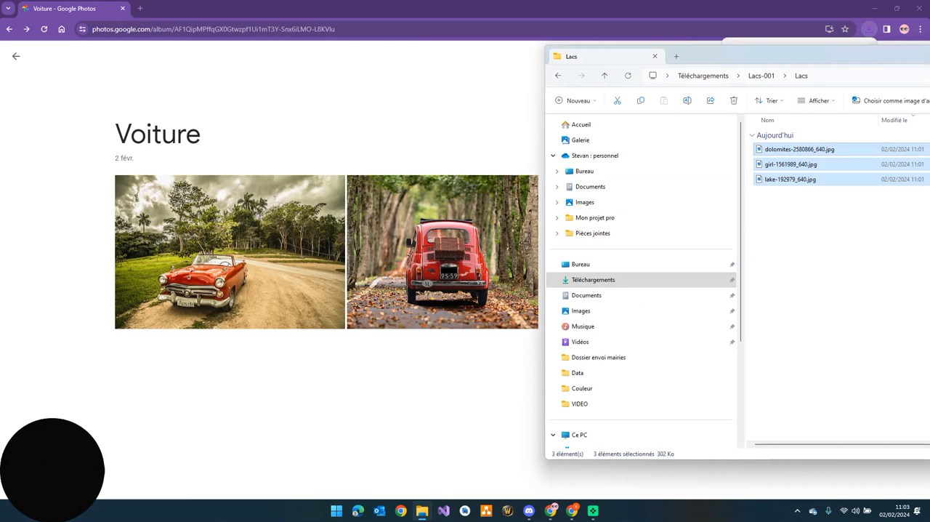
{"action": "left_click", "coordinate": [703, 76]}
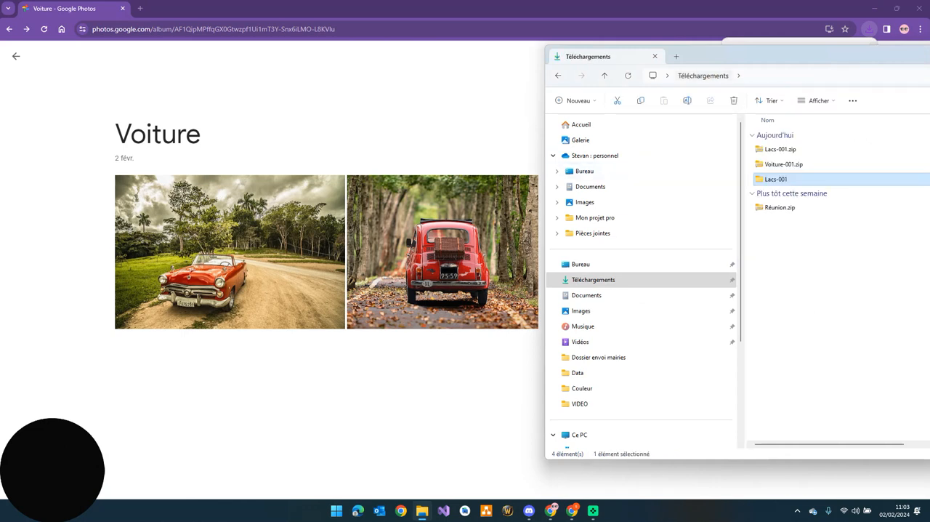
{"action": "left_click_drag", "start_coordinate": [779, 57], "coordinate": [619, 56]}
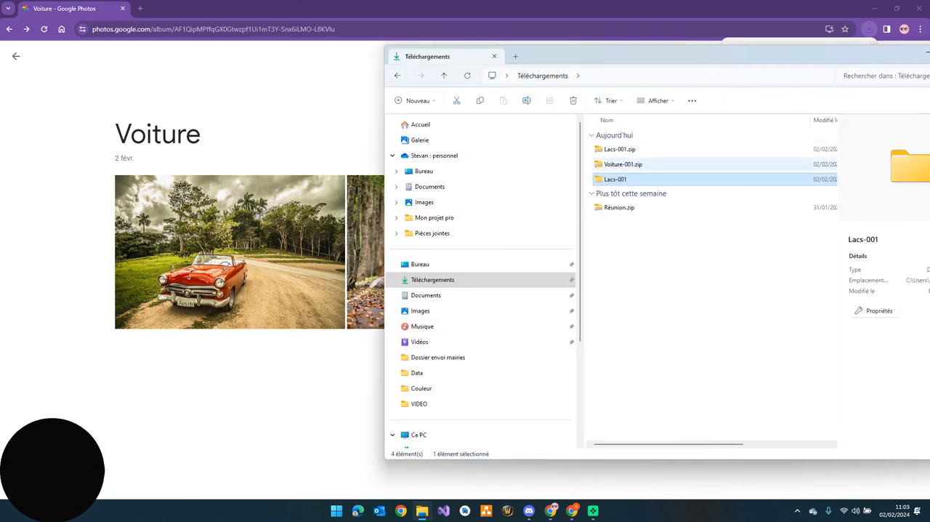
{"action": "left_click", "coordinate": [620, 149]}
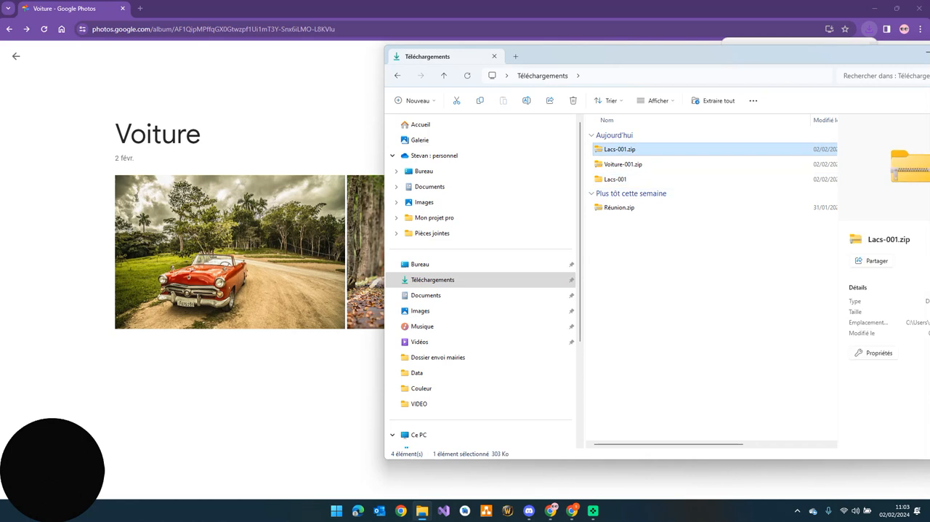
{"action": "key", "text": "Delete"}
{"action": "key", "text": "Delete"}
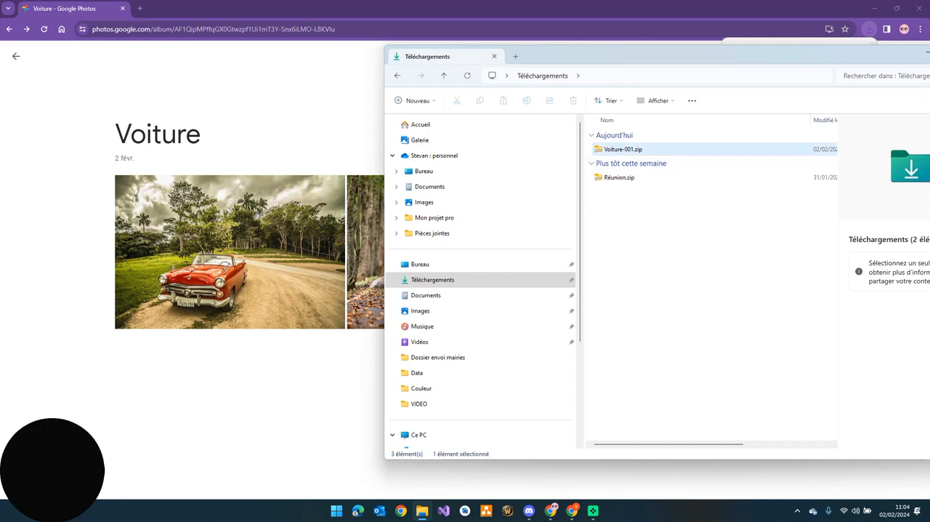
Extract Voiture-001.zip into Téléchargements and open the extracted Voiture-001\Voiture folder
{"action": "left_click", "coordinate": [623, 150]}
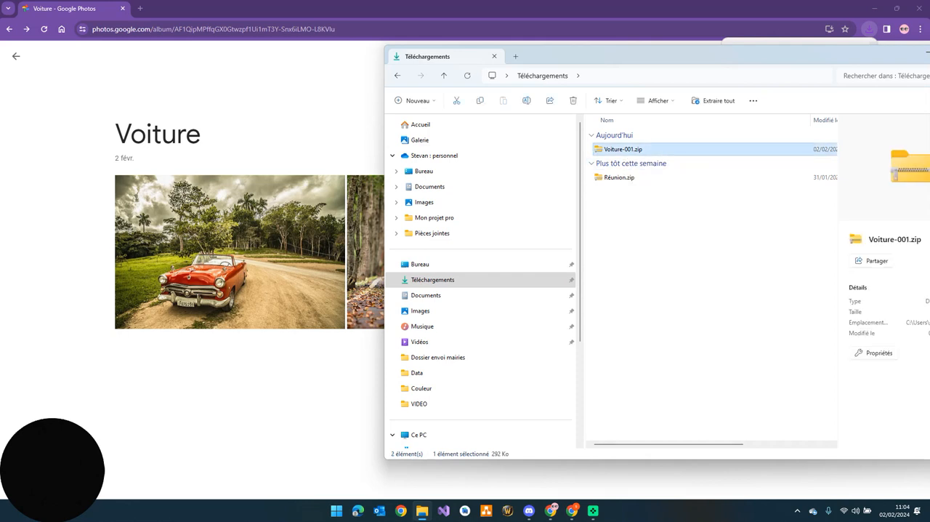
{"action": "left_click", "coordinate": [713, 101]}
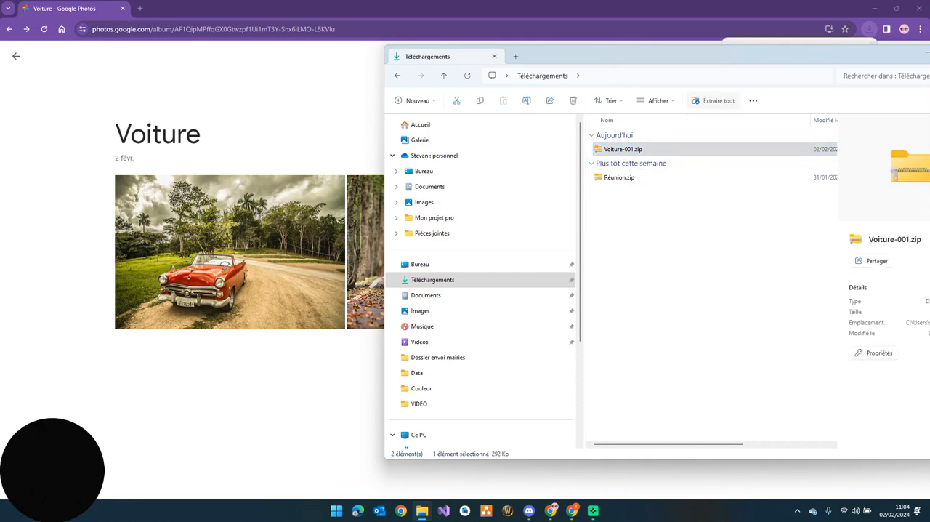
{"action": "left_click", "coordinate": [548, 346]}
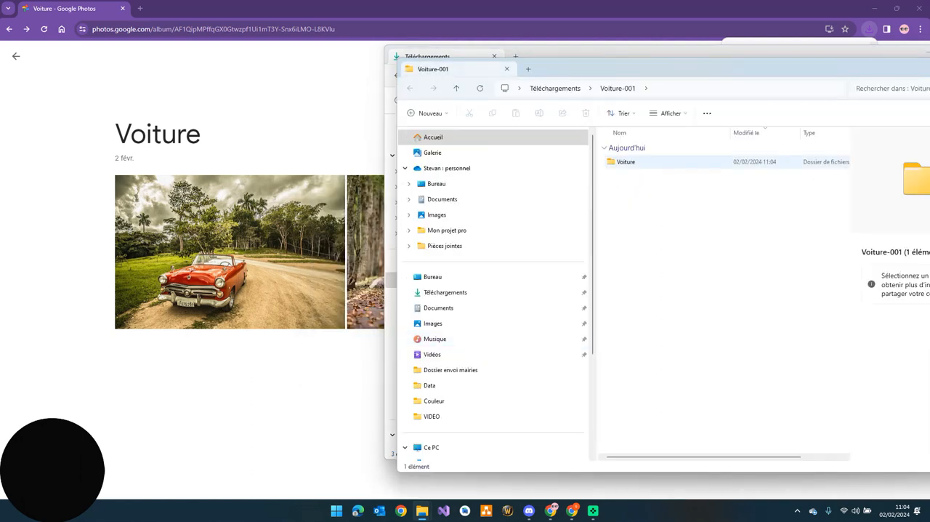
{"action": "left_click", "coordinate": [755, 113]}
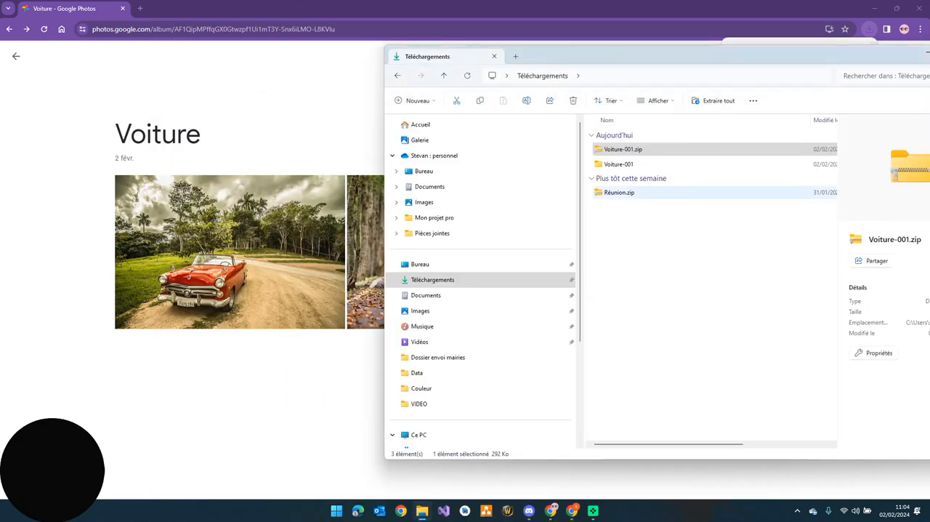
{"action": "left_click", "coordinate": [620, 165]}
{"action": "double_click", "coordinate": [619, 164]}
{"action": "double_click", "coordinate": [615, 150]}
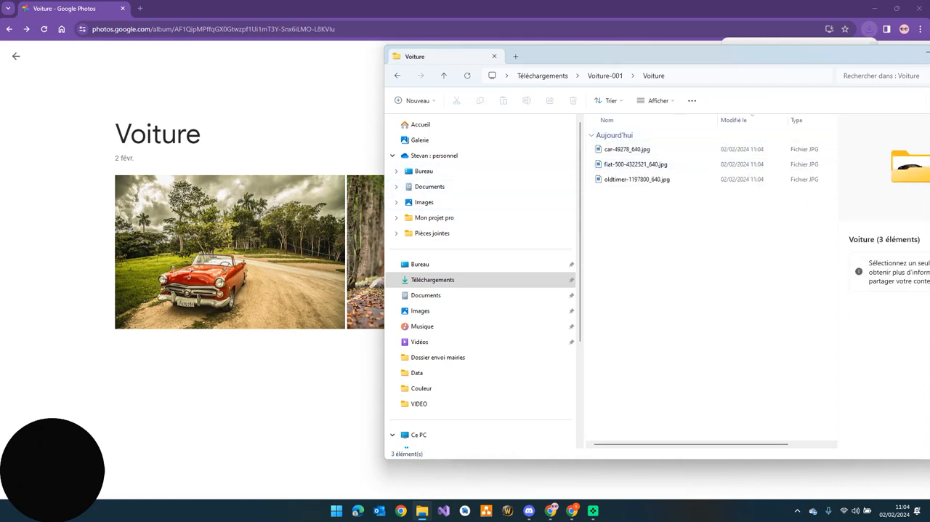
Switch to the destination Google Photos account and create a new album titled Voiture
{"action": "left_click", "coordinate": [308, 131]}
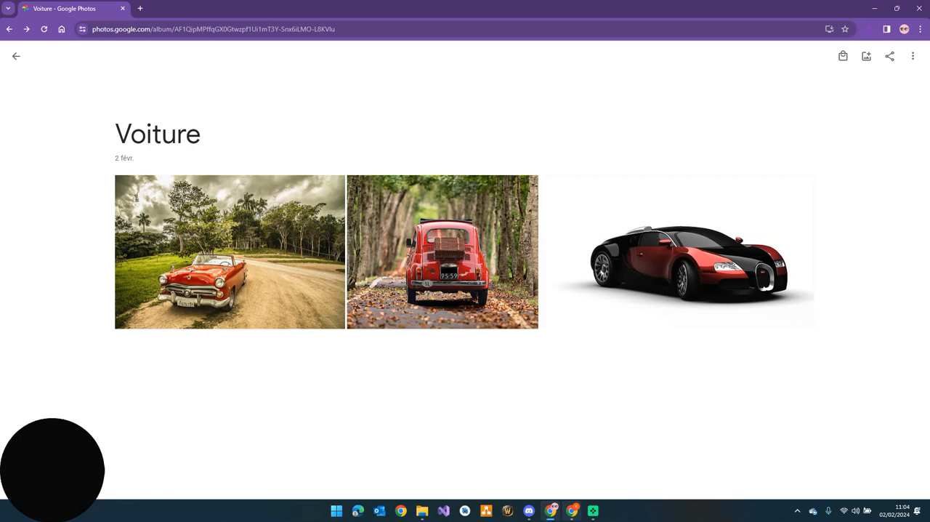
{"action": "left_click", "coordinate": [572, 511]}
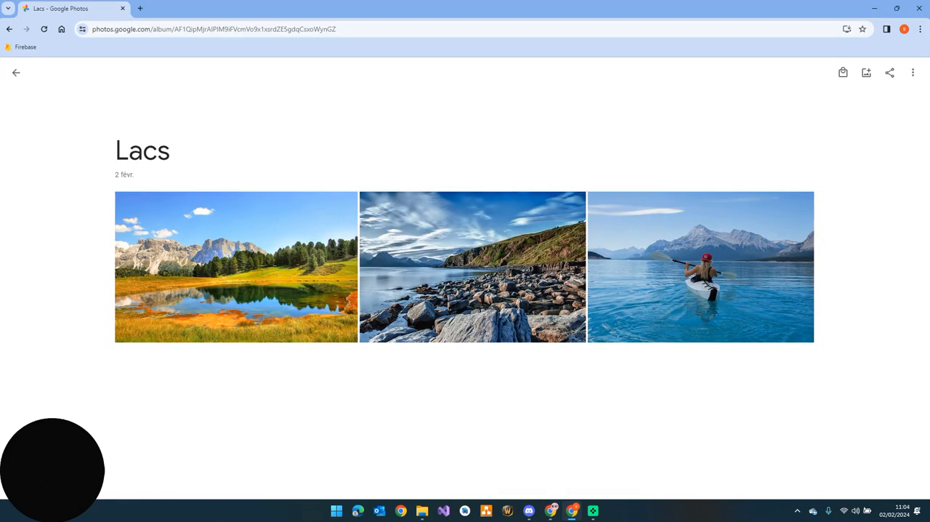
{"action": "left_click", "coordinate": [61, 29]}
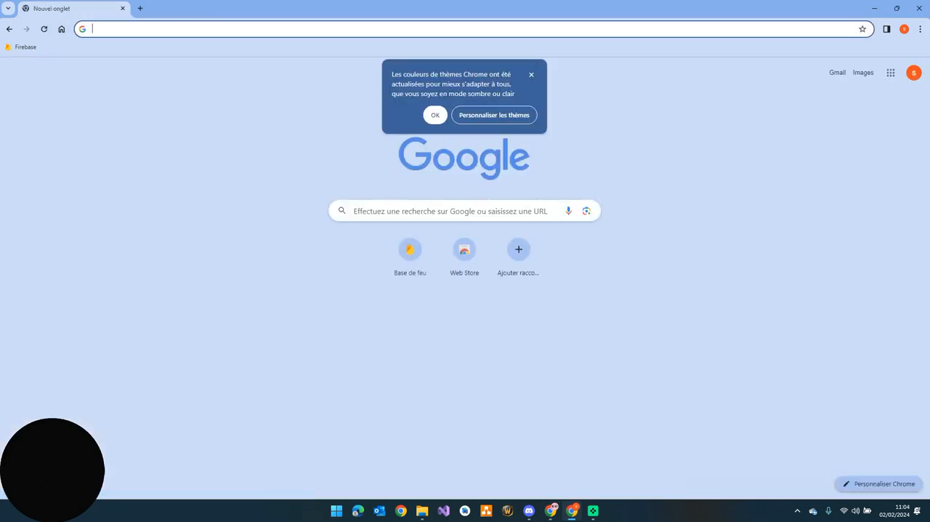
{"action": "left_click", "coordinate": [9, 29]}
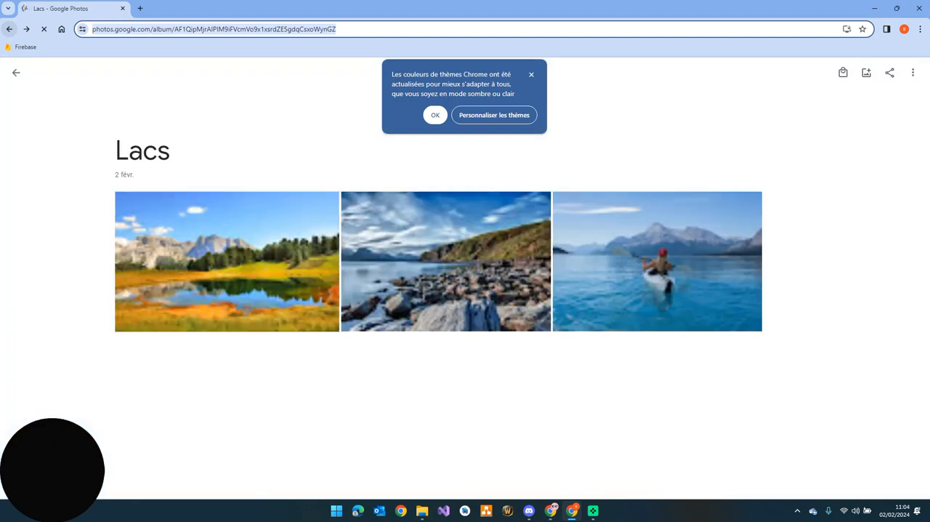
{"action": "left_click", "coordinate": [16, 73]}
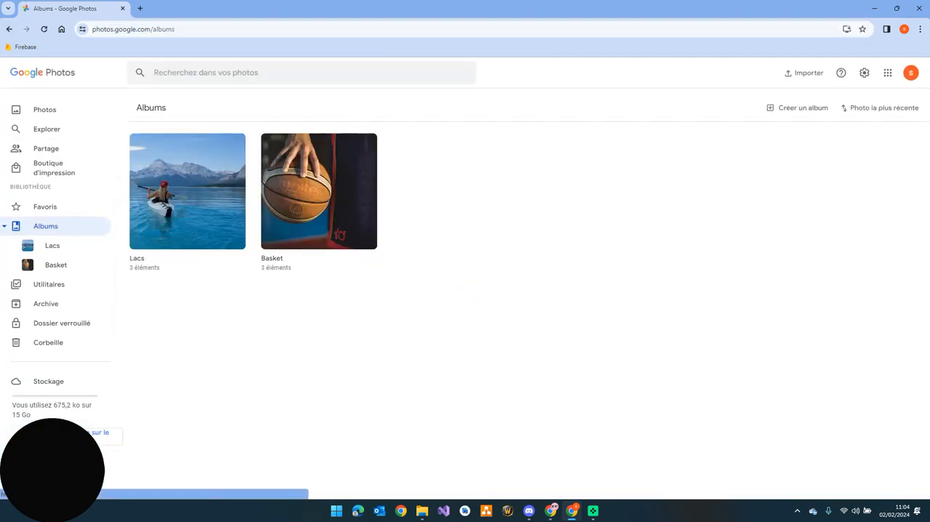
{"action": "left_click", "coordinate": [798, 108]}
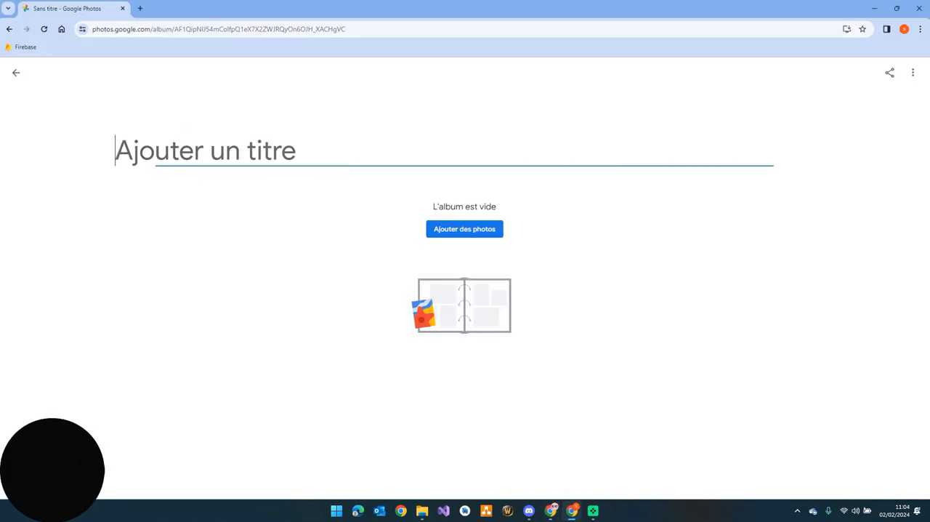
{"action": "type", "text": "Voiture"}
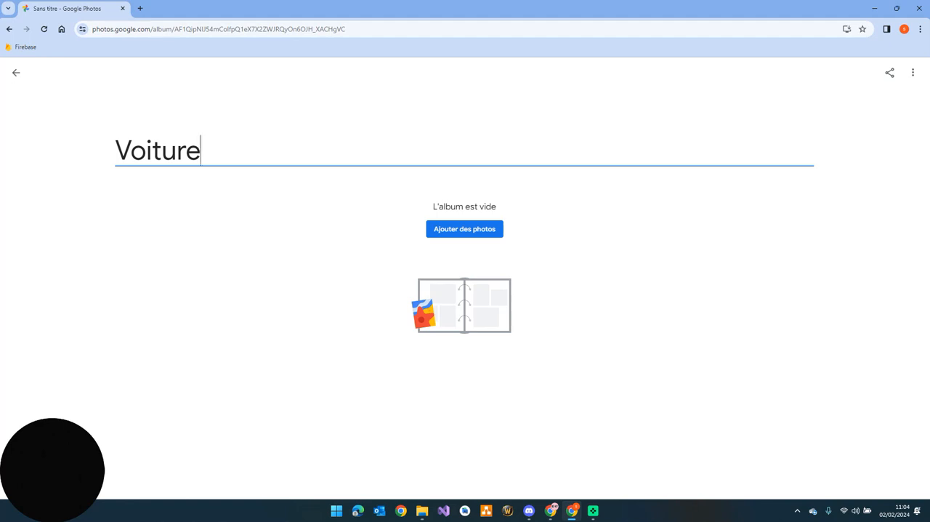
Add the three photos from the extracted Voiture-001\Voiture folder to the new Voiture album
{"action": "left_click", "coordinate": [422, 511]}
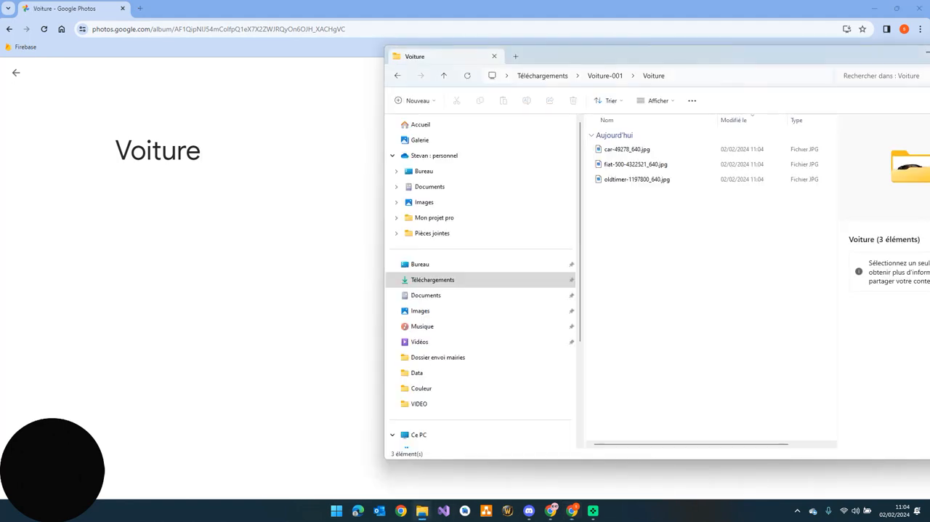
{"action": "left_click_drag", "start_coordinate": [618, 56], "coordinate": [664, 56]}
{"action": "left_click_drag", "start_coordinate": [740, 211], "coordinate": [333, 240]}
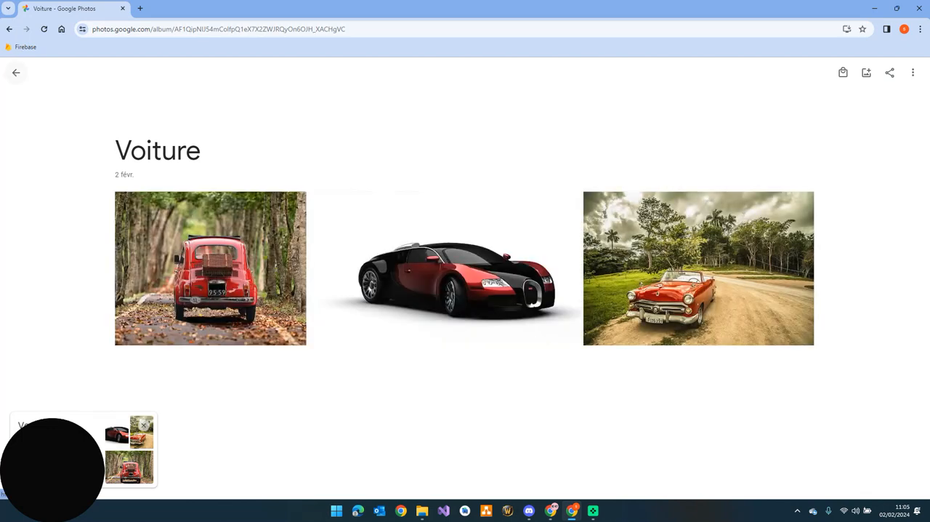
Check the destination account's album overview and photo library for the imported car photos
{"action": "left_click", "coordinate": [16, 72]}
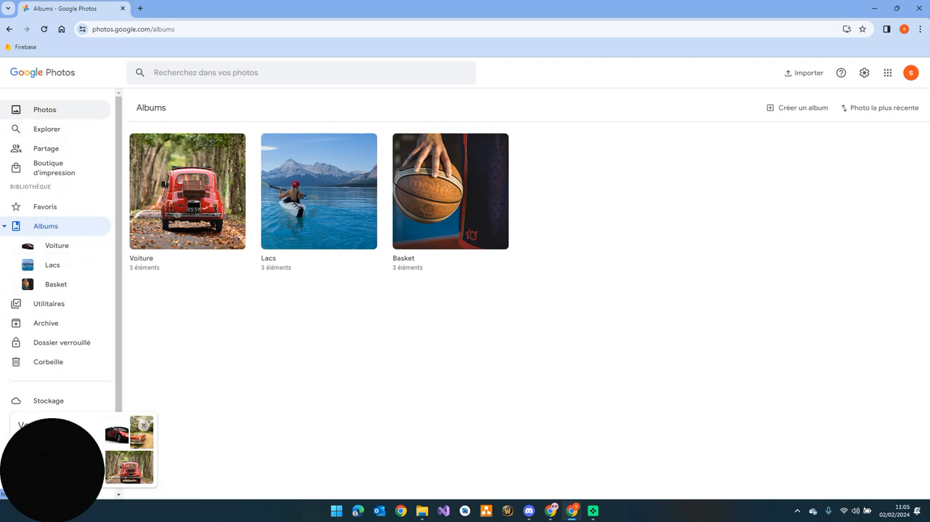
{"action": "left_click", "coordinate": [44, 109]}
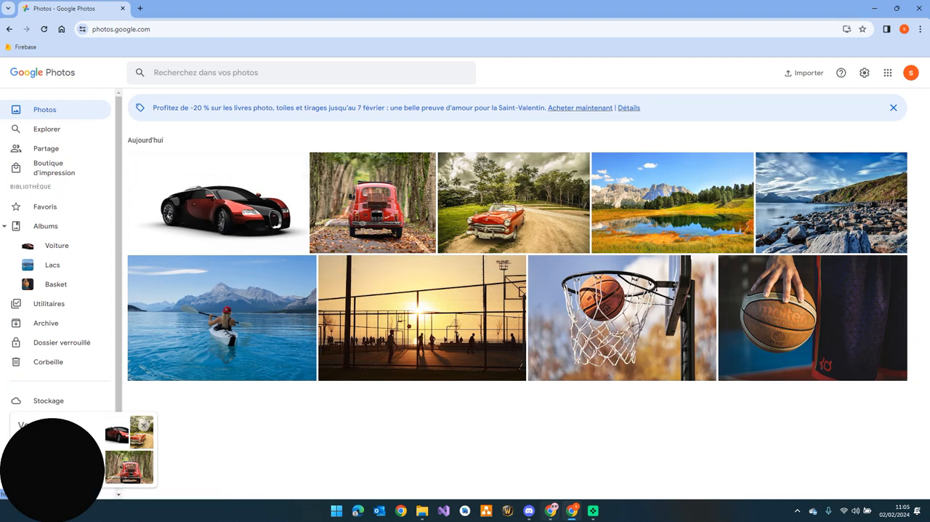
Move all three photos of the source account's Voiture album to the trash and delete the emptied album
{"action": "mouse_move", "coordinate": [551, 511]}
{"action": "left_click", "coordinate": [550, 458]}
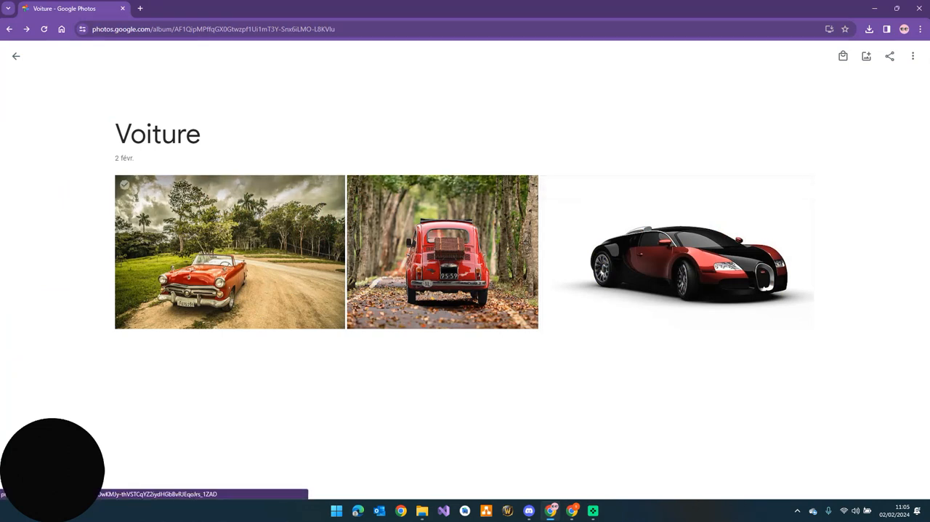
{"action": "left_click", "coordinate": [125, 185]}
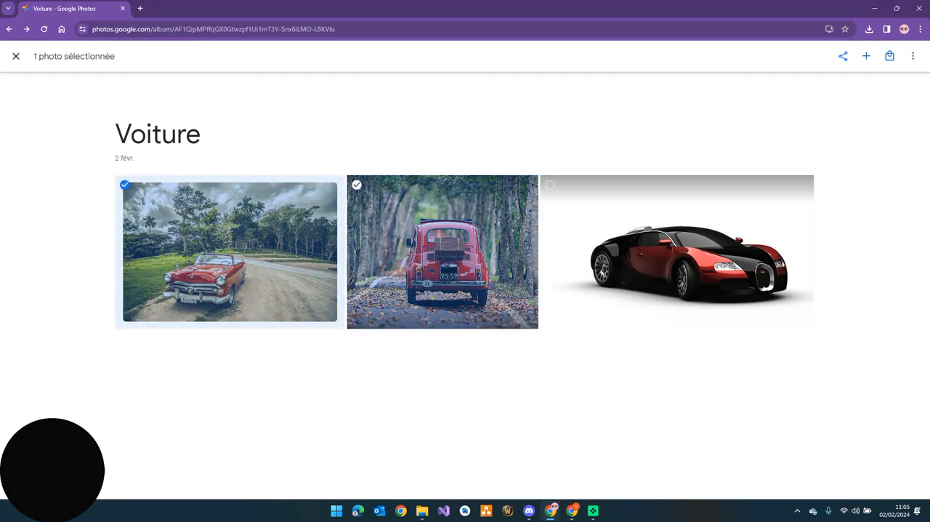
{"action": "left_click", "coordinate": [550, 185], "text": "shift"}
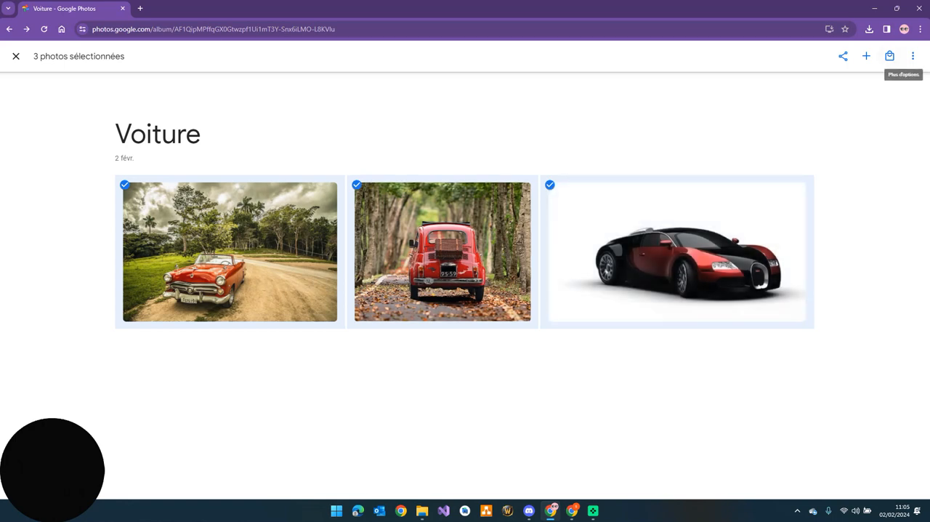
{"action": "left_click", "coordinate": [913, 56]}
{"action": "left_click", "coordinate": [865, 152]}
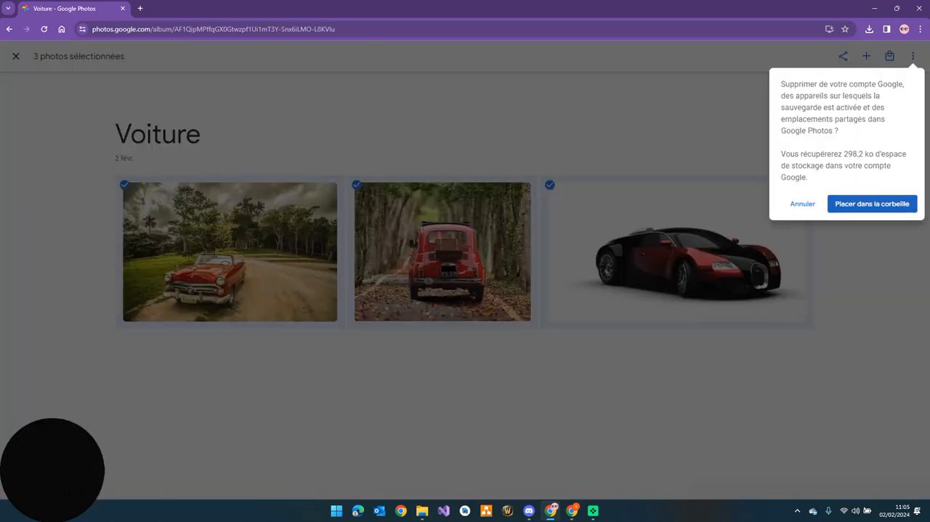
{"action": "left_click", "coordinate": [870, 199]}
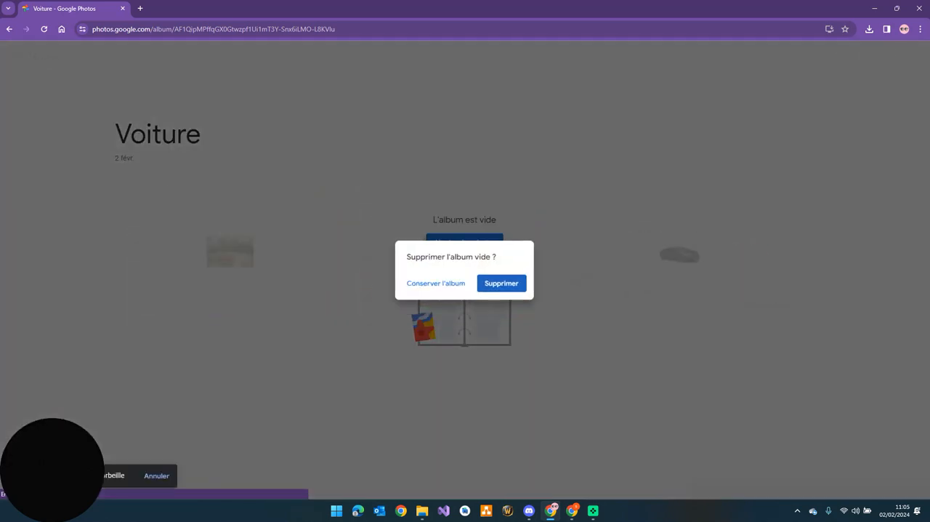
{"action": "left_click", "coordinate": [505, 284]}
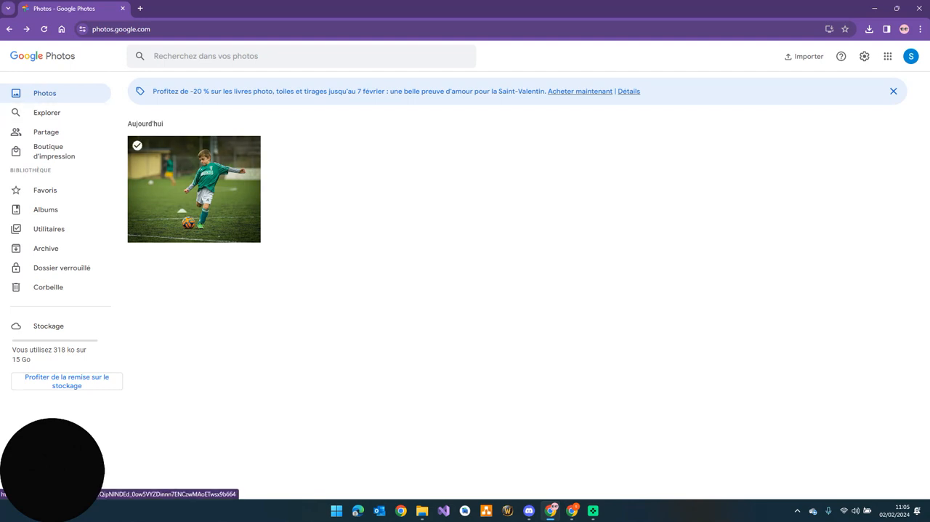
Download the football photo from the source account's photo library
{"action": "left_click", "coordinate": [137, 145]}
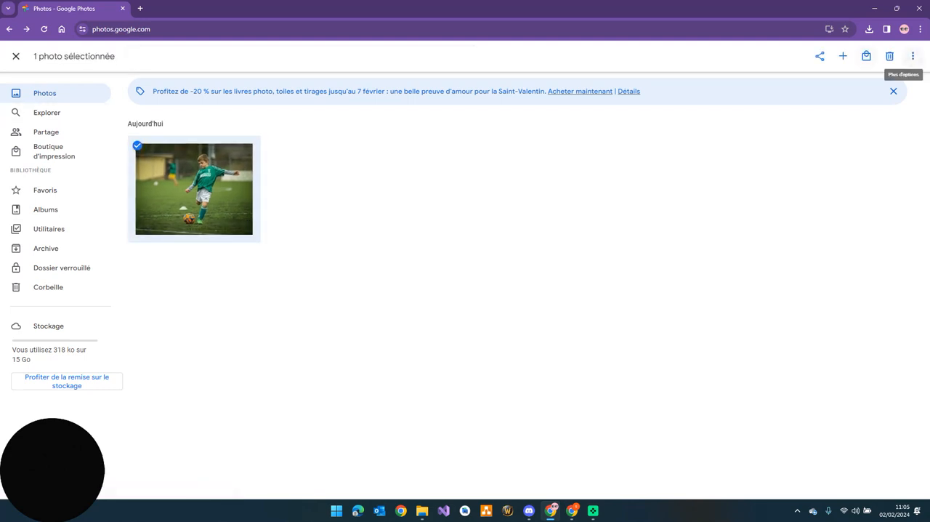
{"action": "left_click", "coordinate": [913, 56]}
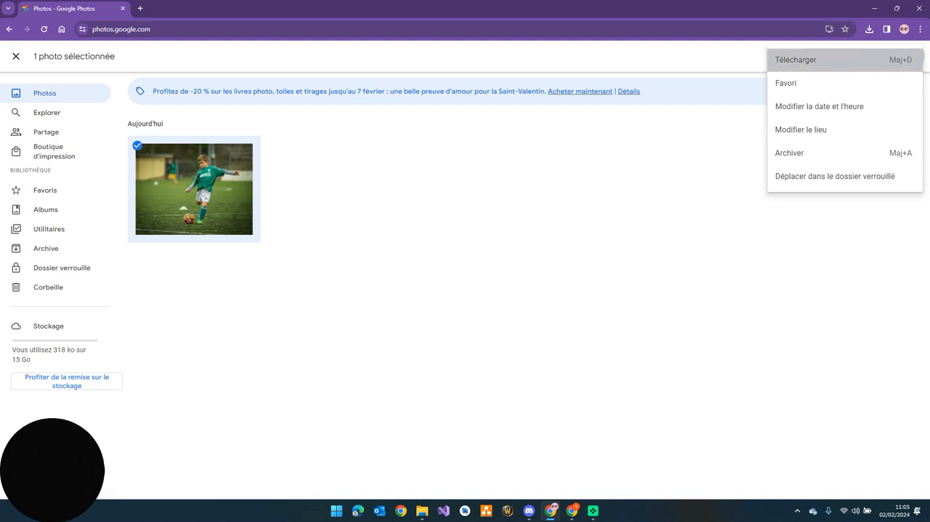
{"action": "left_click", "coordinate": [800, 61]}
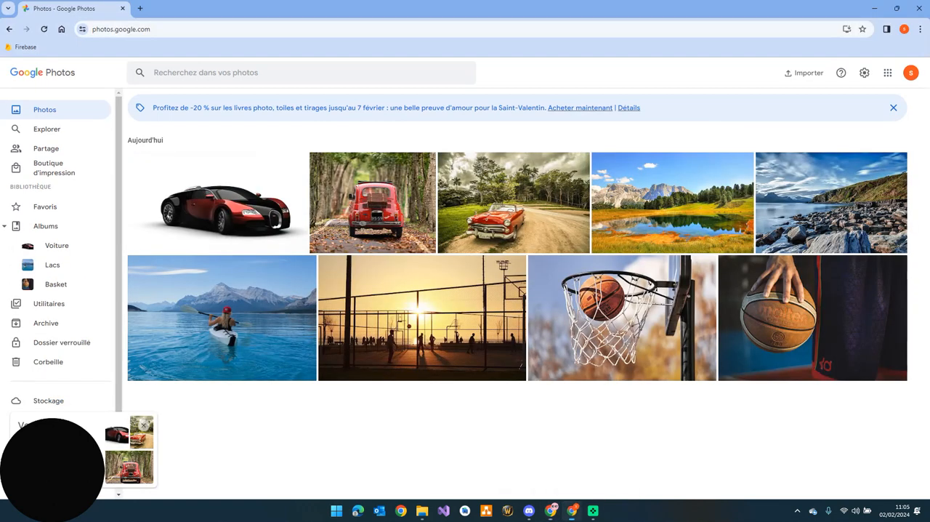
Switch to the destination Google Photos account and import the downloaded football photo from the Téléchargements folder into its photo library
{"action": "left_click", "coordinate": [573, 510]}
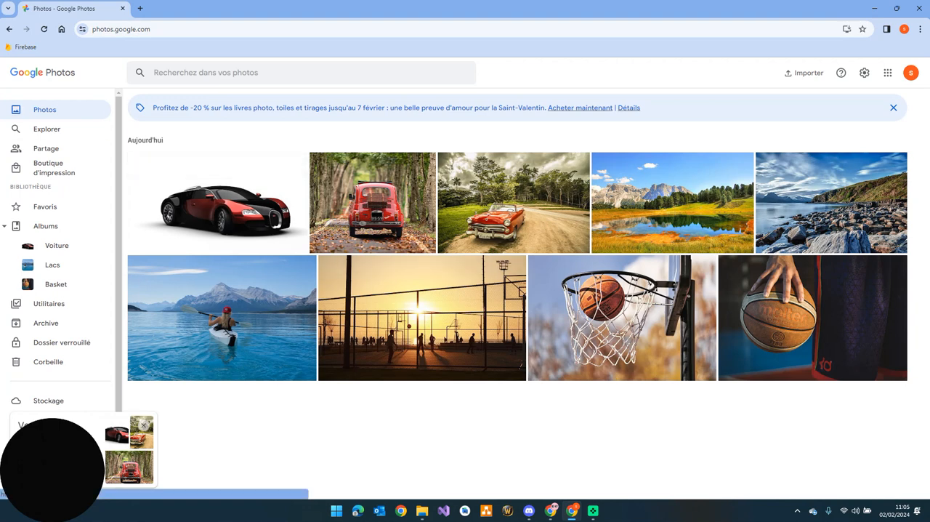
{"action": "left_click", "coordinate": [422, 511]}
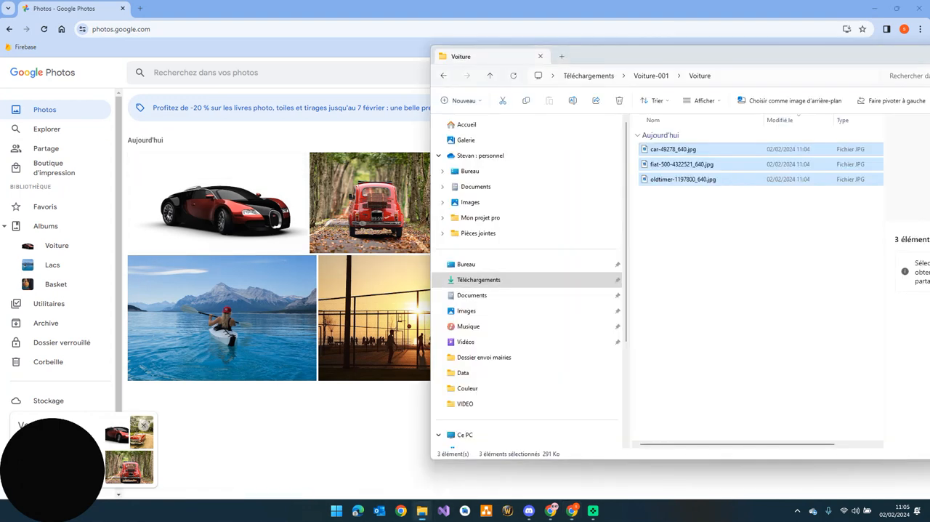
{"action": "left_click_drag", "start_coordinate": [669, 56], "coordinate": [749, 61]}
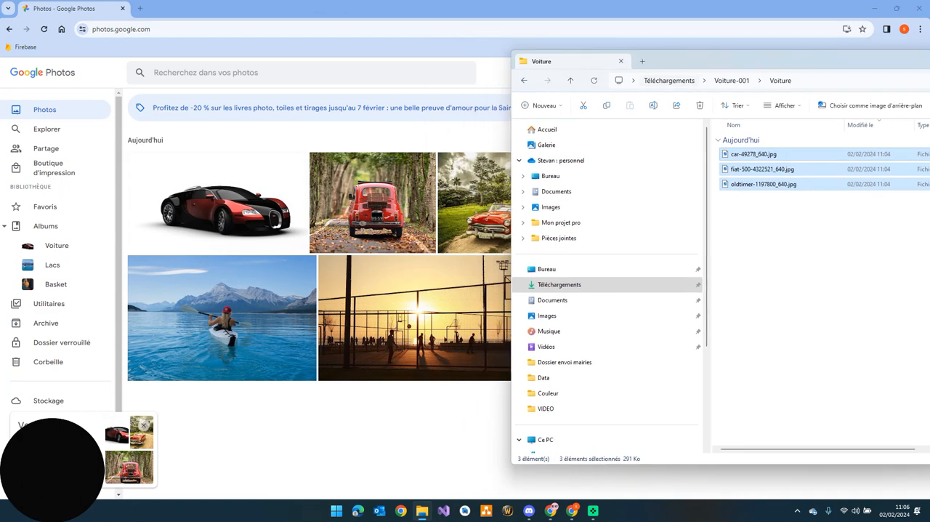
{"action": "left_click", "coordinate": [670, 81]}
{"action": "left_click_drag", "start_coordinate": [756, 154], "coordinate": [340, 407]}
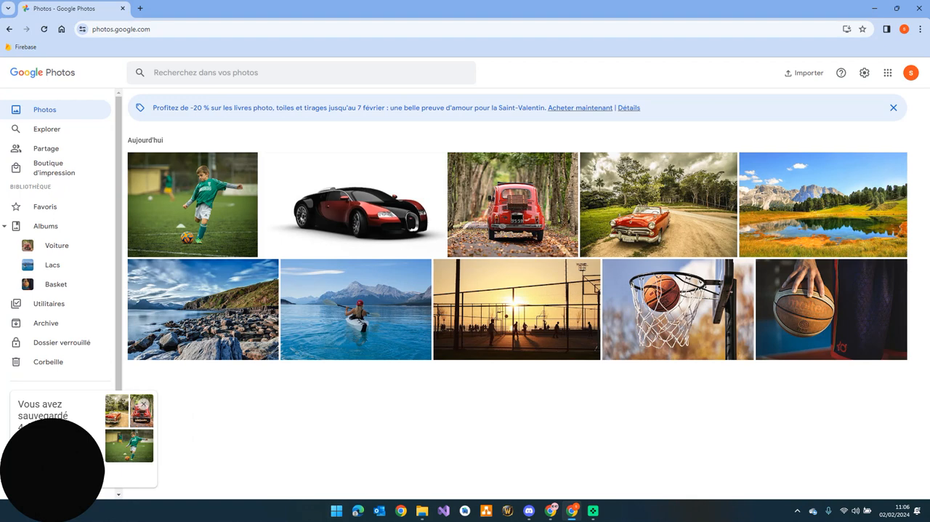
Return to the source Google Photos account and move the football photo to the trash
{"action": "left_click", "coordinate": [551, 511]}
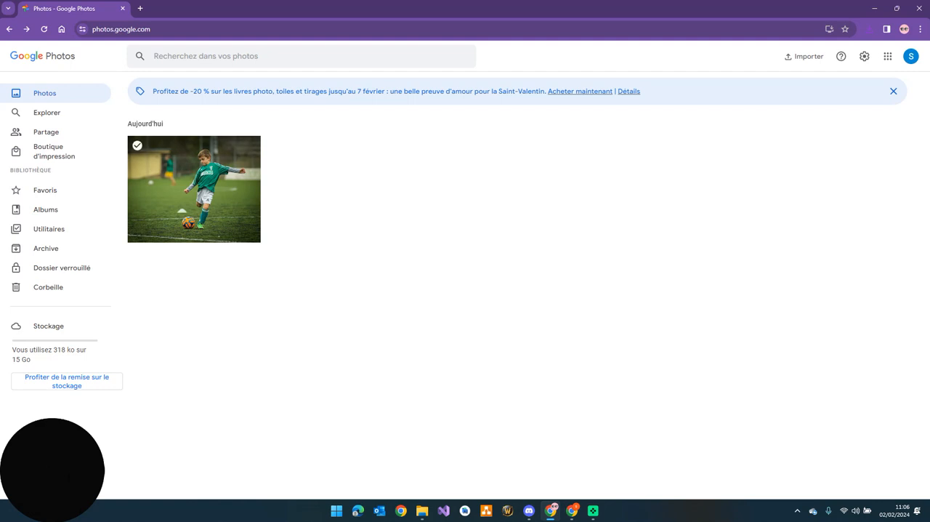
{"action": "left_click", "coordinate": [137, 146]}
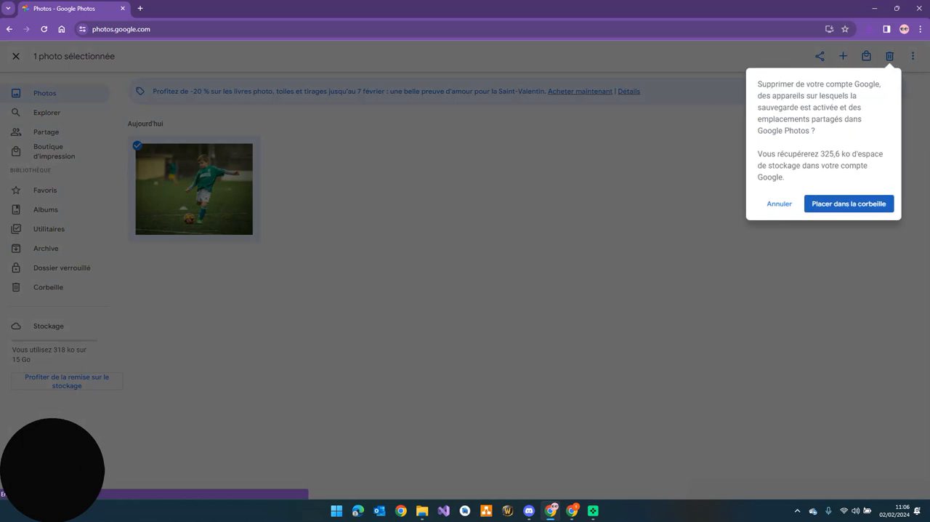
{"action": "left_click", "coordinate": [890, 56]}
{"action": "left_click", "coordinate": [849, 204]}
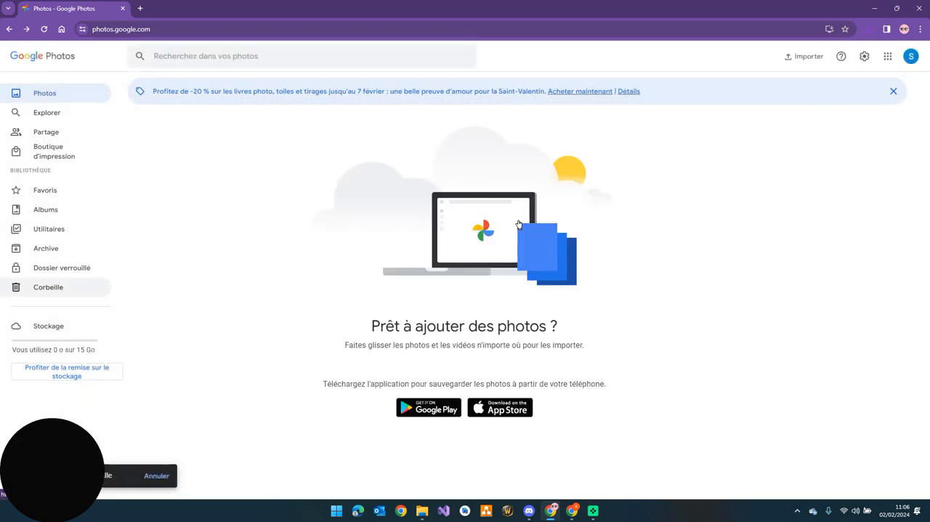
Permanently empty the source account's trash
{"action": "left_click", "coordinate": [48, 287]}
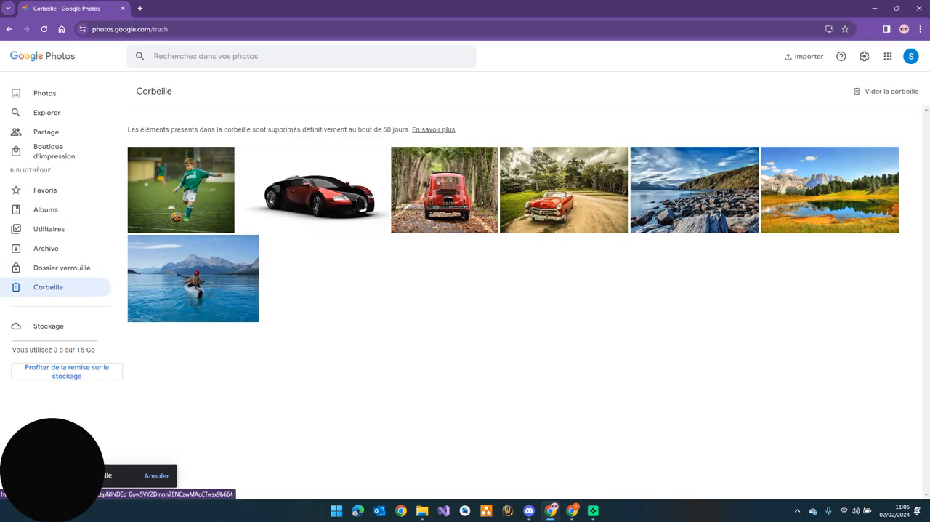
{"action": "left_click", "coordinate": [886, 92]}
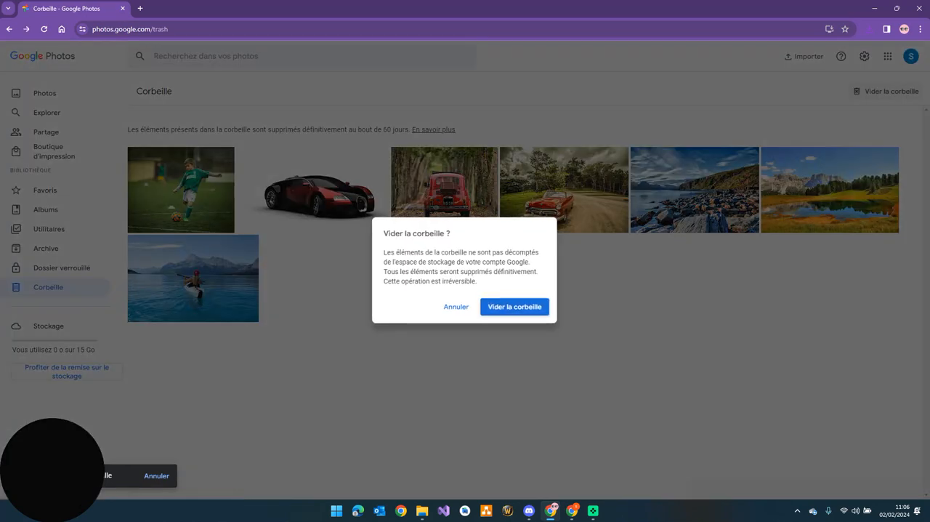
{"action": "left_click", "coordinate": [515, 308]}
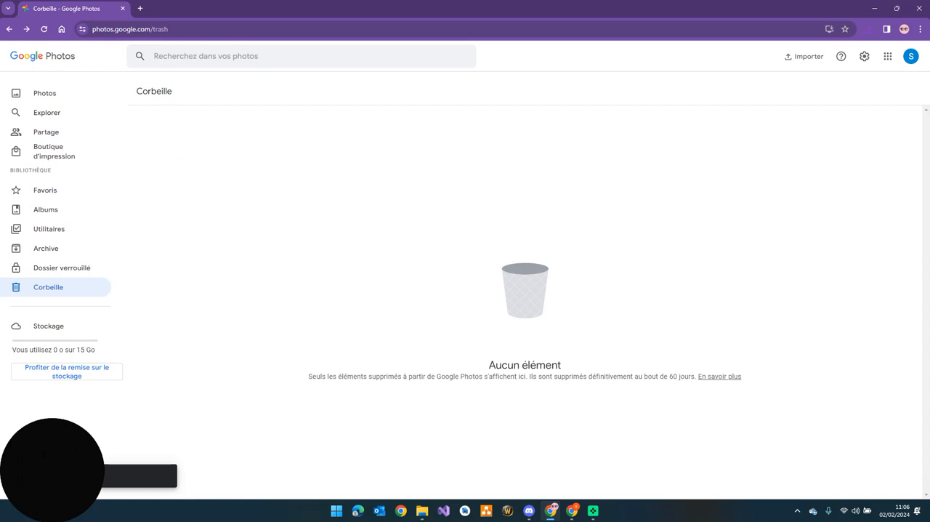
Check the source account's library and albums, and review the Voiture album and photo library in the destination account
{"action": "left_click", "coordinate": [44, 93]}
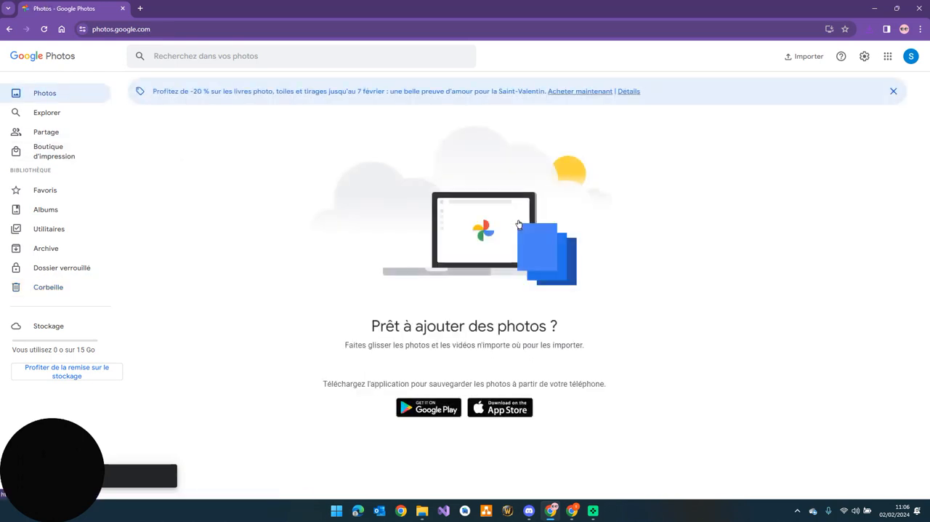
{"action": "left_click", "coordinate": [45, 210]}
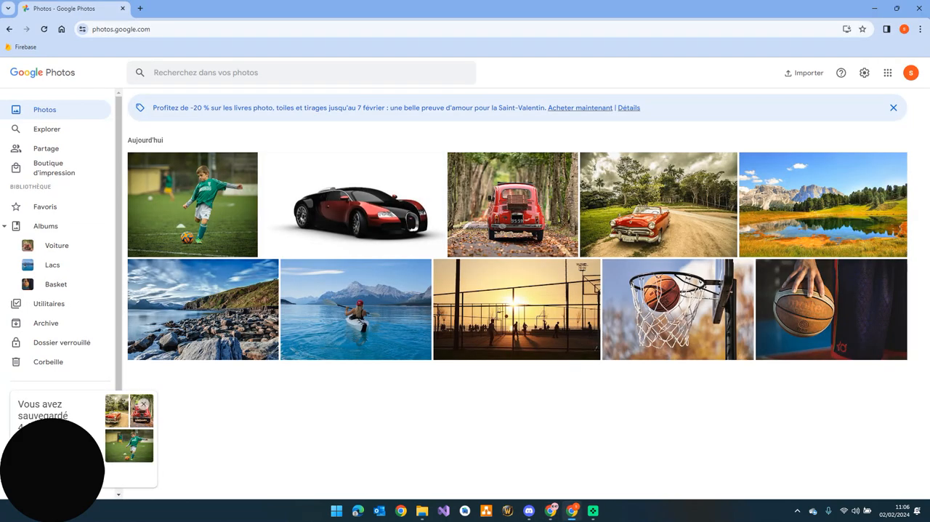
{"action": "left_click", "coordinate": [48, 265]}
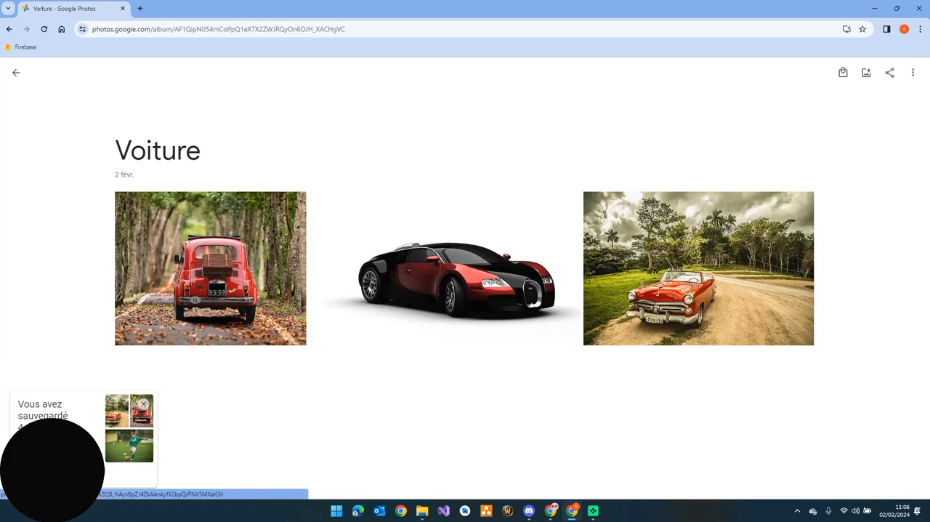
{"action": "left_click", "coordinate": [16, 72]}
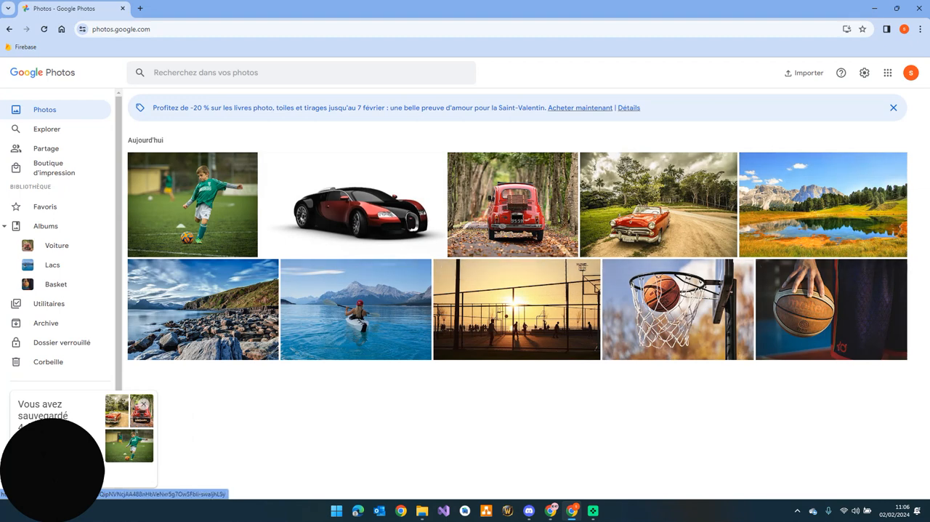
{"action": "scroll", "coordinate": [58, 232], "scroll_direction": "down", "scroll_amount": 1}
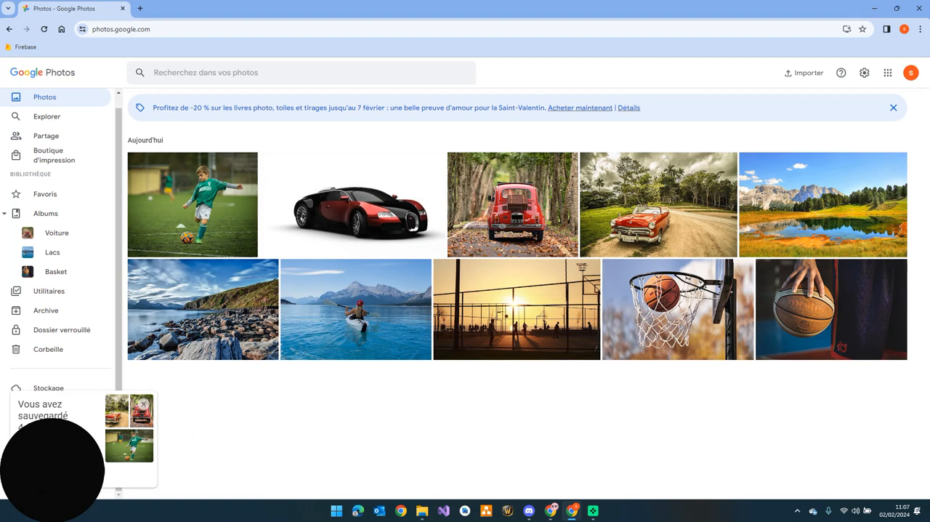
{"action": "scroll", "coordinate": [58, 232], "scroll_direction": "up", "scroll_amount": 1}
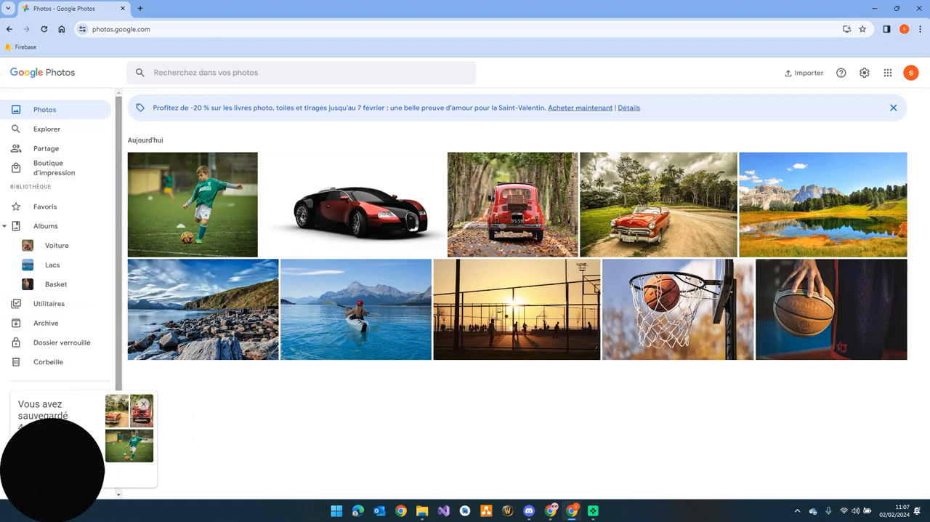